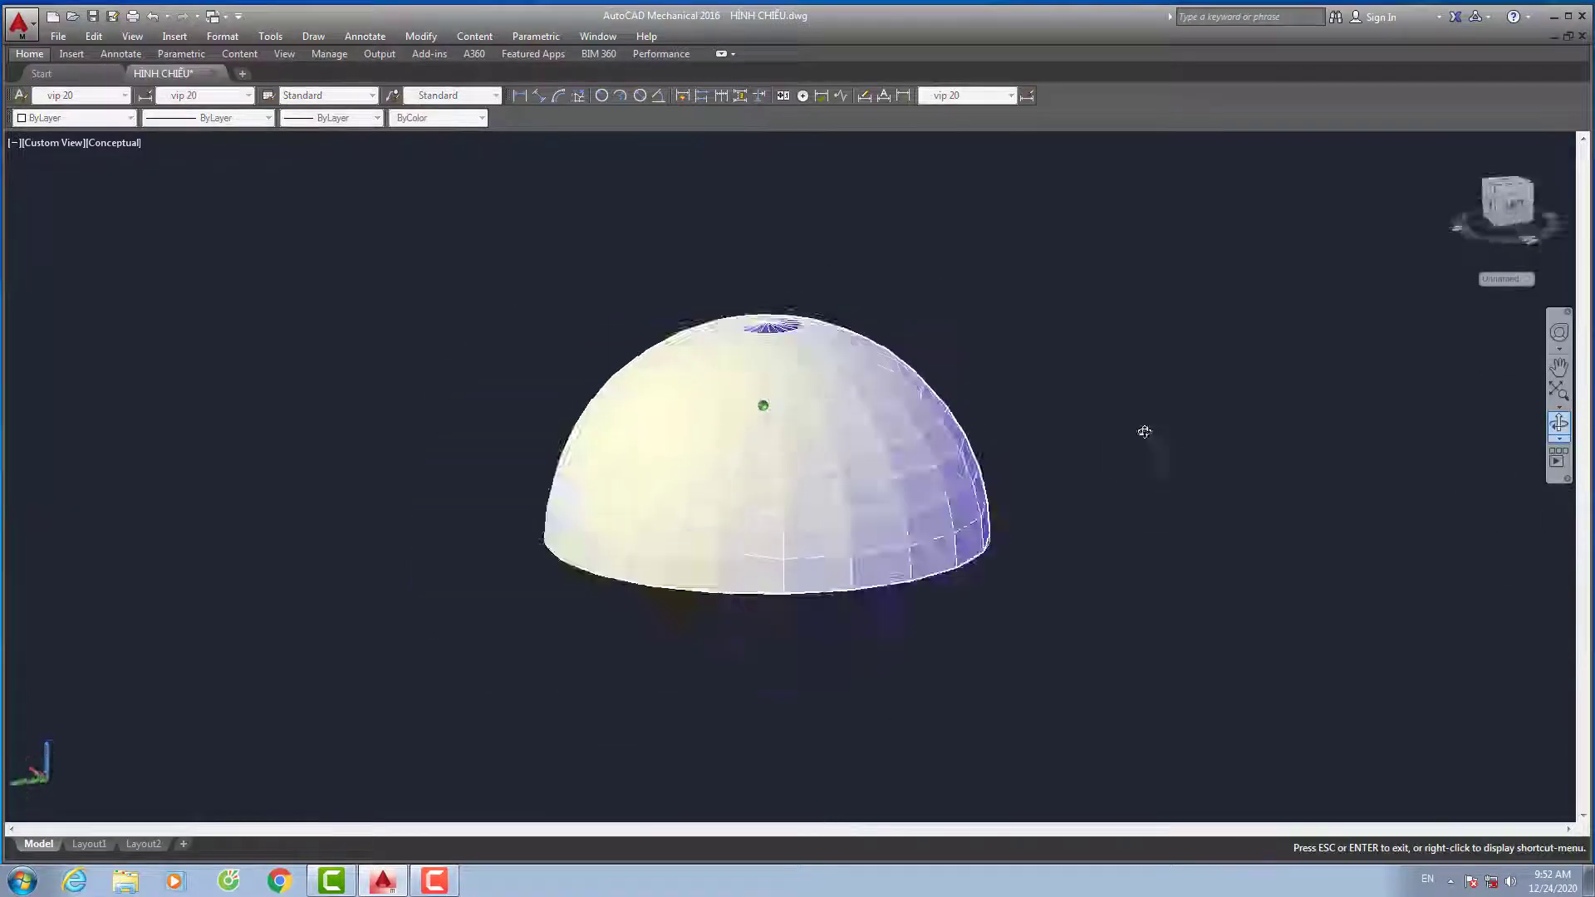
# Mirror the half dome into a full sphere, orbiting to inspect it before and after
pyautogui.moveTo(1145, 431)
pyautogui.mouseDown()
pyautogui.moveTo(836, 712)
pyautogui.moveTo(755, 452)
pyautogui.moveTo(1139, 480)
pyautogui.moveTo(779, 715)
pyautogui.mouseUp()
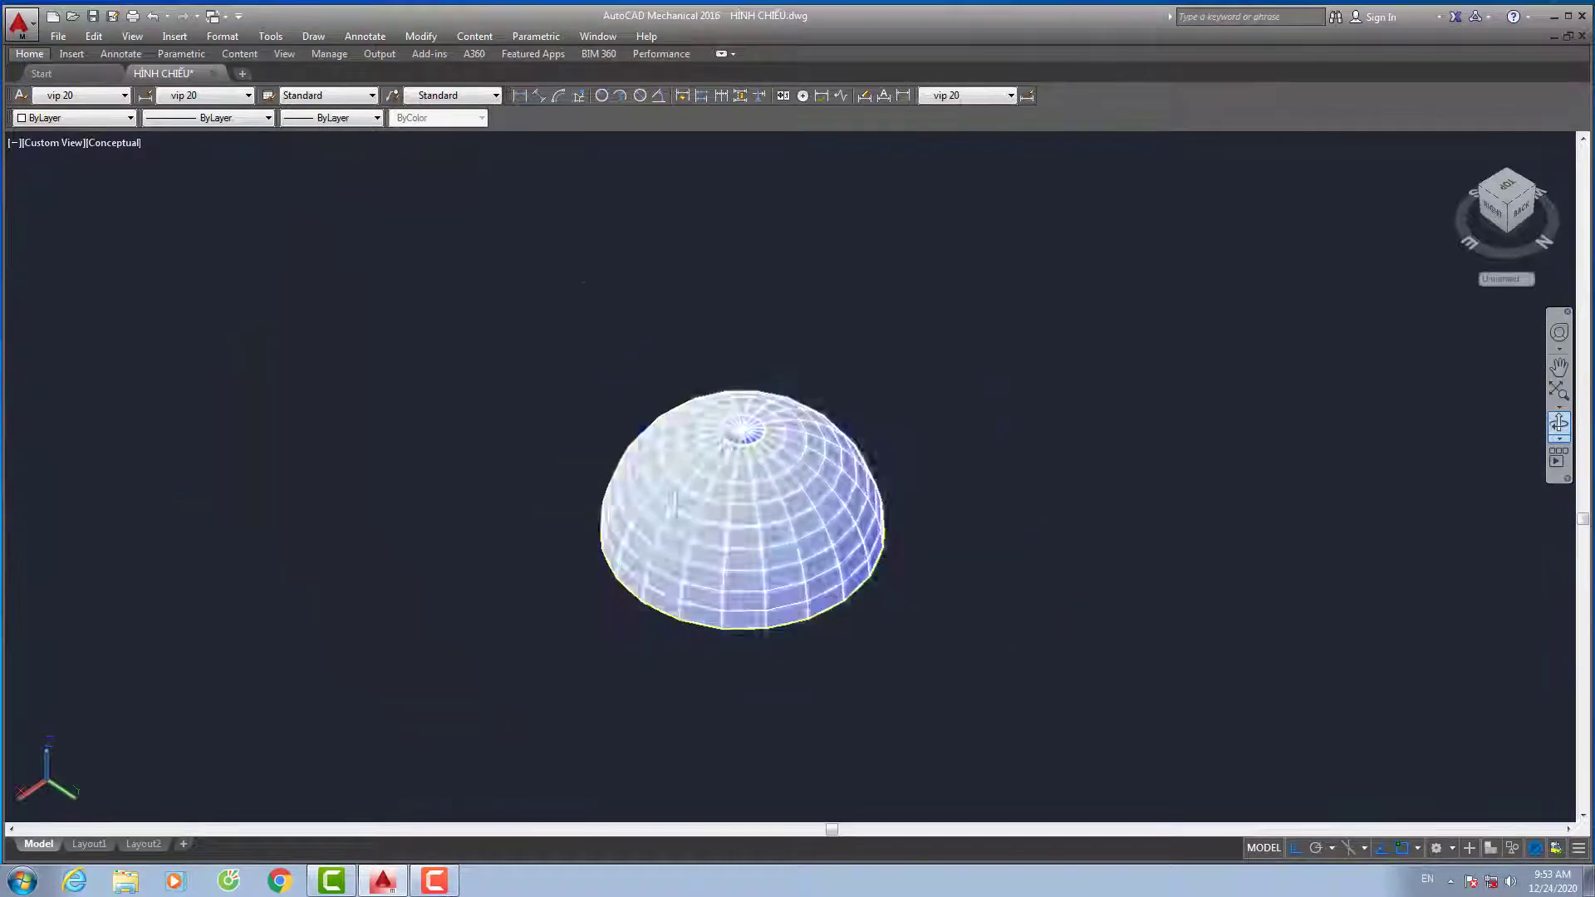
pyautogui.click(721, 53)
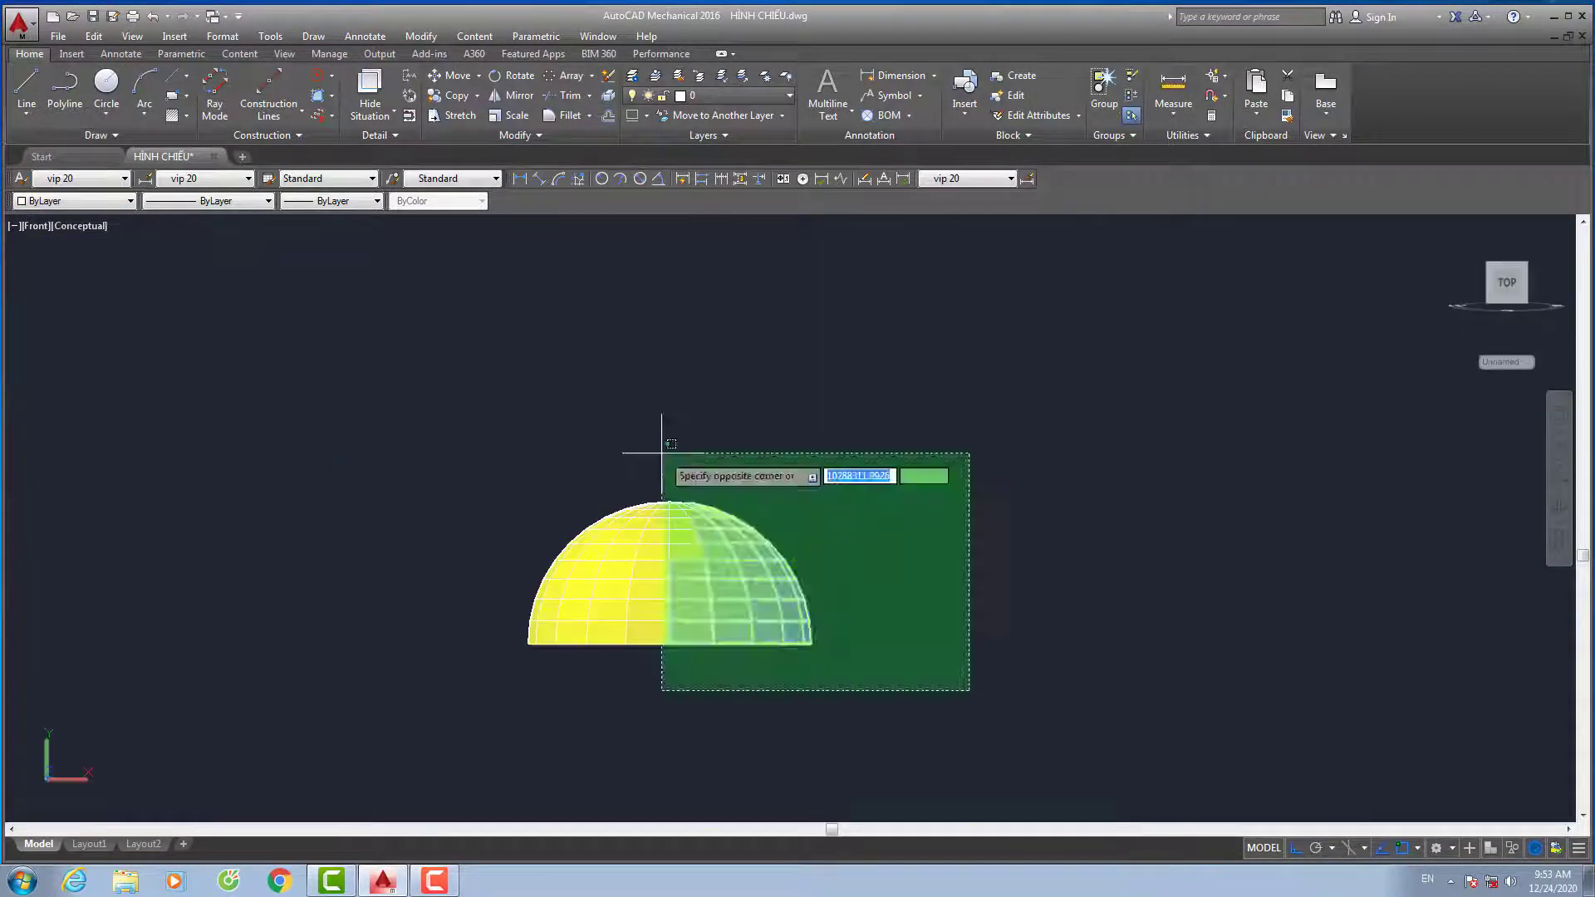
pyautogui.click(662, 454)
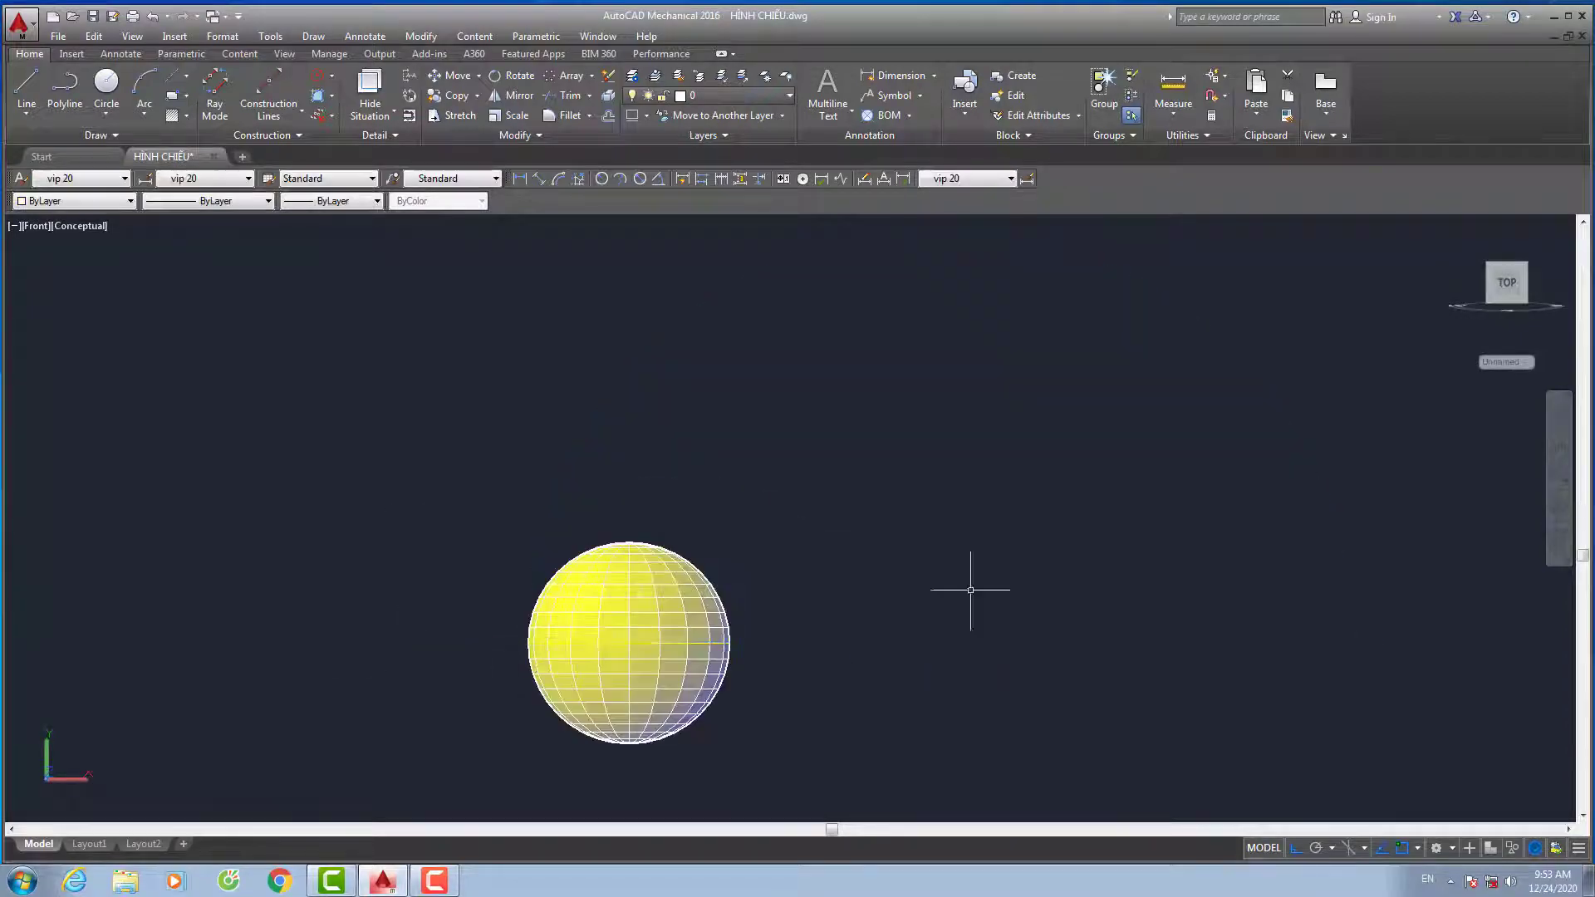
pyautogui.moveTo(1513, 527)
pyautogui.keyDown('shift'); pyautogui.mouseDown(button='middle')
pyautogui.moveTo(782, 607)
pyautogui.moveTo(759, 396)
pyautogui.mouseUp(button='middle'); pyautogui.keyUp('shift')
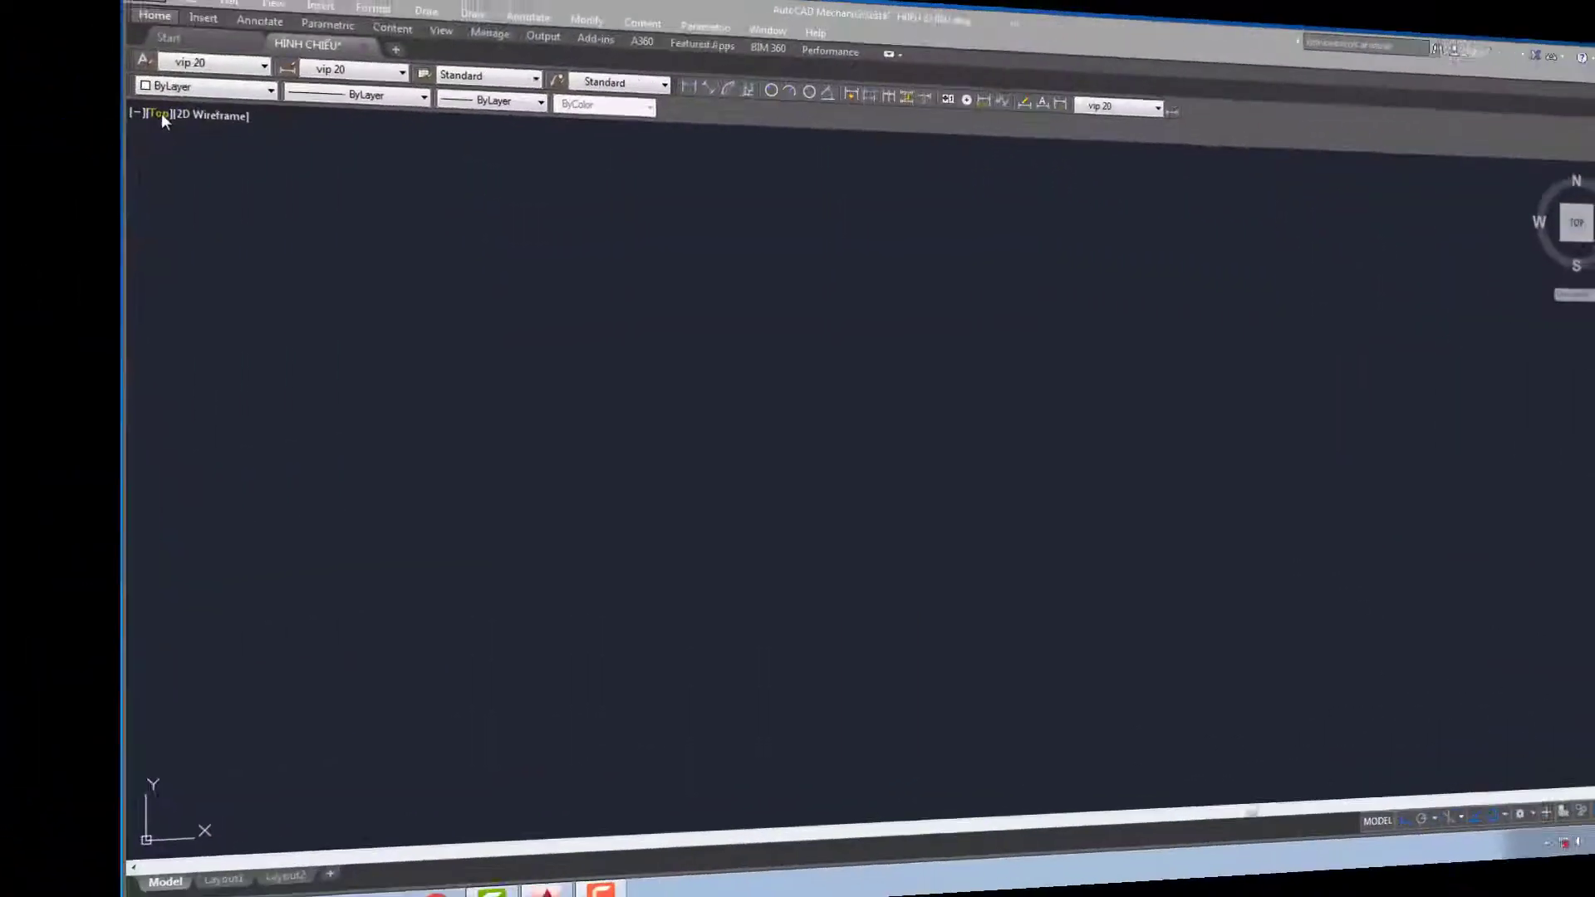
# Switch the drawing to the Front preset view
pyautogui.click(33, 144)
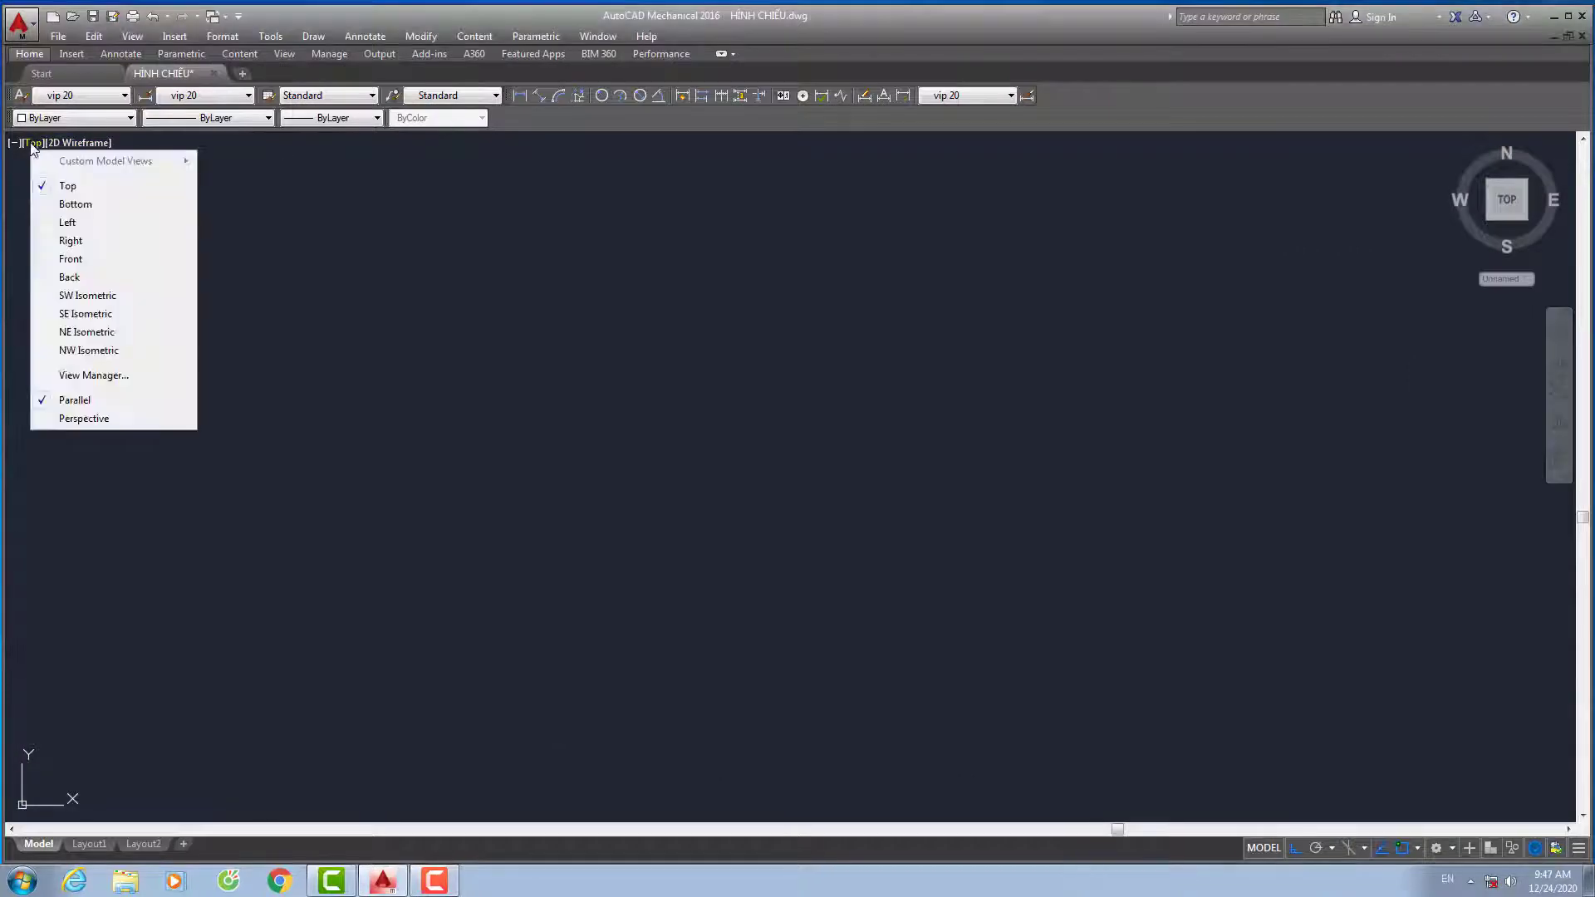
pyautogui.click(81, 262)
pyautogui.click(701, 407)
pyautogui.click(491, 504)
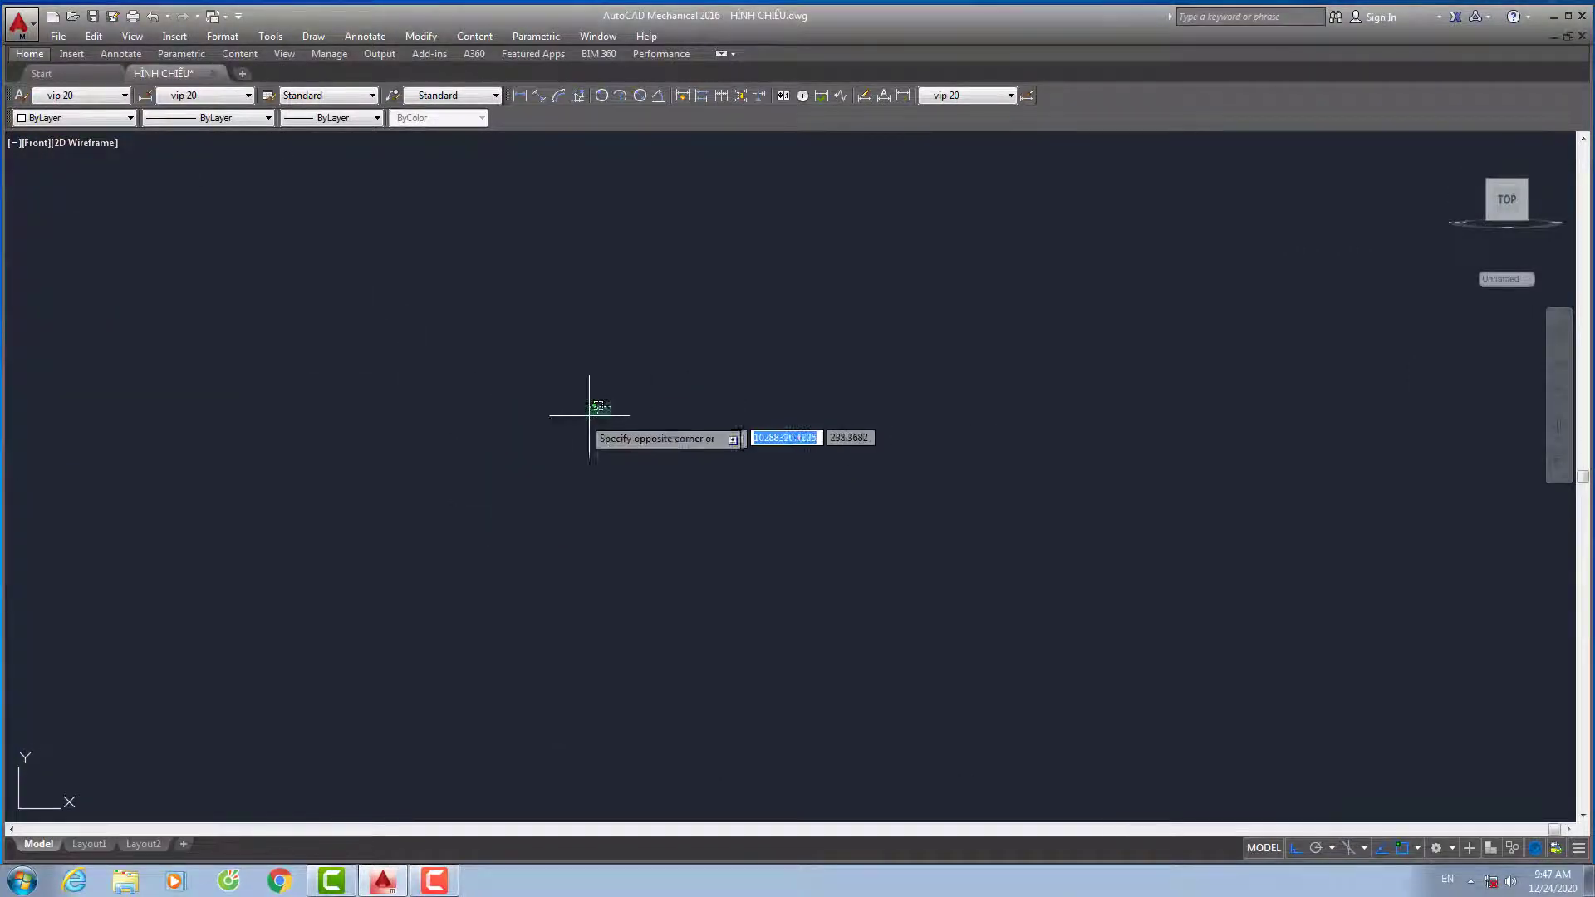
pyautogui.click(672, 411)
pyautogui.click(522, 508)
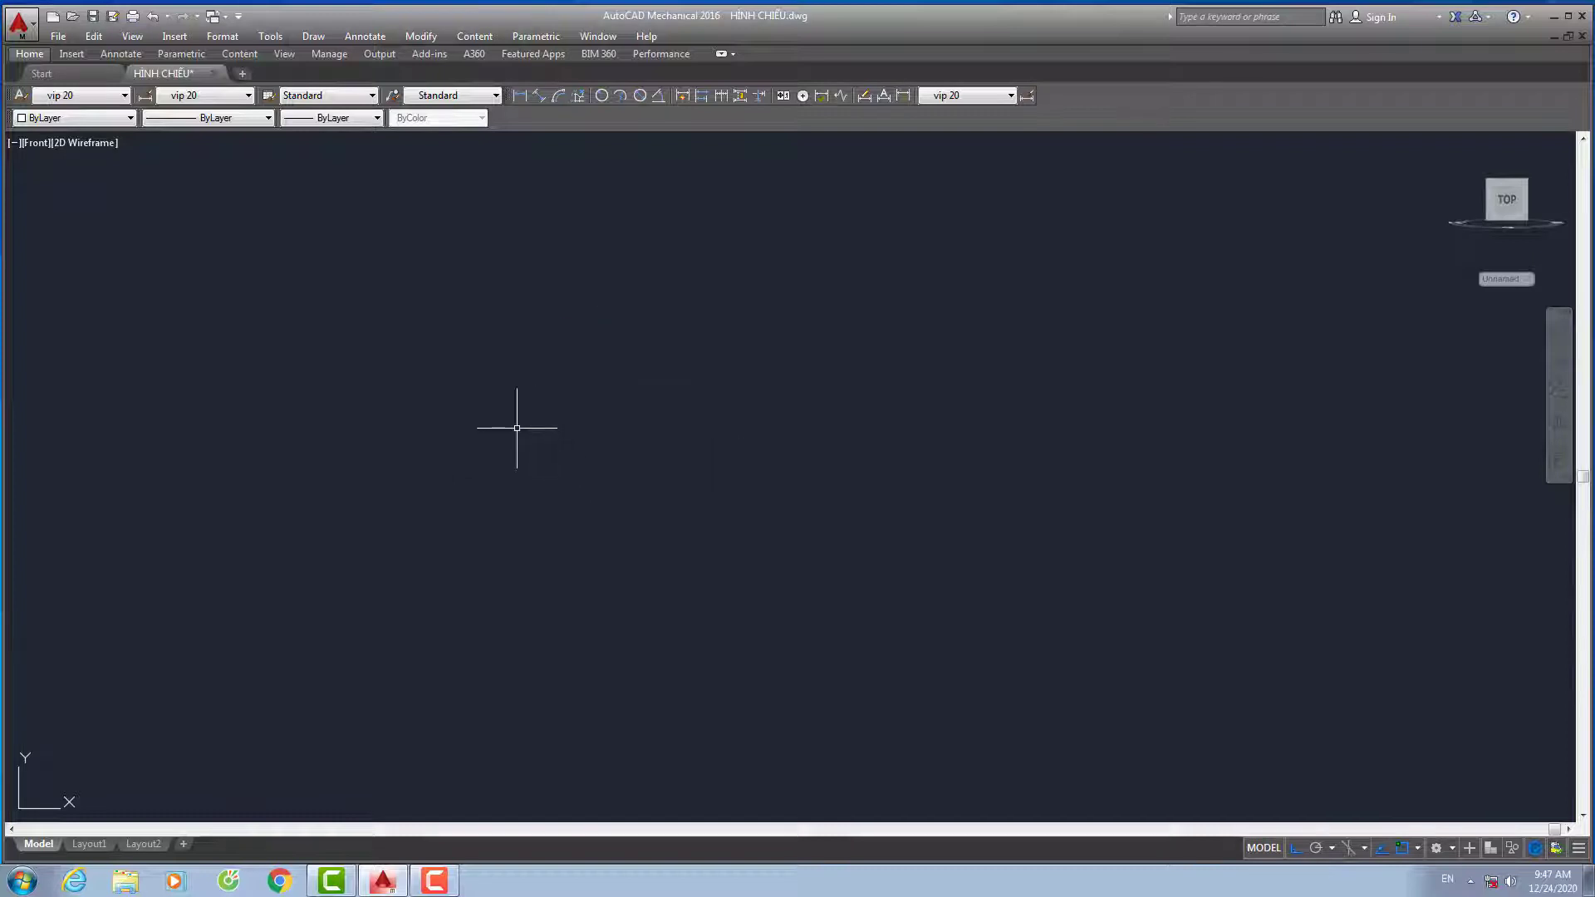
pyautogui.click(652, 431)
pyautogui.click(441, 552)
pyautogui.click(730, 374)
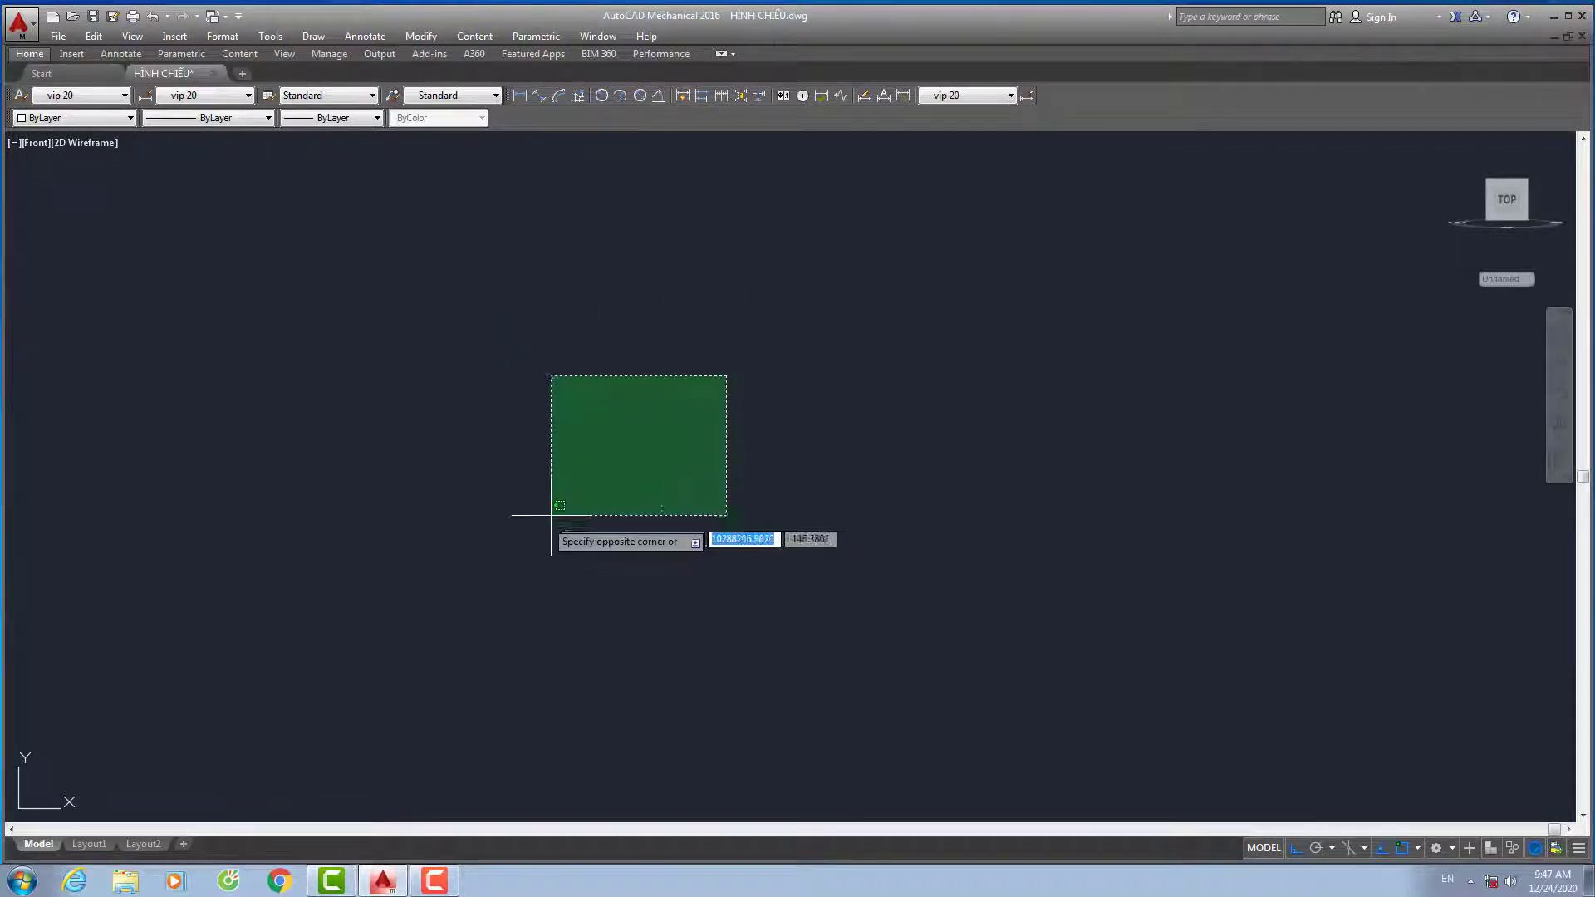
pyautogui.click(552, 523)
pyautogui.click(758, 381)
# Draw a 200-radius circle and a horizontal line through its centre
pyautogui.write('c')
pyautogui.press('Return')
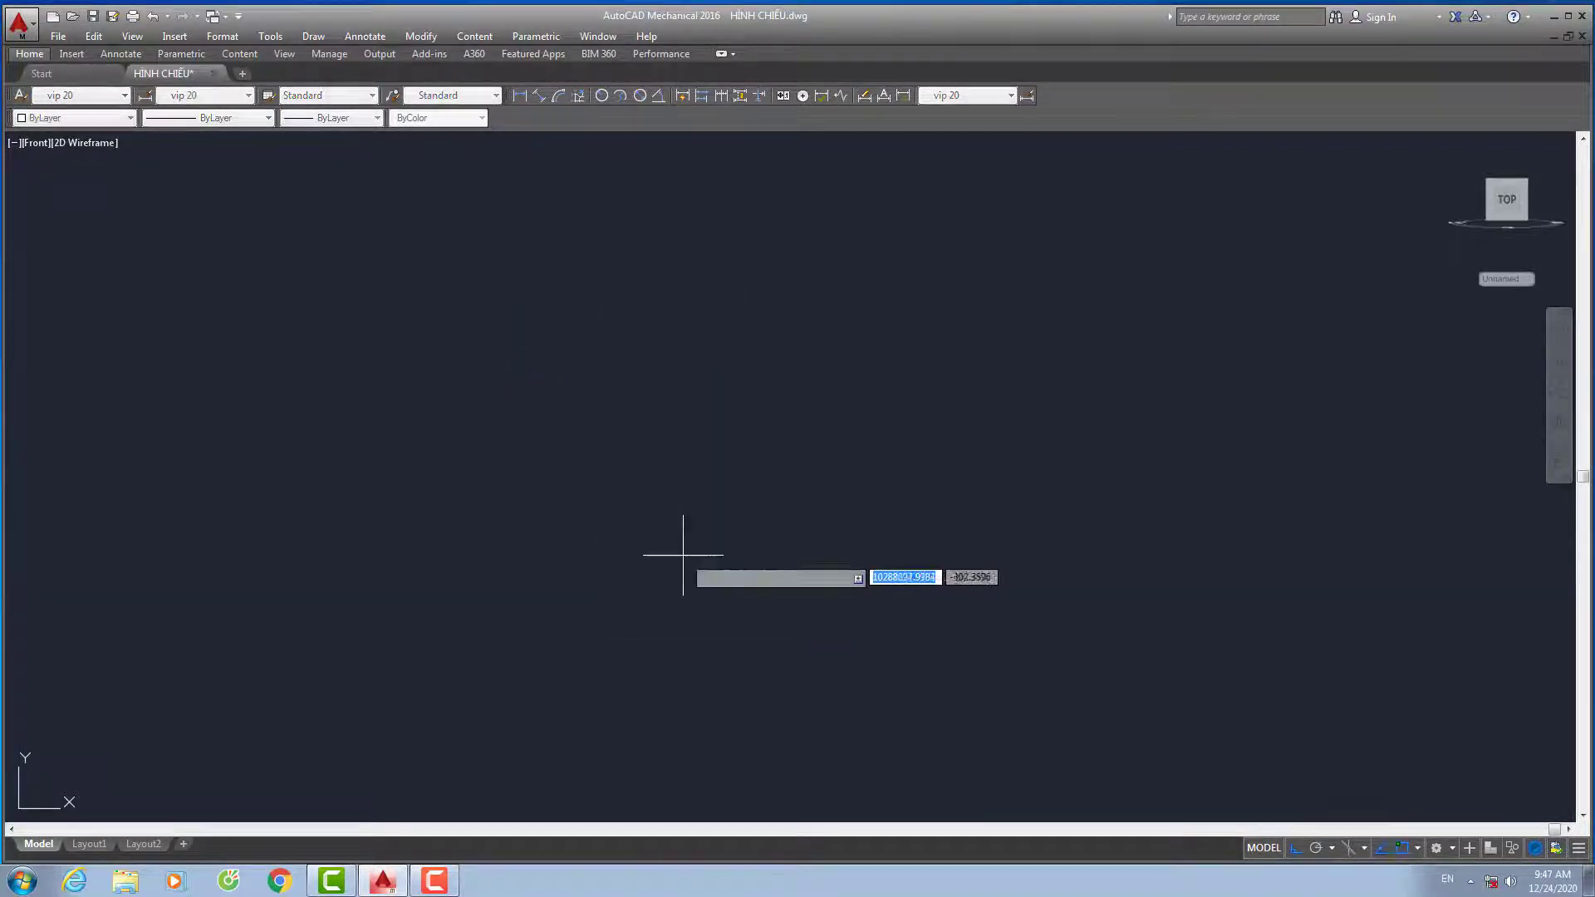
pyautogui.click(692, 580)
pyautogui.press('Return')
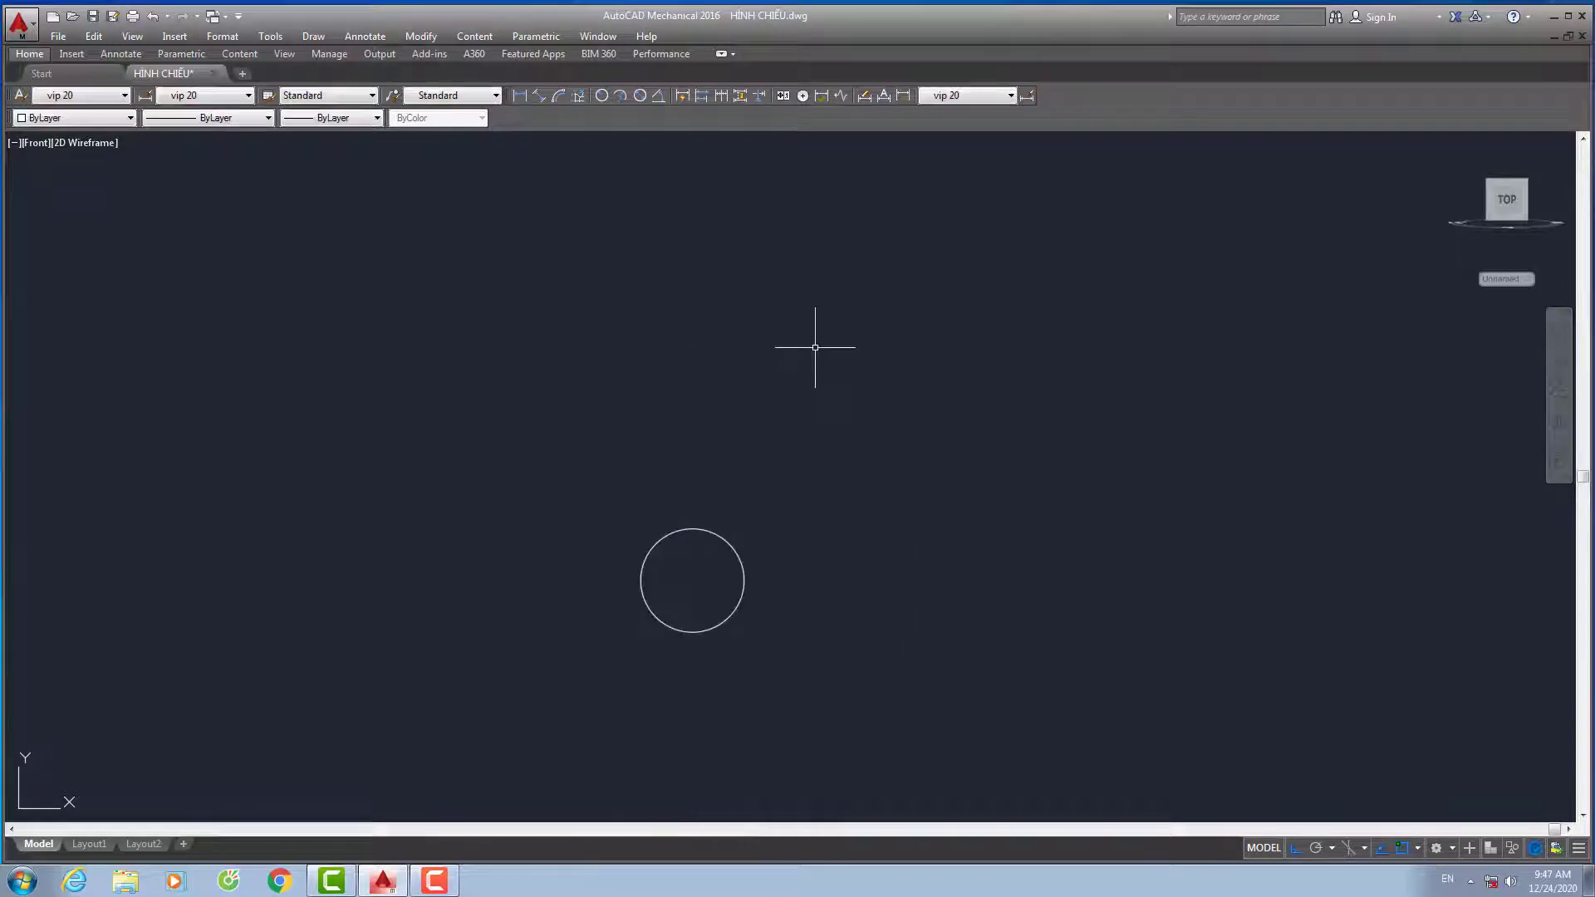
pyautogui.write('l')
pyautogui.press('Return')
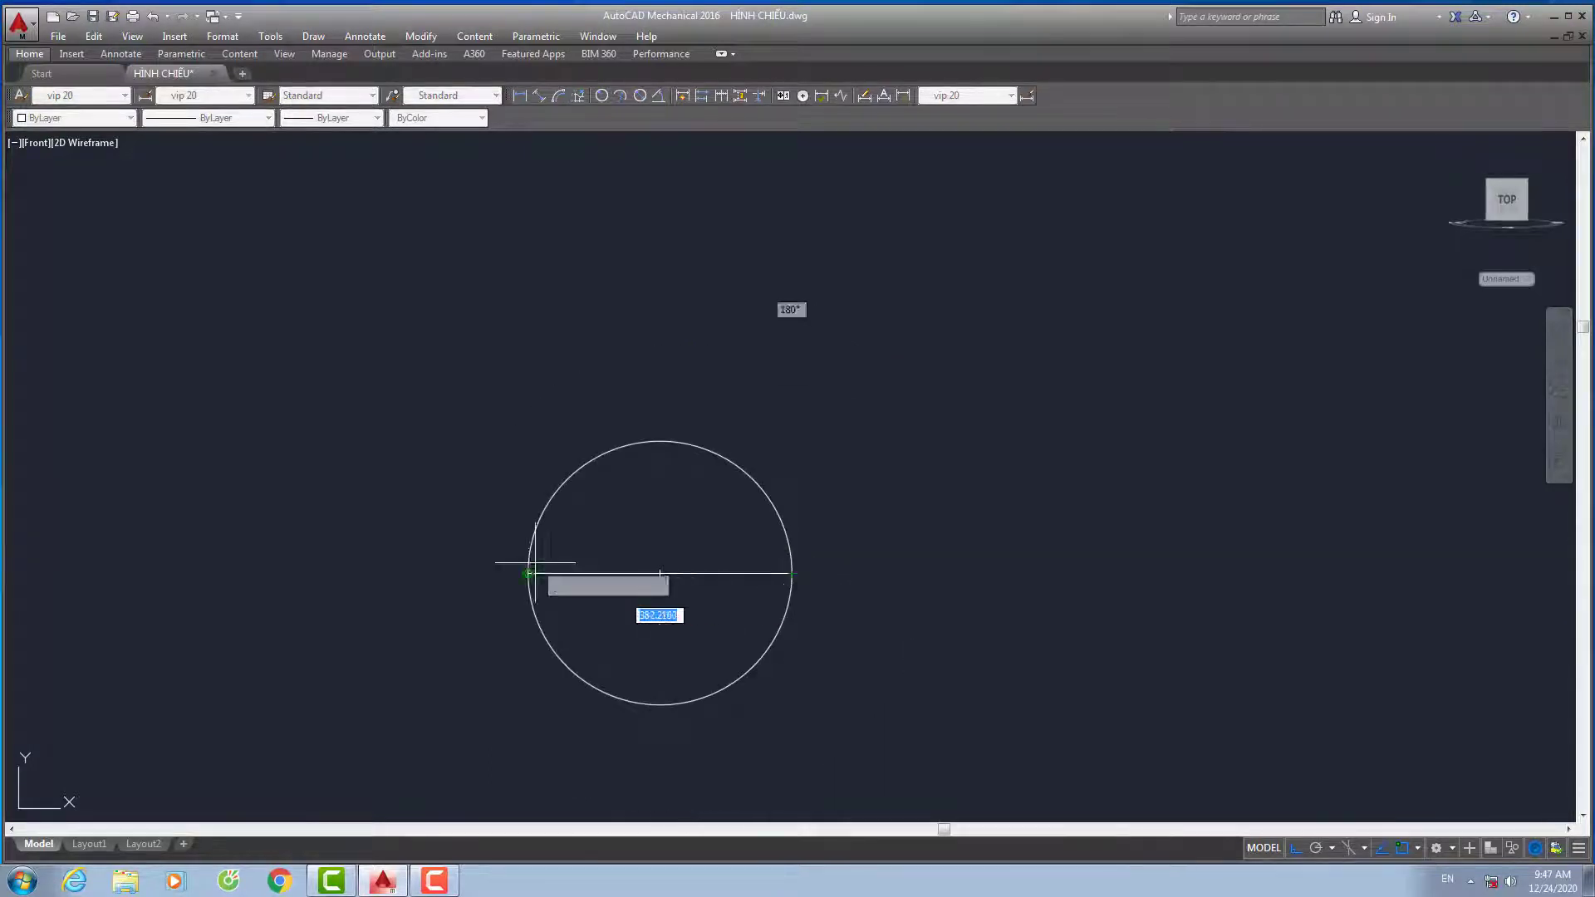
pyautogui.click(376, 572)
pyautogui.click(1046, 573)
pyautogui.press('Return')
# Trim away the circle's lower half and erase the line, leaving the upper arc
pyautogui.press('Return')
pyautogui.press('Return')
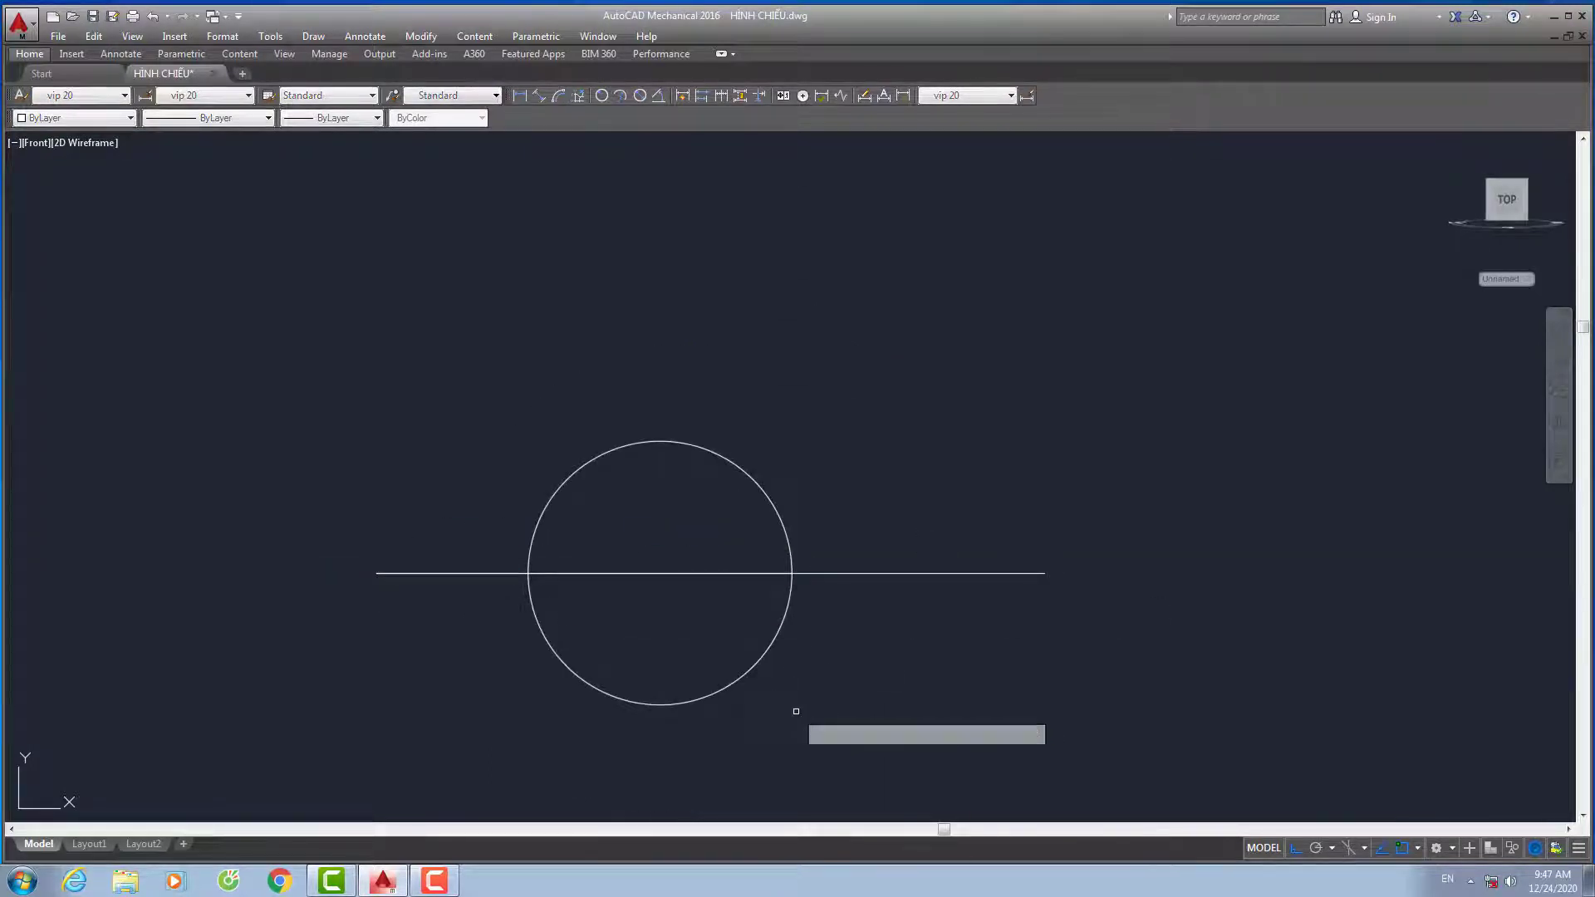
pyautogui.click(800, 702)
pyautogui.click(498, 606)
pyautogui.press('Return')
pyautogui.click(449, 573)
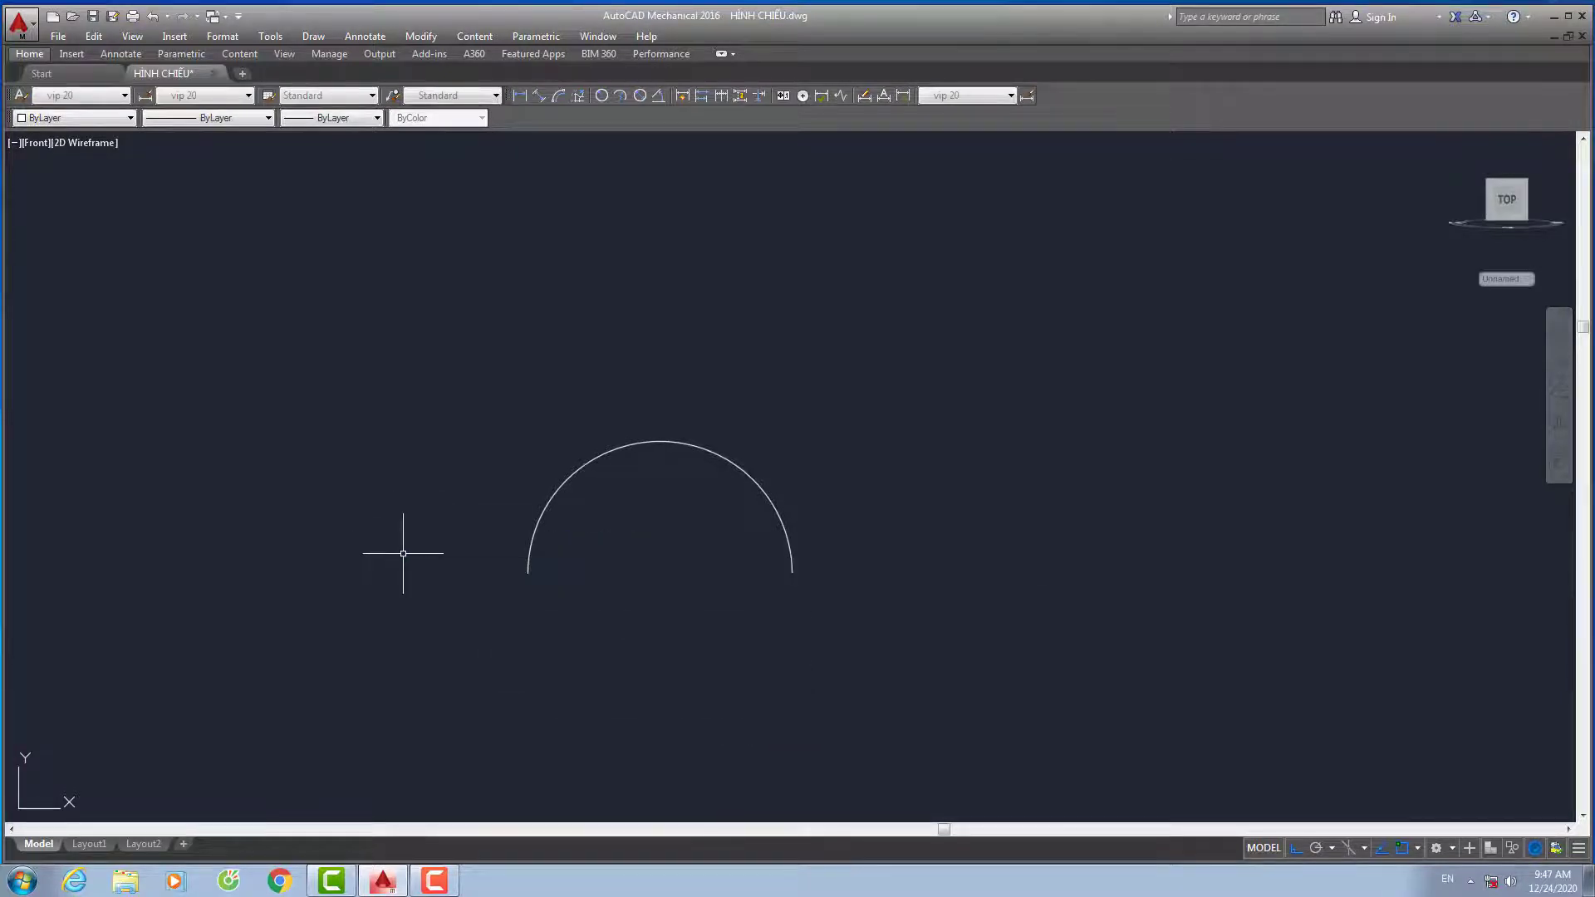
pyautogui.click(720, 55)
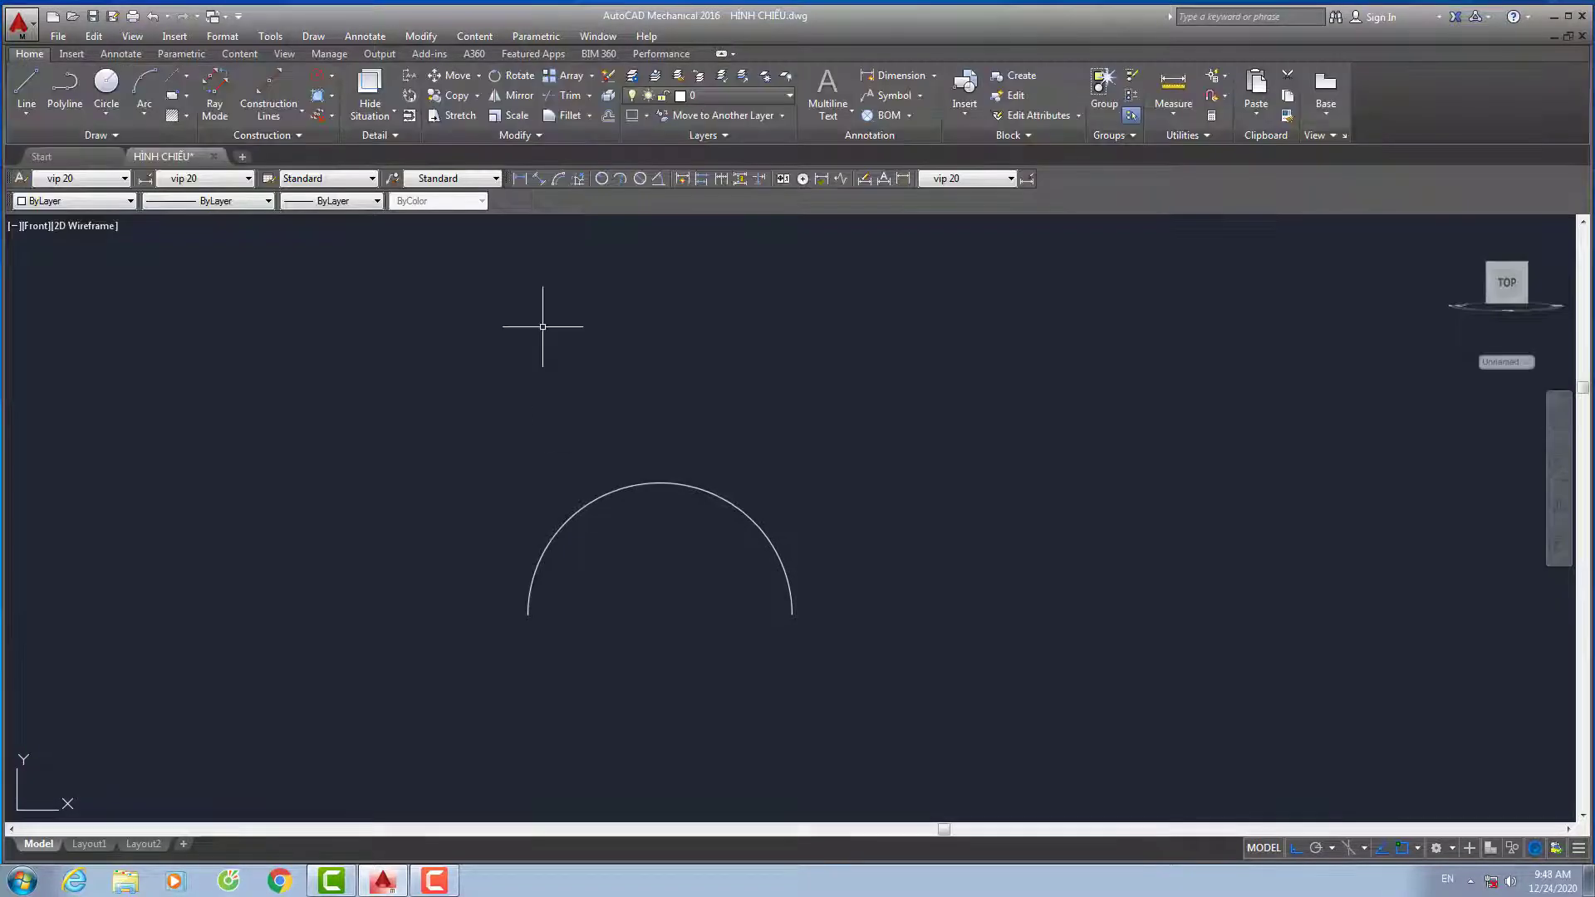
# Switch to the SW Isometric view and centre the arc on screen
pyautogui.click(35, 228)
pyautogui.click(53, 381)
pyautogui.scroll(-2, 997, 559)
pyautogui.moveTo(867, 668); pyautogui.dragTo(864, 598, button='middle')
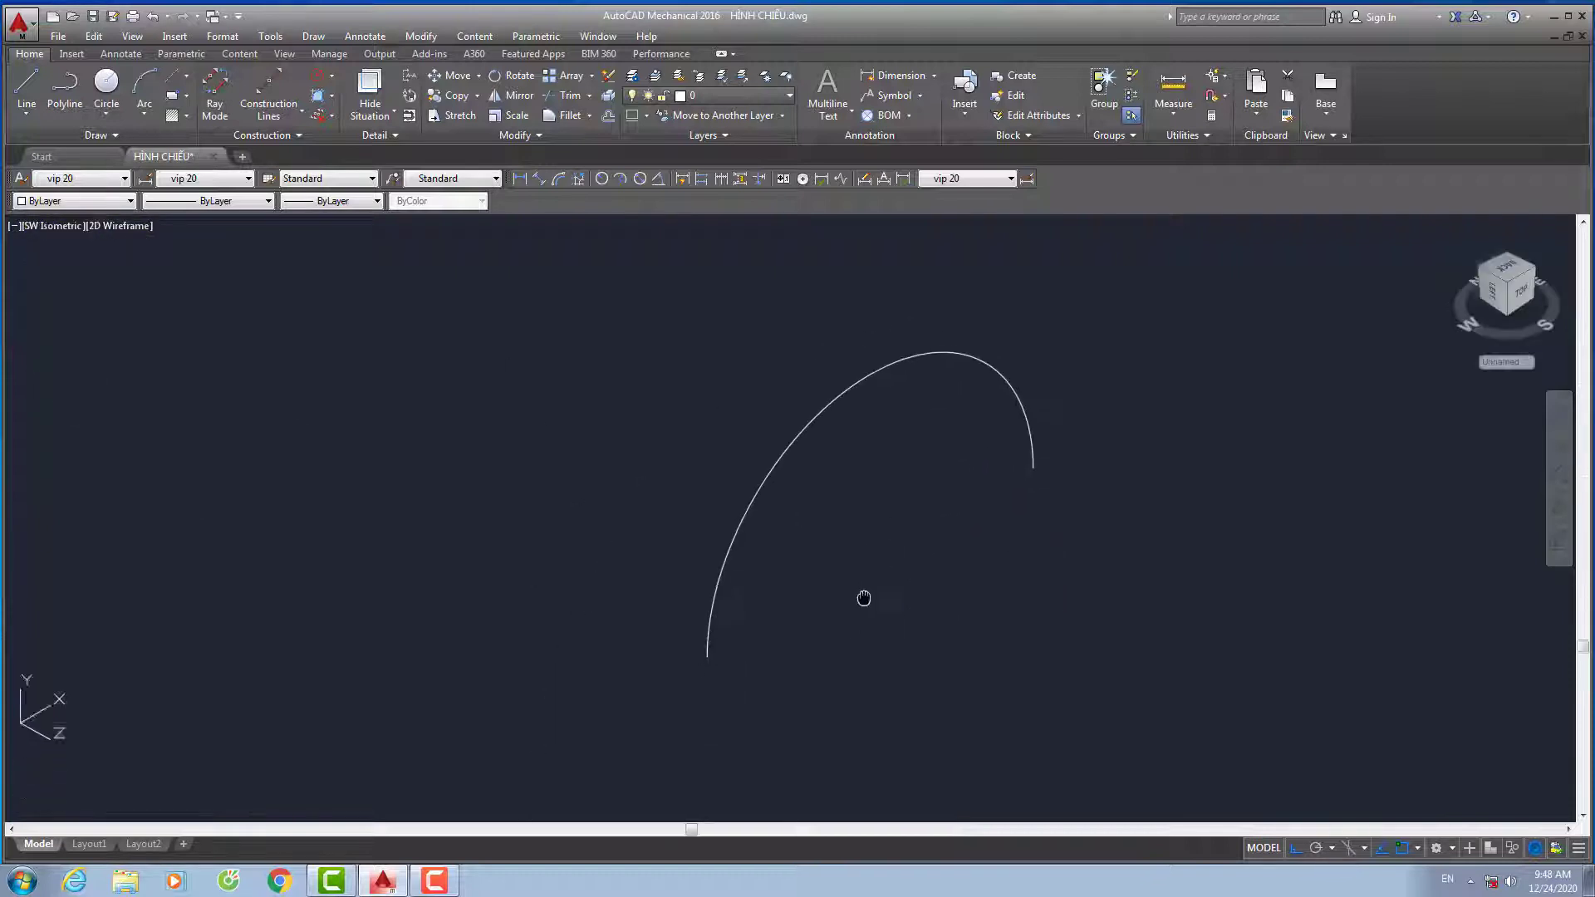
pyautogui.write('c')
# Reset the UCS to World and draw a 200-radius horizontal circle below the arc
pyautogui.press('Return')
pyautogui.click(866, 573)
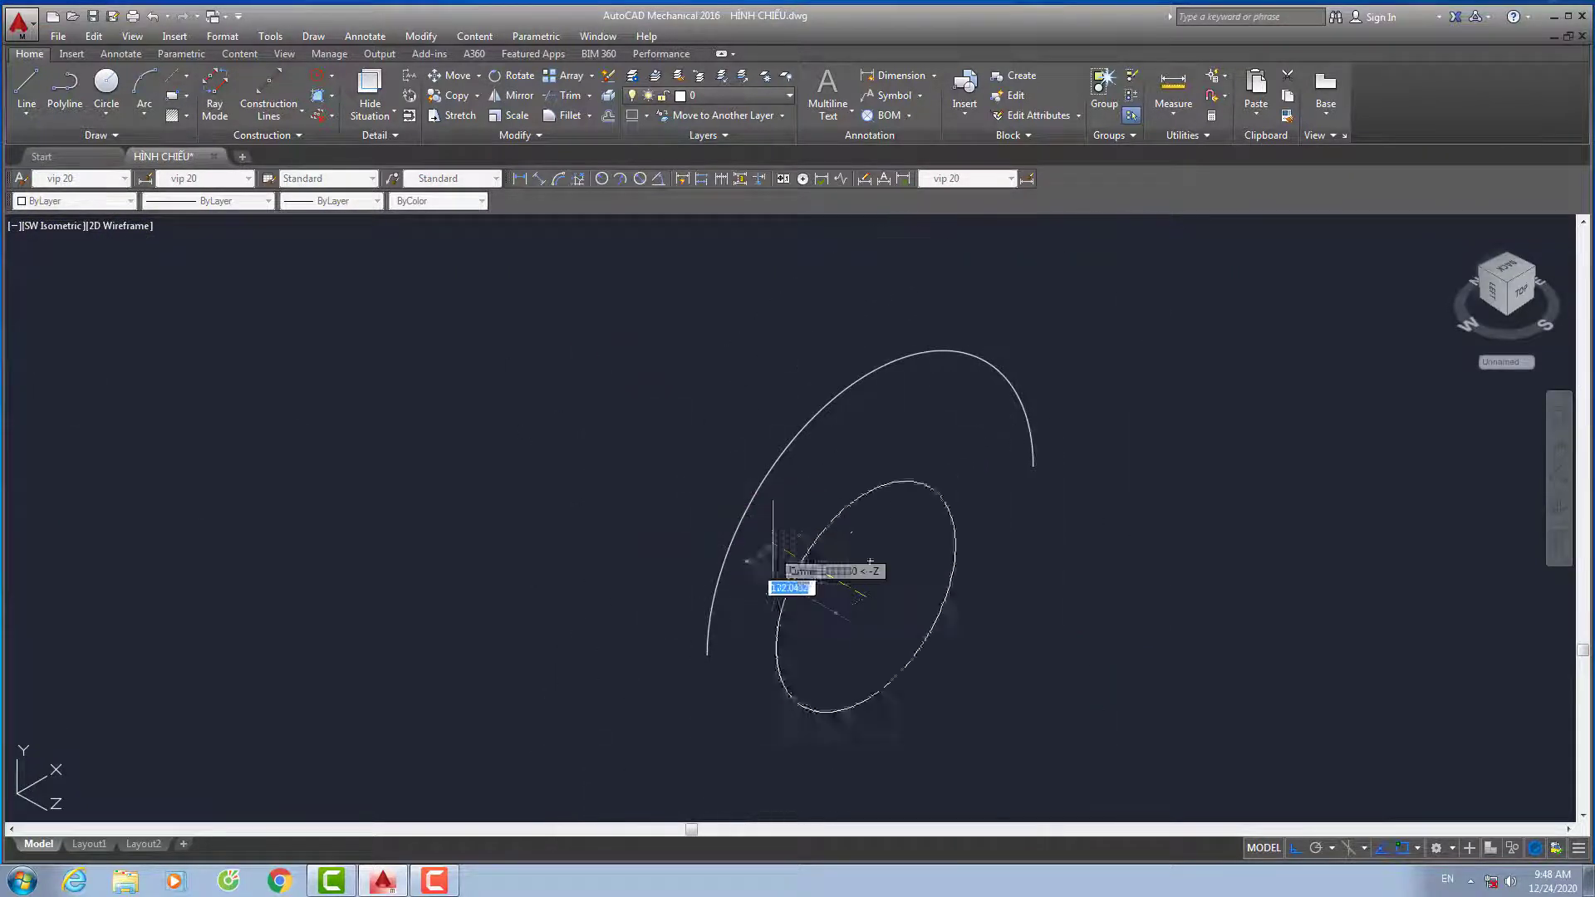
pyautogui.press('Escape')
pyautogui.write('UCs')
pyautogui.press('Return')
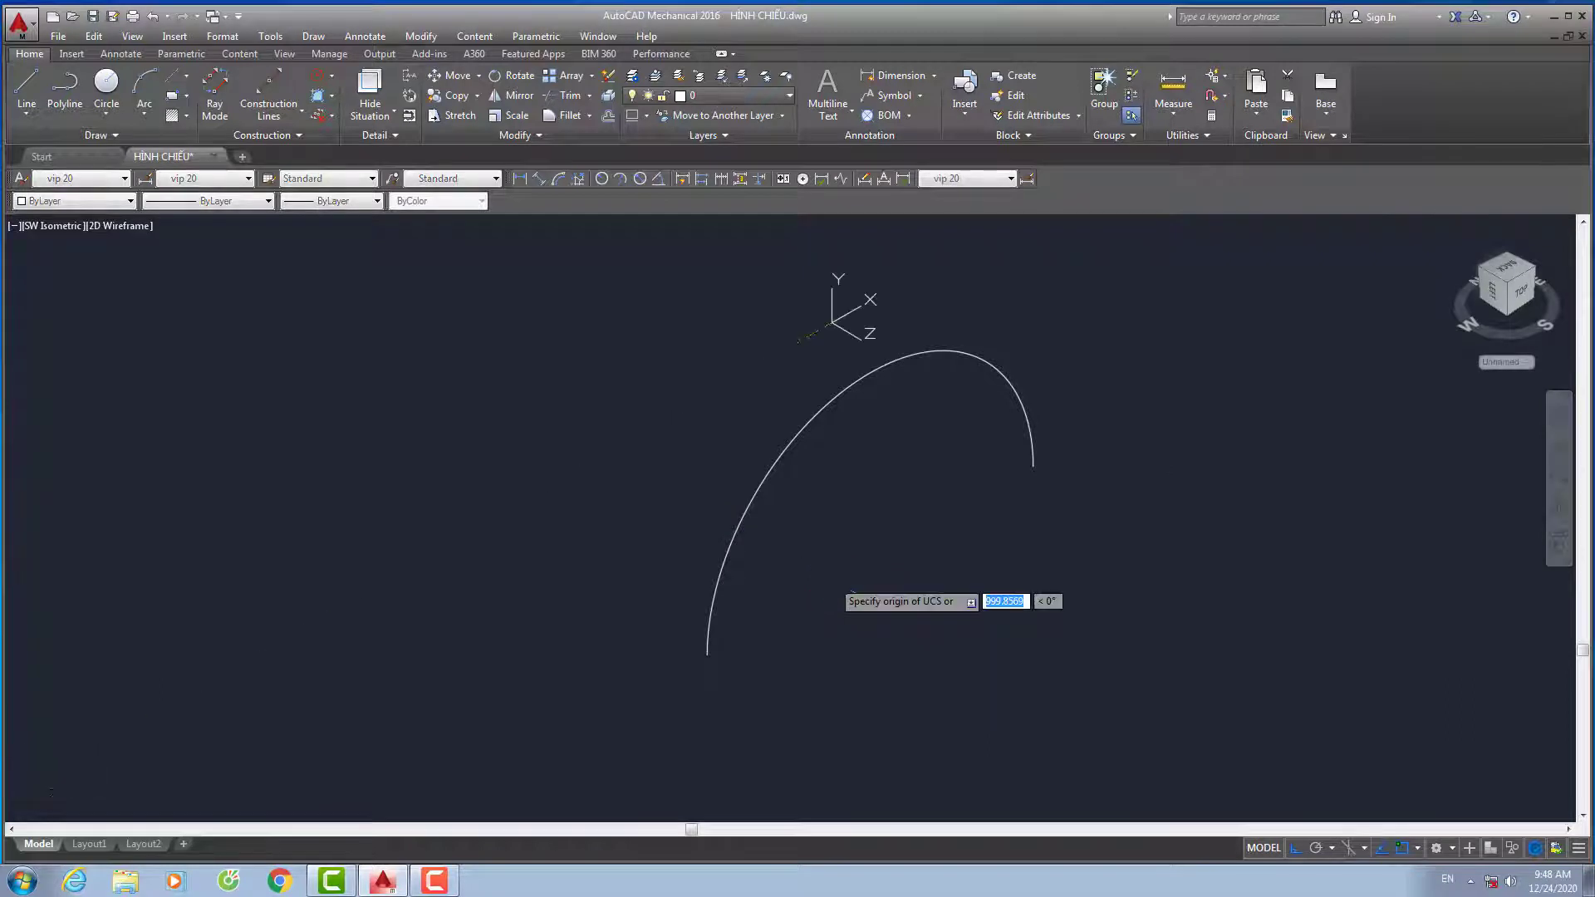
pyautogui.press('Return')
pyautogui.click(910, 585)
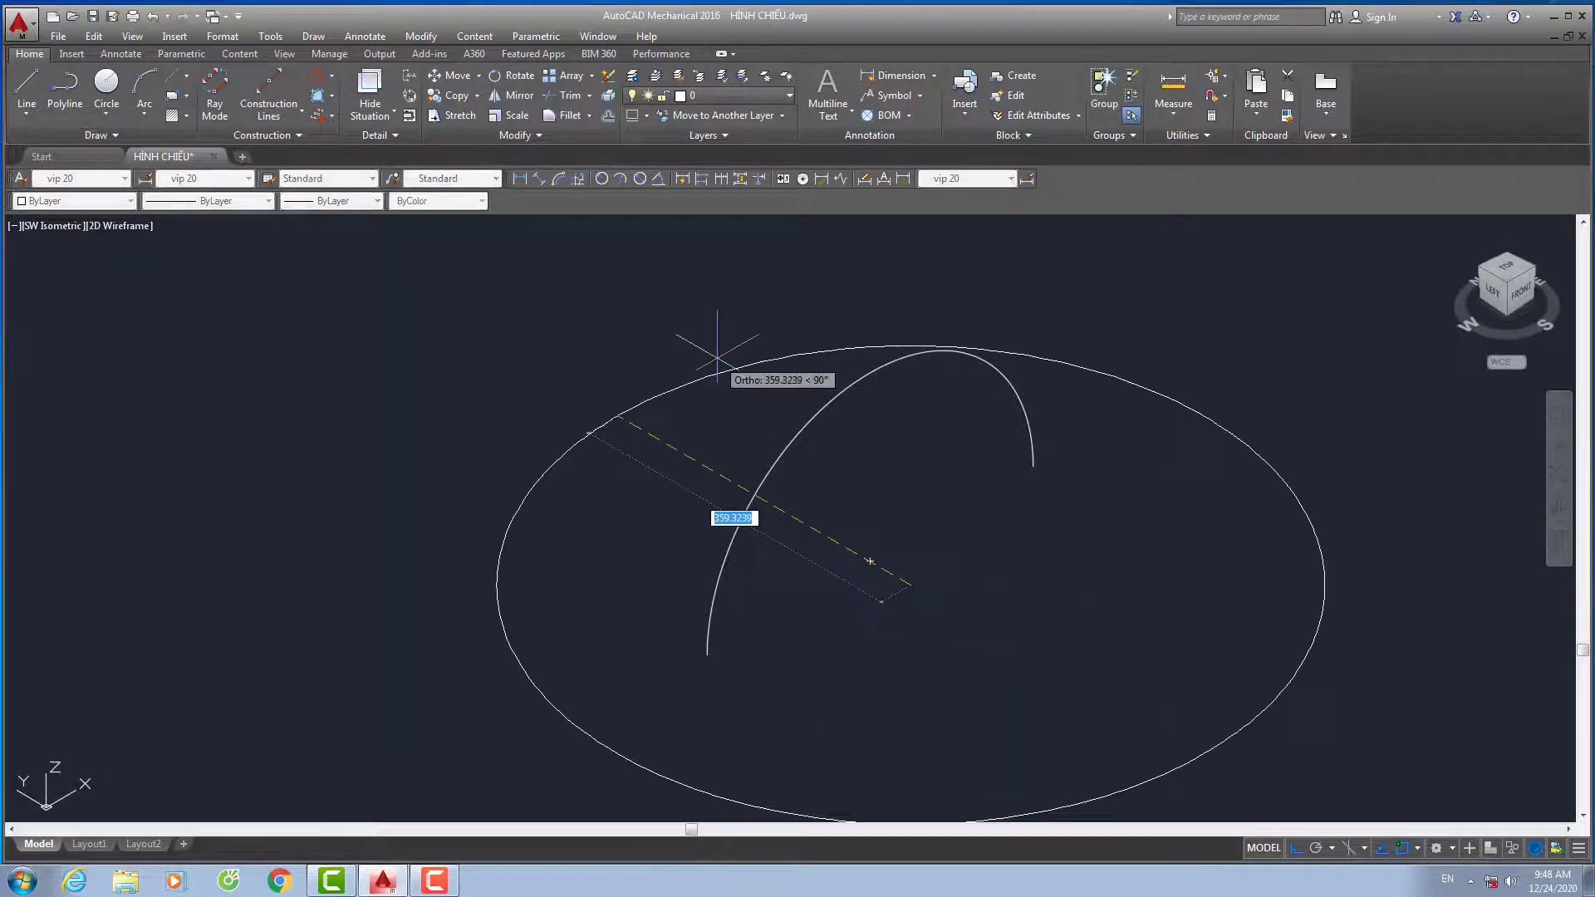
pyautogui.press('Return')
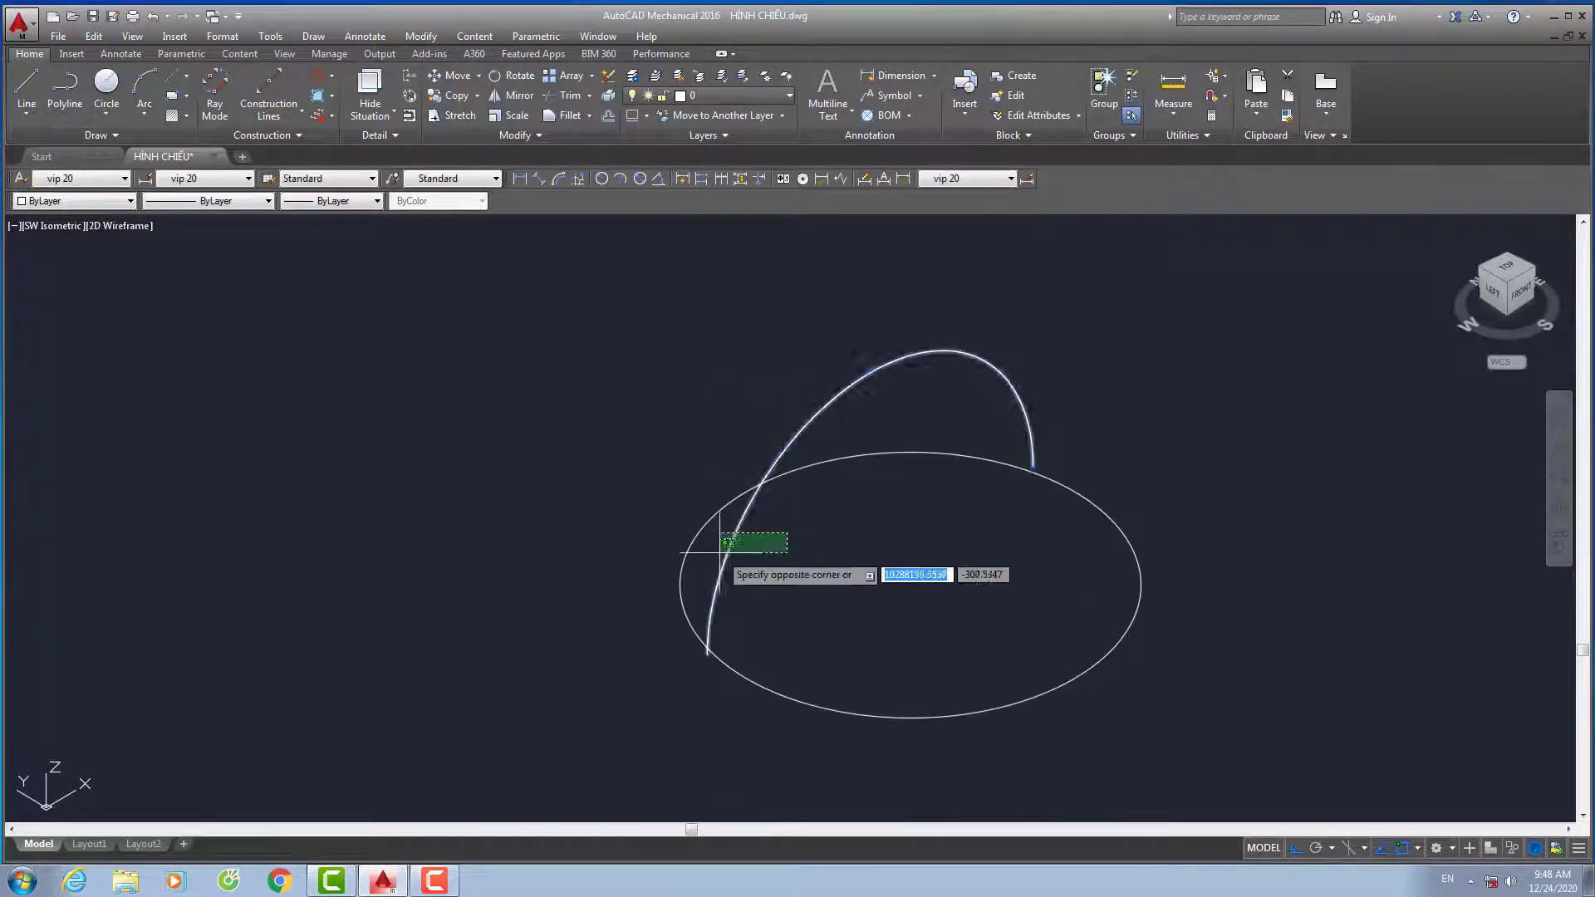
# Move the arc's lower end onto the circle, then select the arc for a polar array
pyautogui.click(730, 541)
pyautogui.press('Return')
pyautogui.click(707, 653)
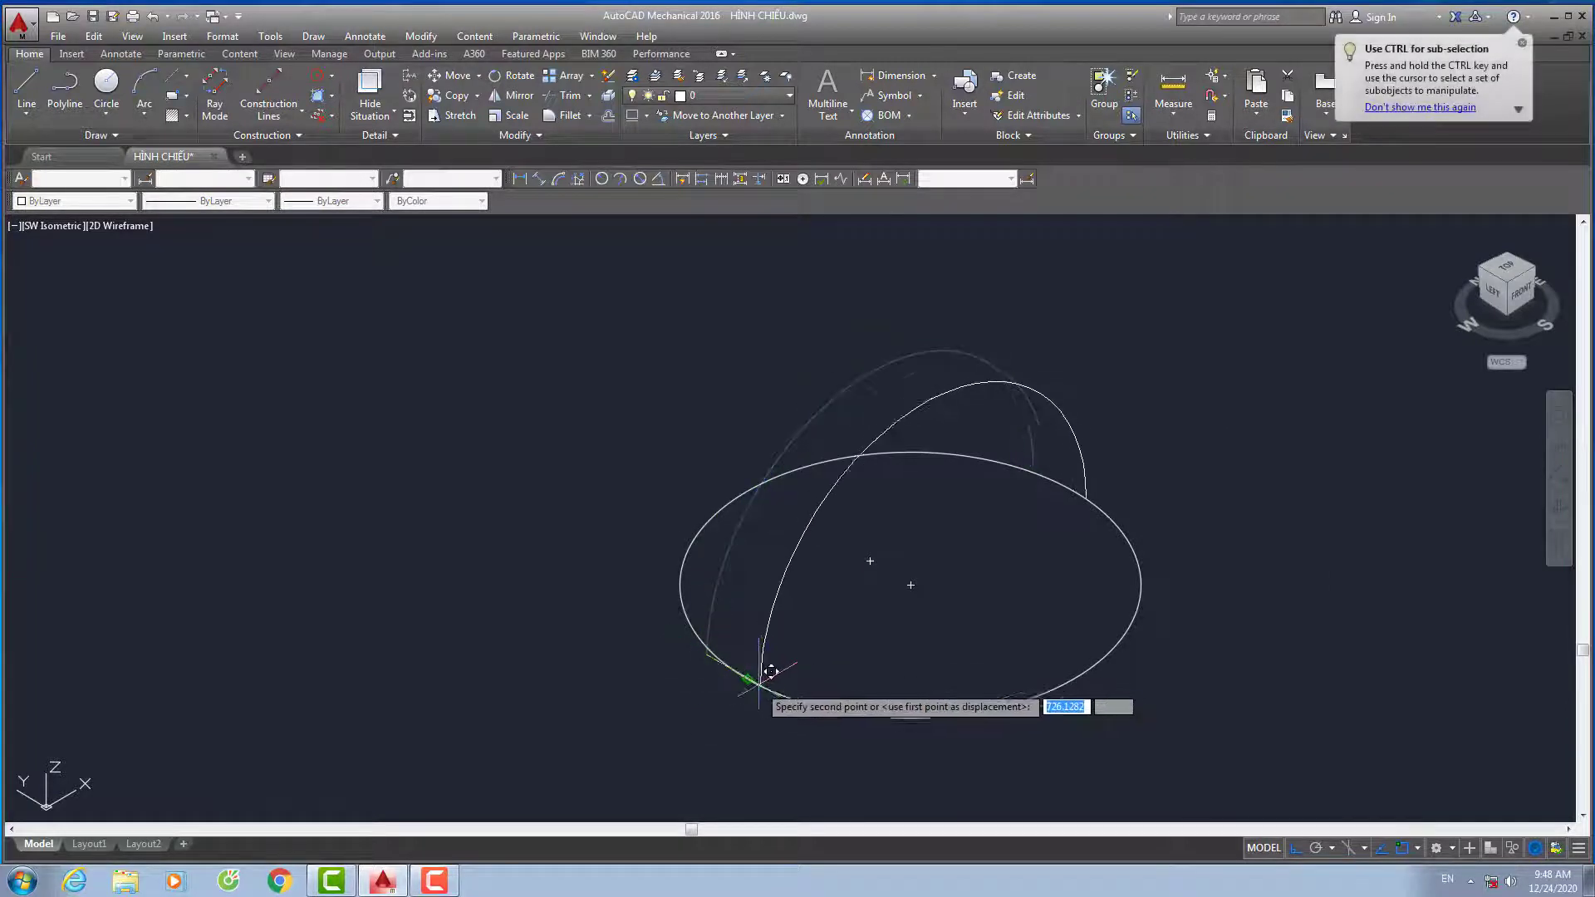
pyautogui.click(747, 678)
pyautogui.click(869, 630)
pyautogui.click(781, 559)
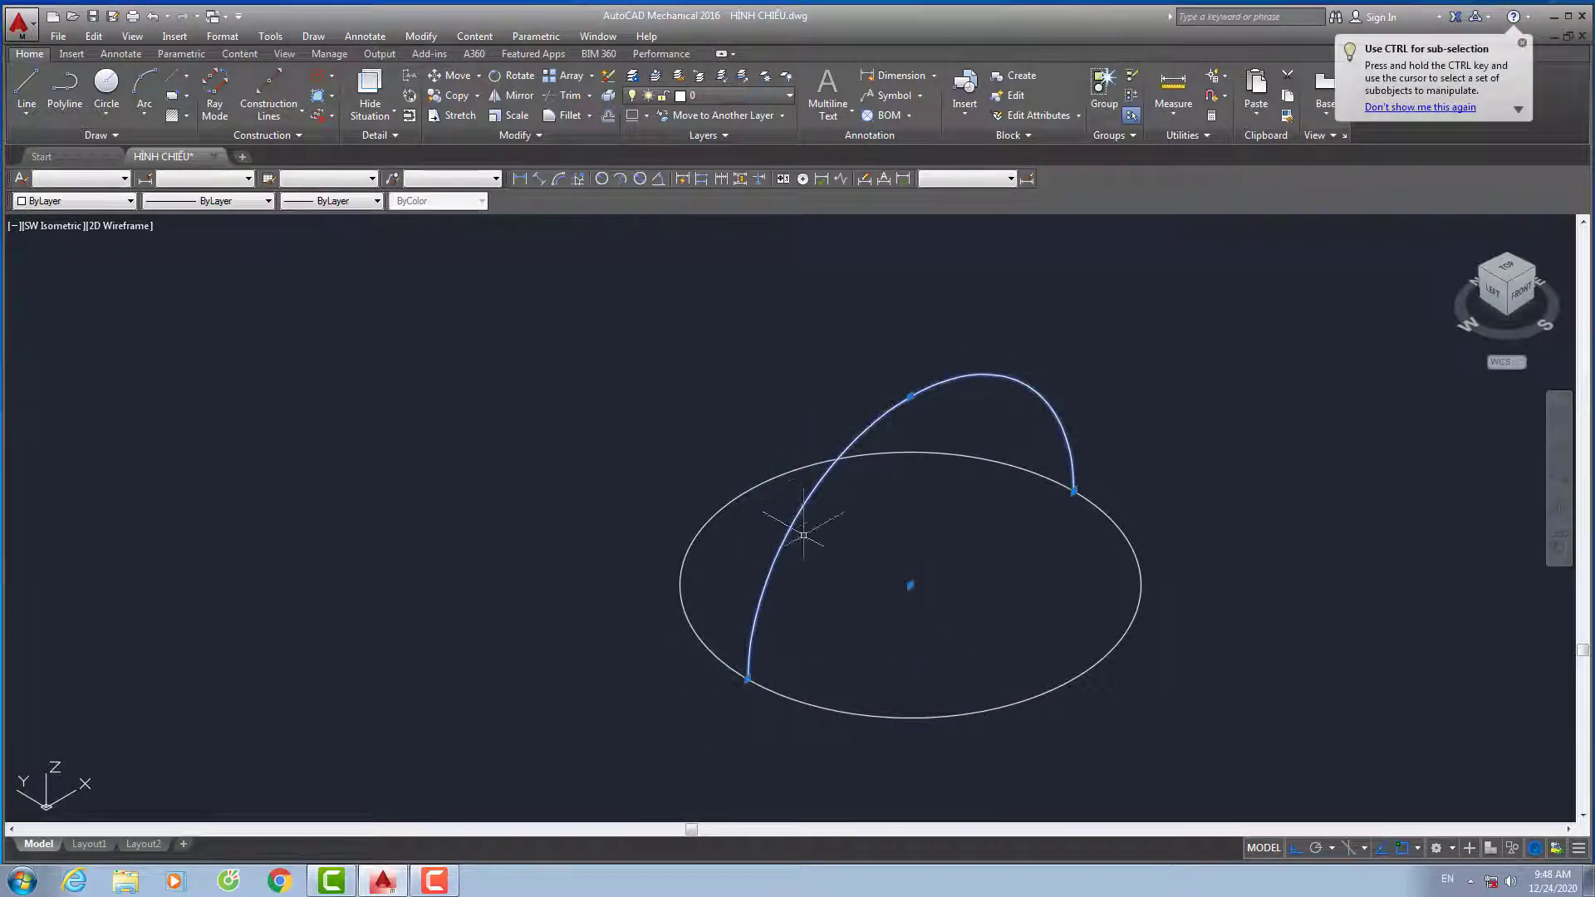
pyautogui.click(591, 76)
pyautogui.click(573, 162)
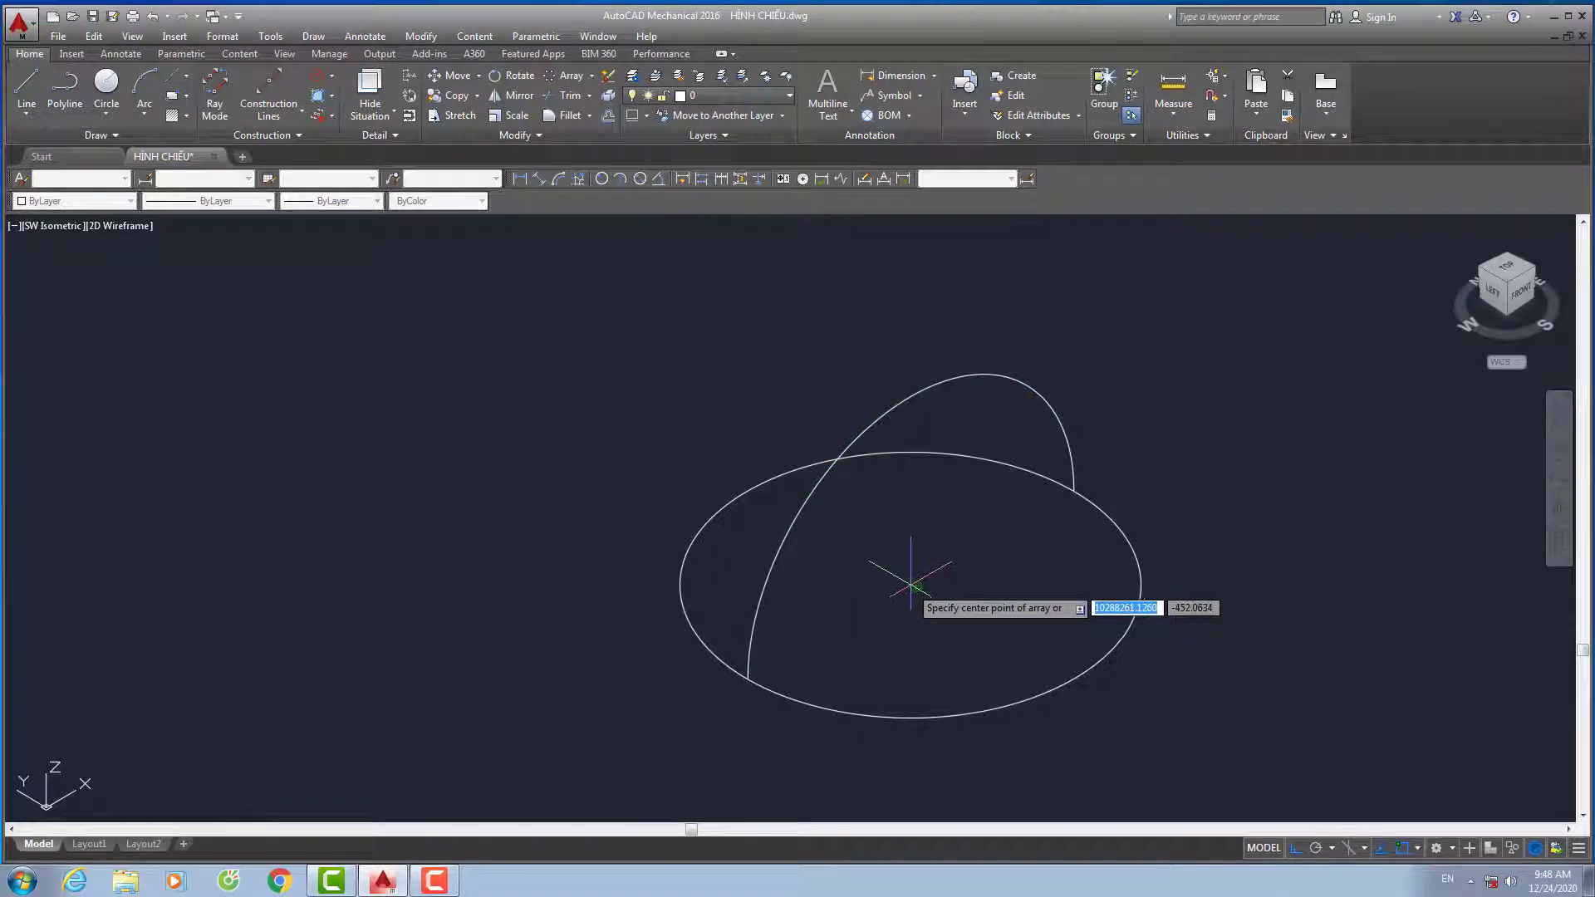
# Polar-array the arc 20 times around the circle's centre to form a ribbed dome
pyautogui.click(912, 586)
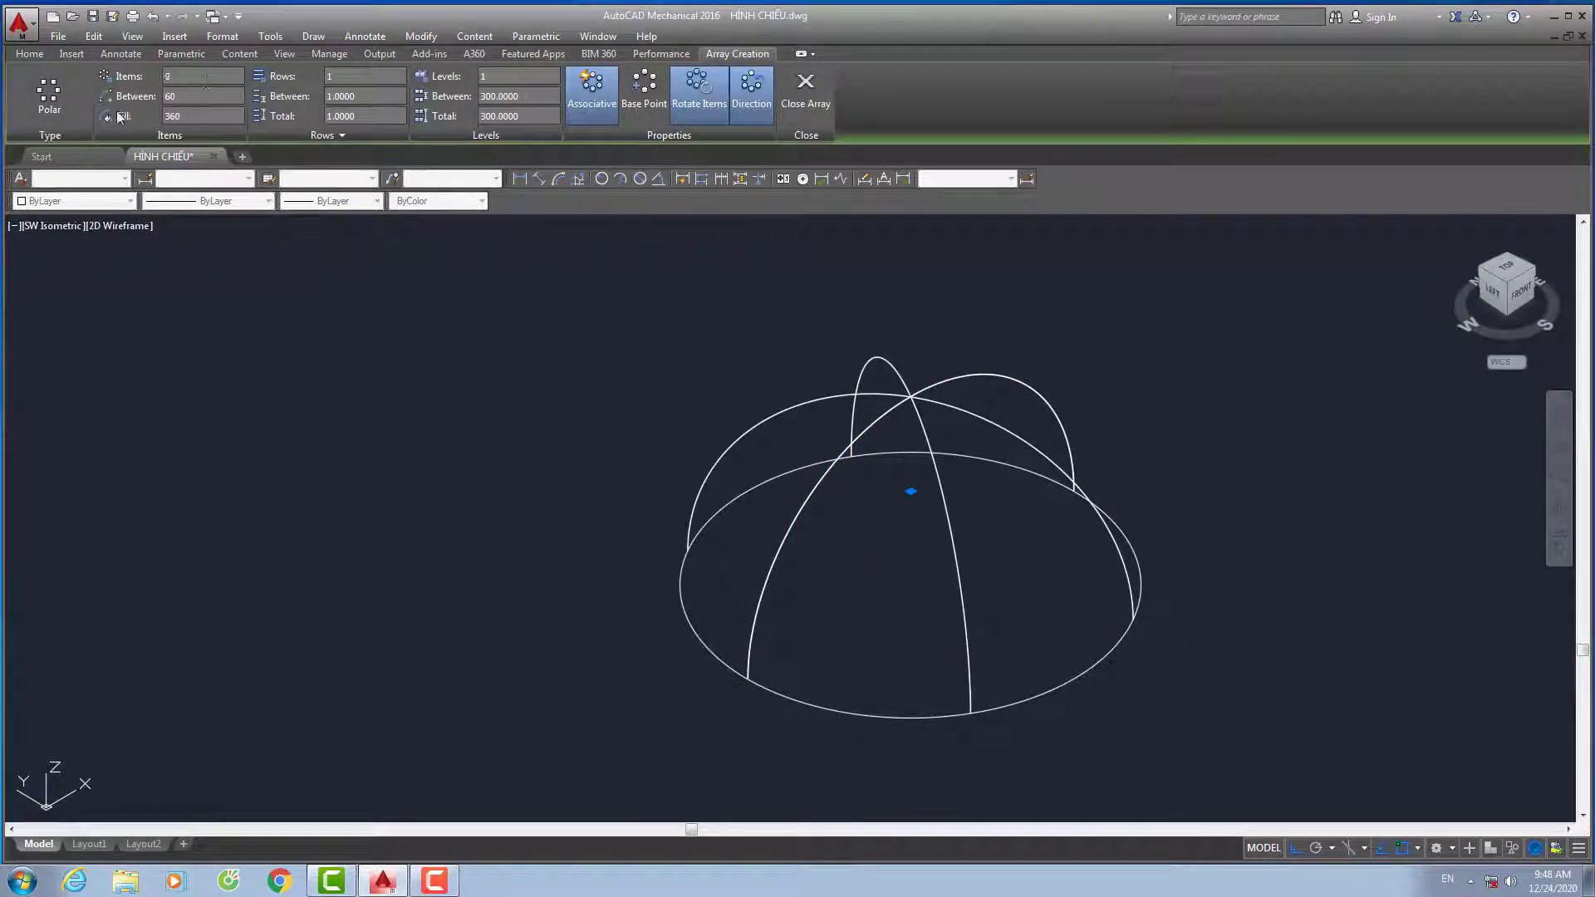
pyautogui.press('Return')
pyautogui.press('Return')
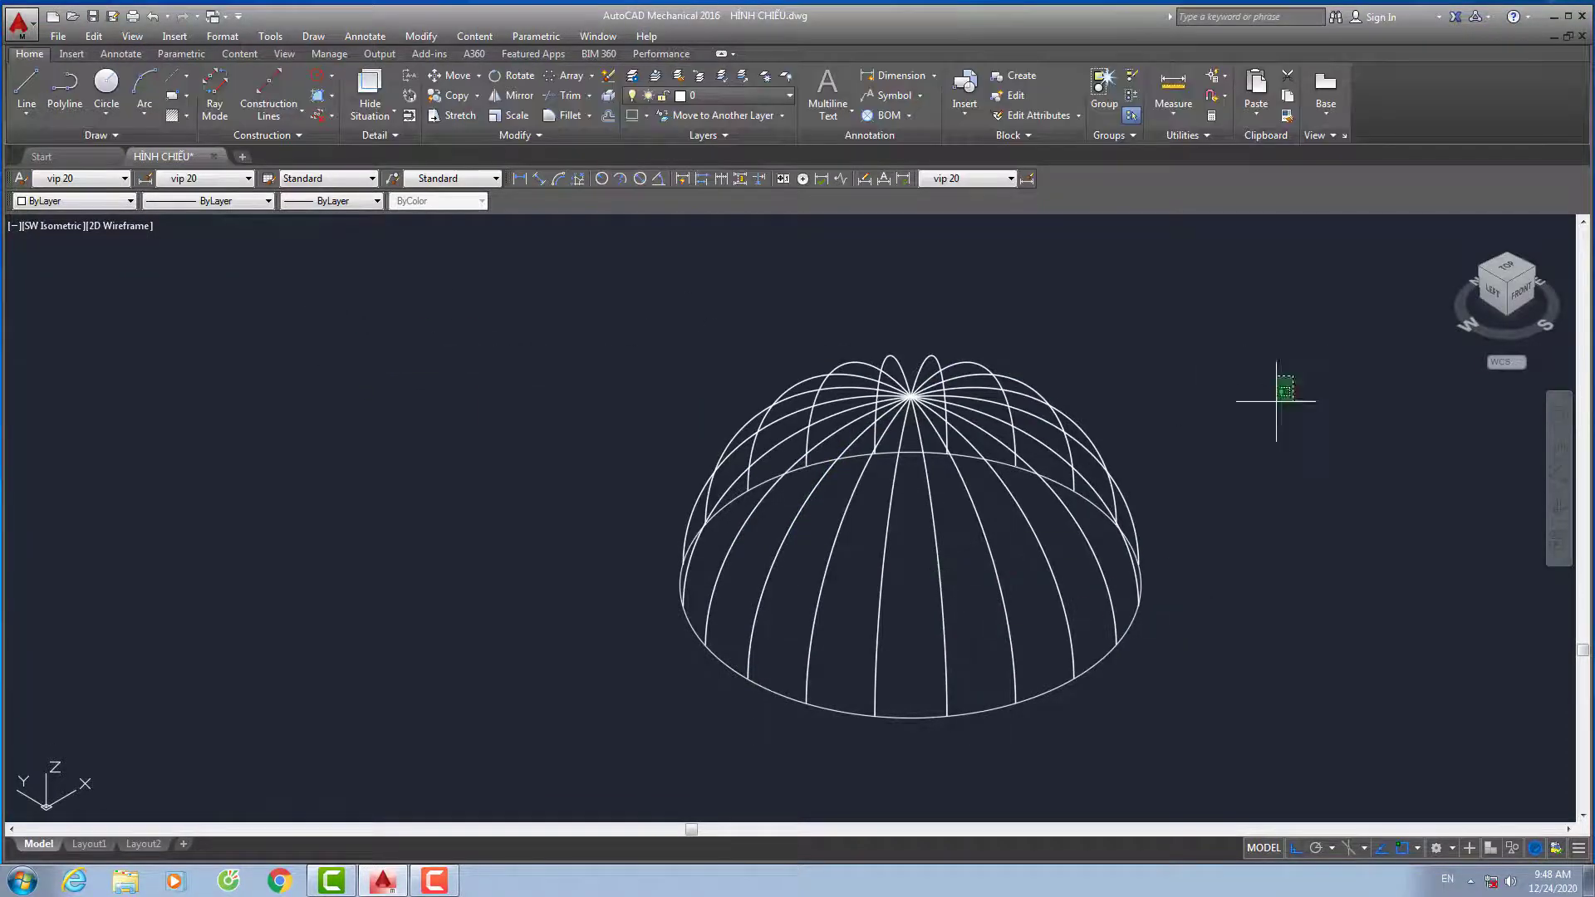
pyautogui.click(611, 100)
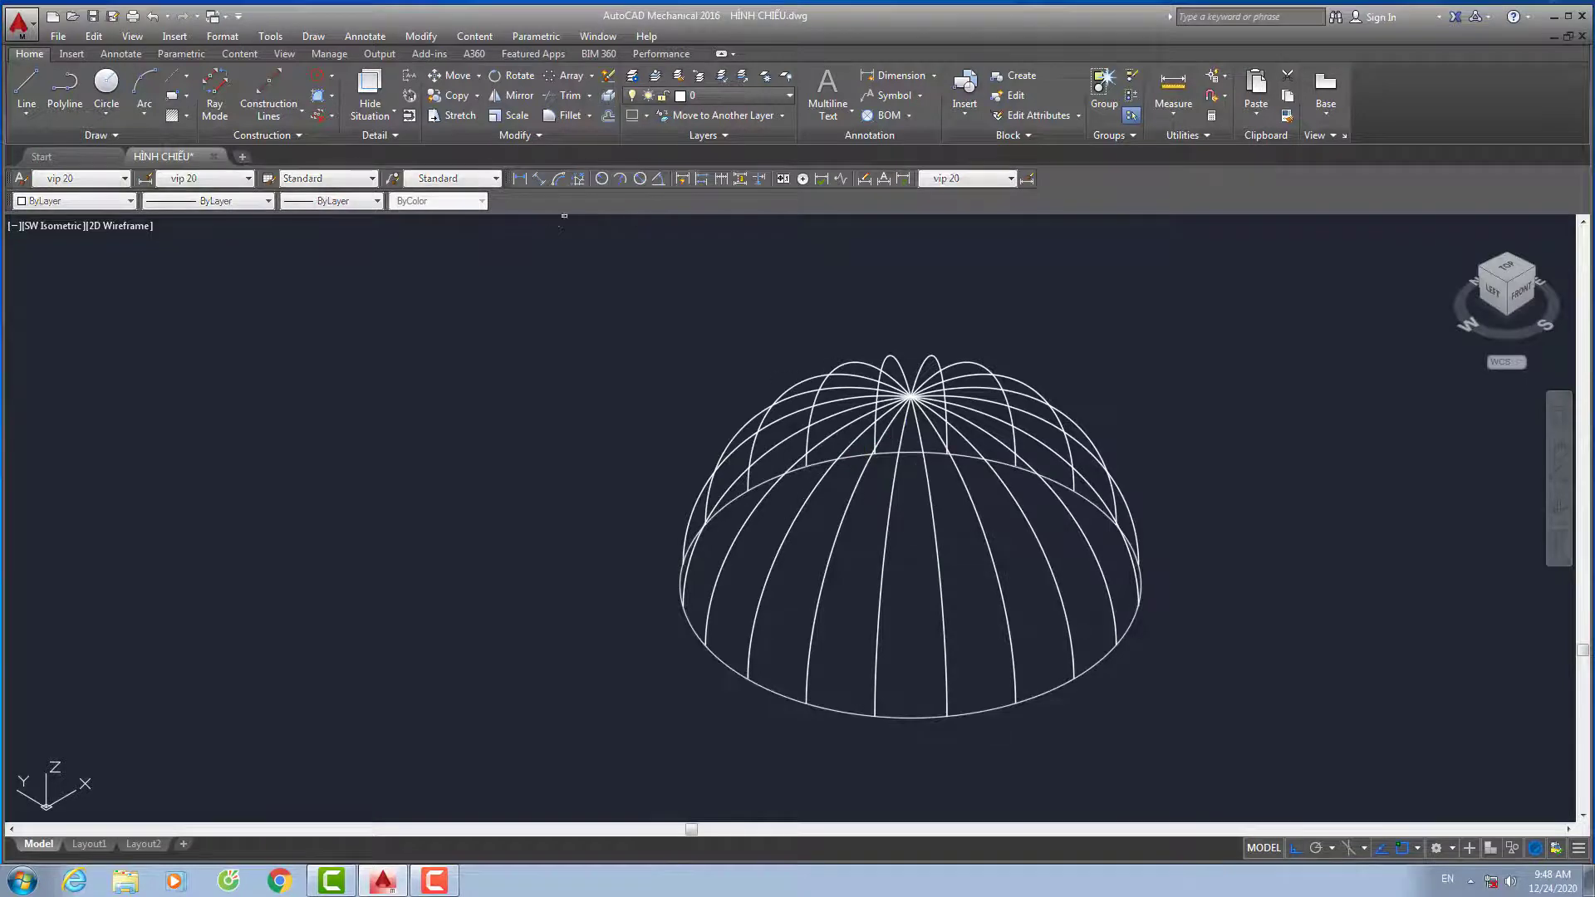
pyautogui.click(817, 604)
pyautogui.press('Return')
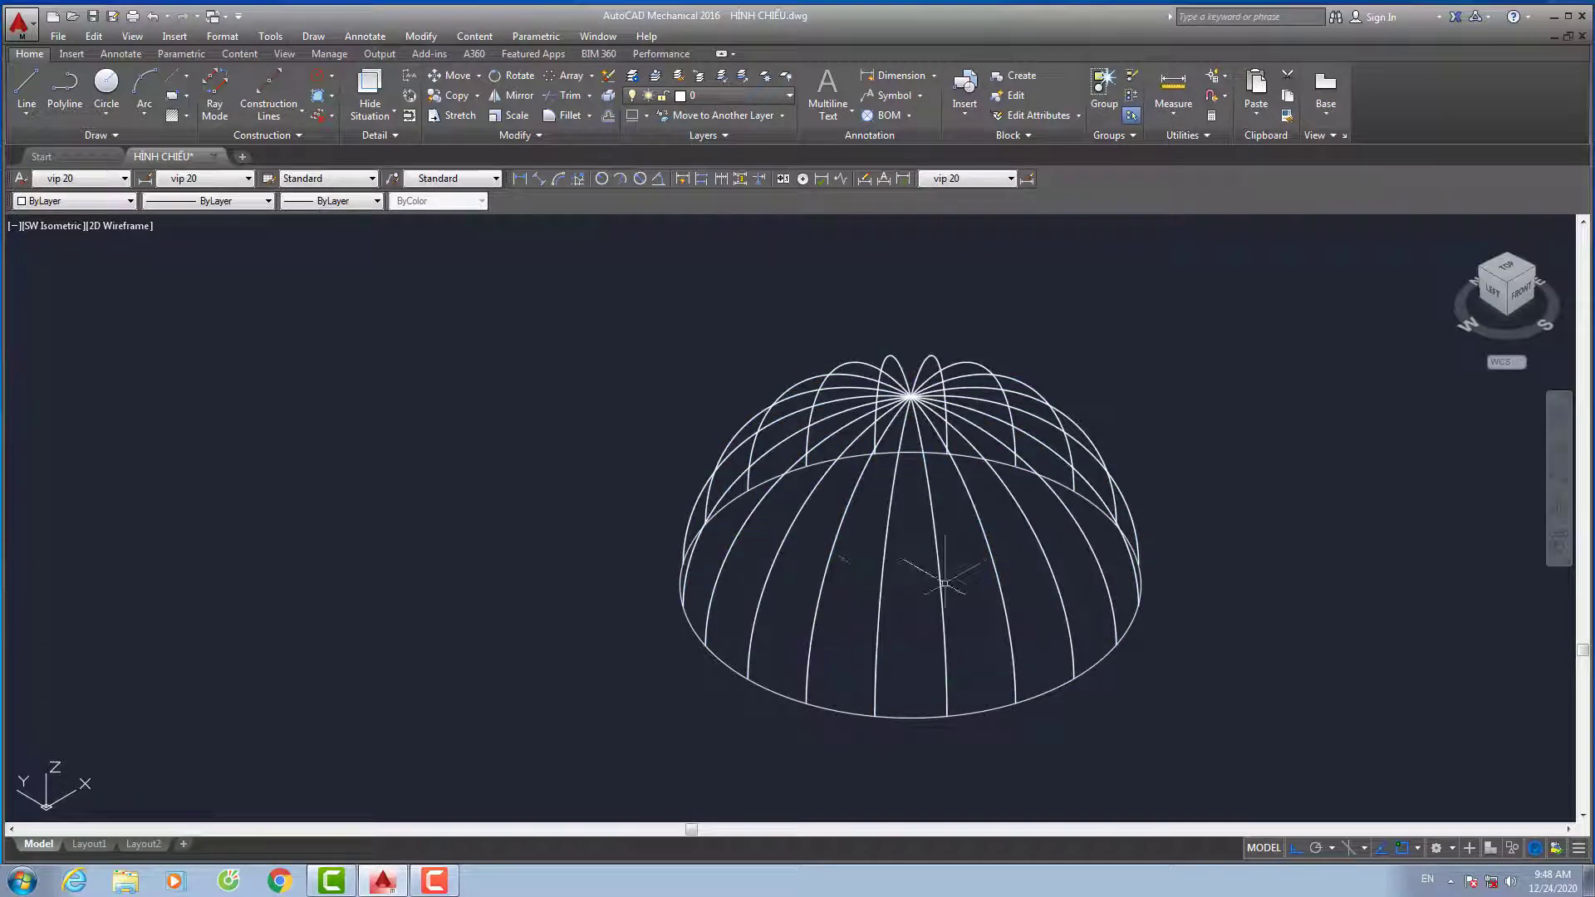
# Delete the extra meridian arcs, keeping the base circle and two adjacent arcs
pyautogui.click(906, 592)
pyautogui.click(1078, 559)
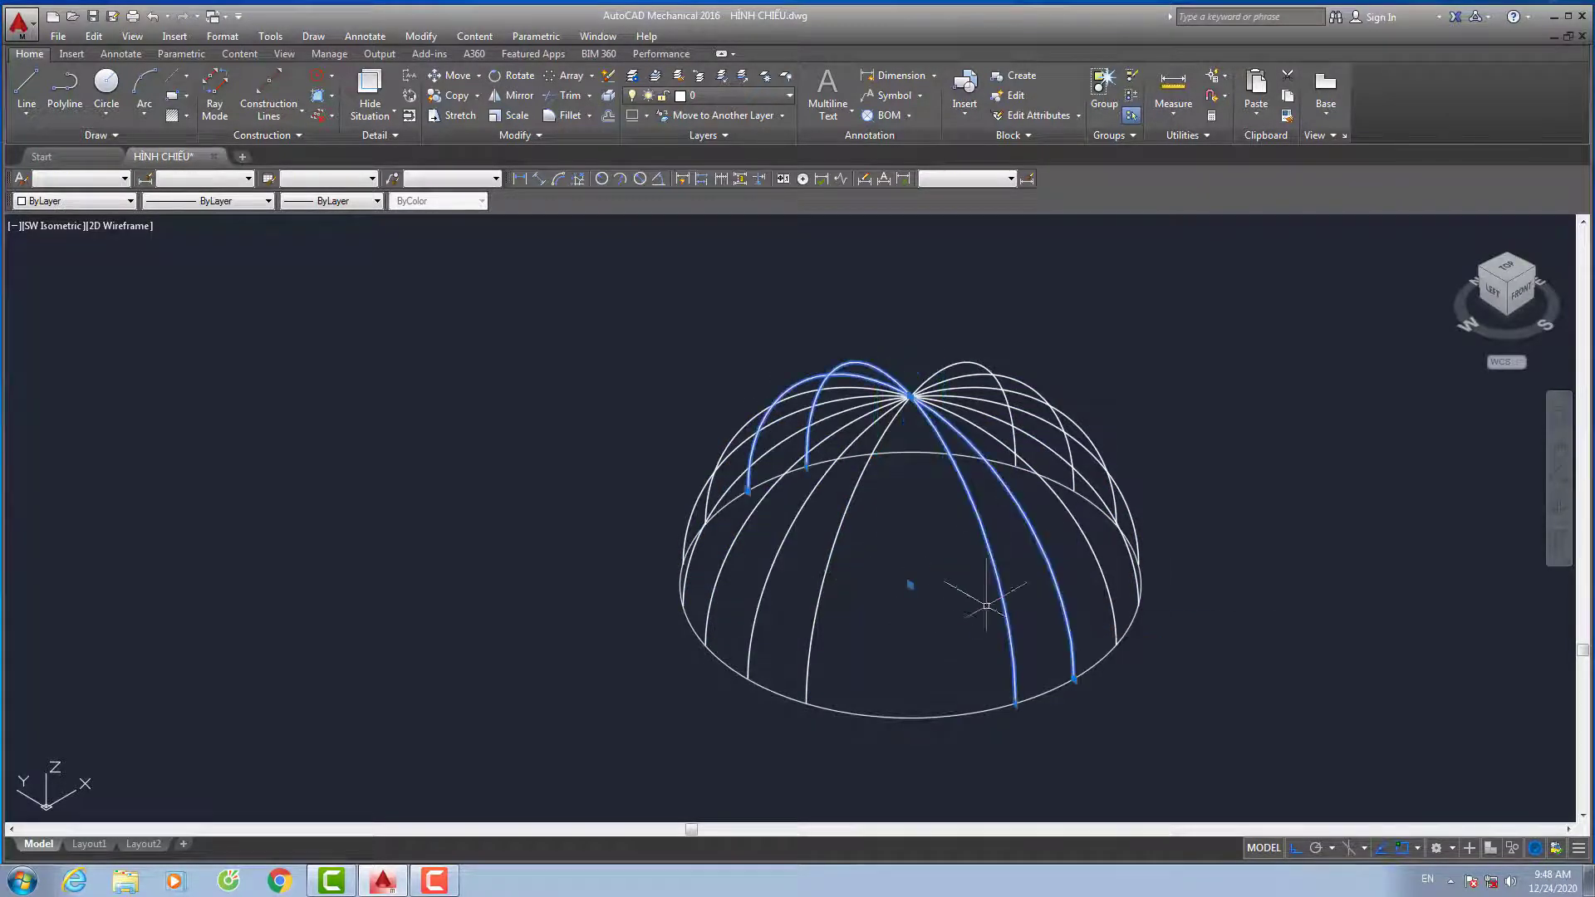
pyautogui.press('Delete')
pyautogui.scroll(2, 1010, 413)
pyautogui.click(702, 461)
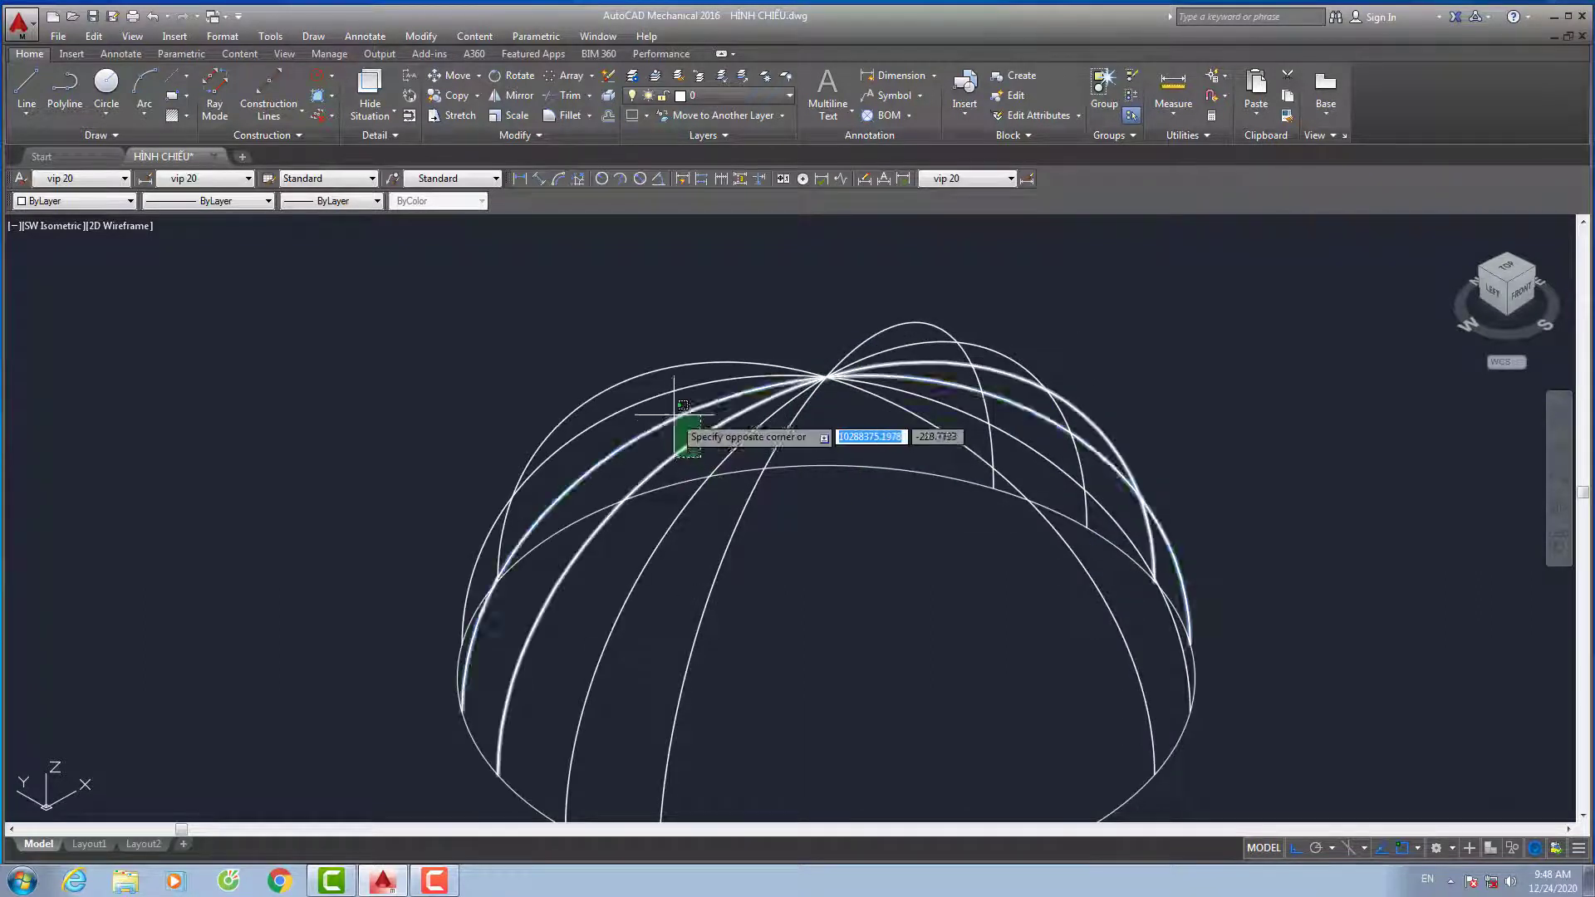
pyautogui.click(665, 416)
pyautogui.press('Delete')
pyautogui.click(625, 339)
pyautogui.press('Delete')
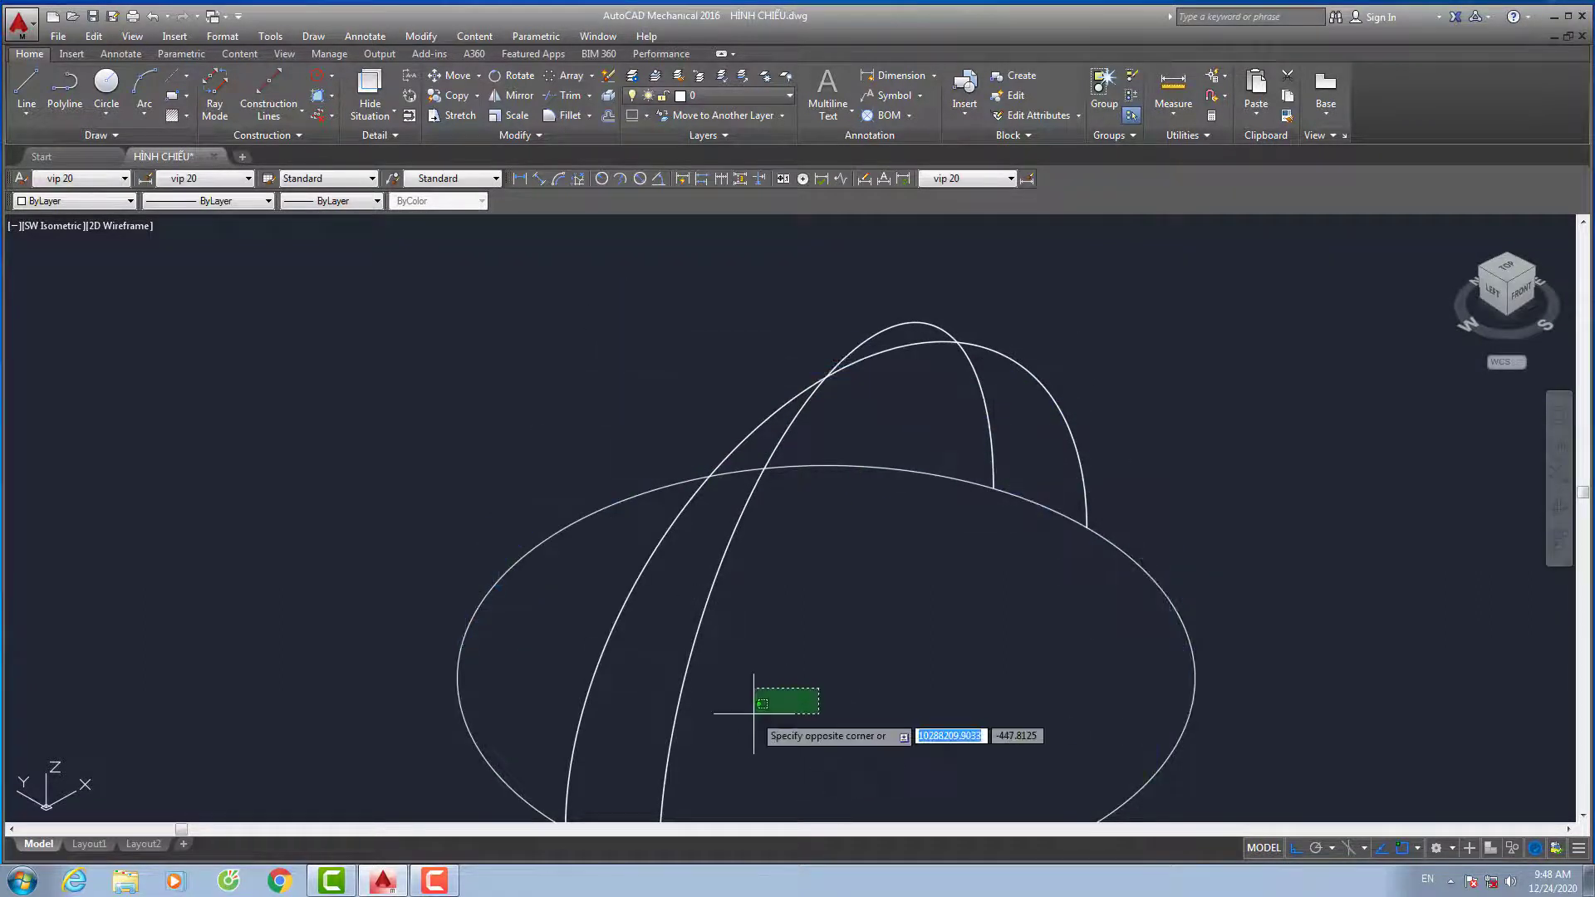
pyautogui.click(754, 712)
pyautogui.moveTo(761, 663); pyautogui.dragTo(781, 563, button='middle')
pyautogui.write('c')
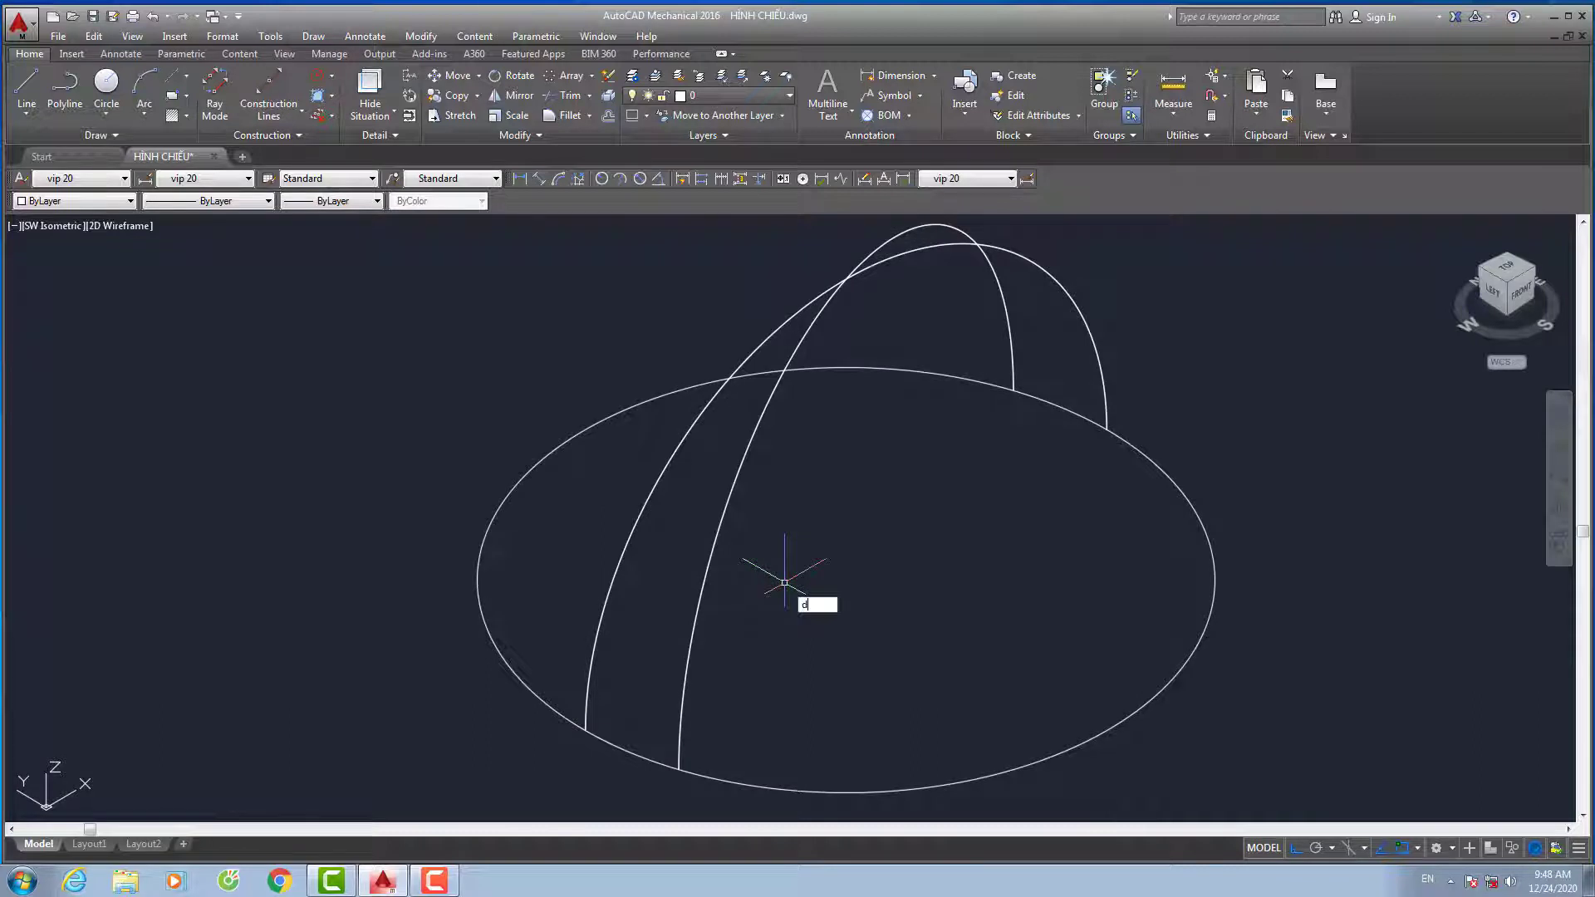
# Divide both arcs into 20 equal parts and set the visual style to Conceptual
pyautogui.write('iv')
pyautogui.press('Return')
pyautogui.click(714, 542)
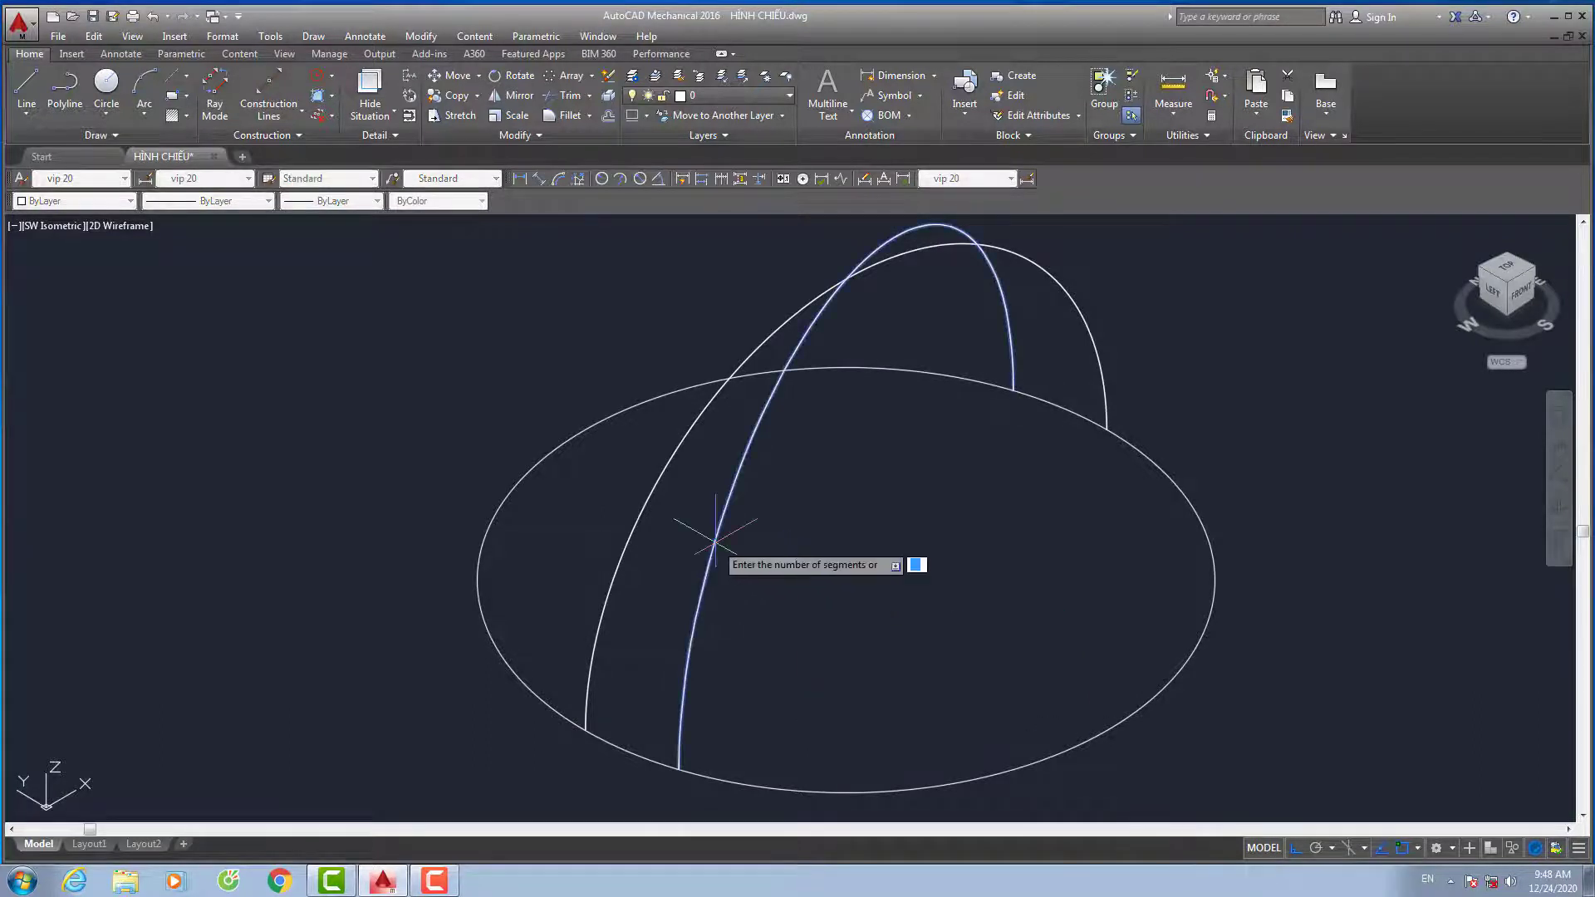
pyautogui.write('20')
pyautogui.press('Return')
pyautogui.click(642, 516)
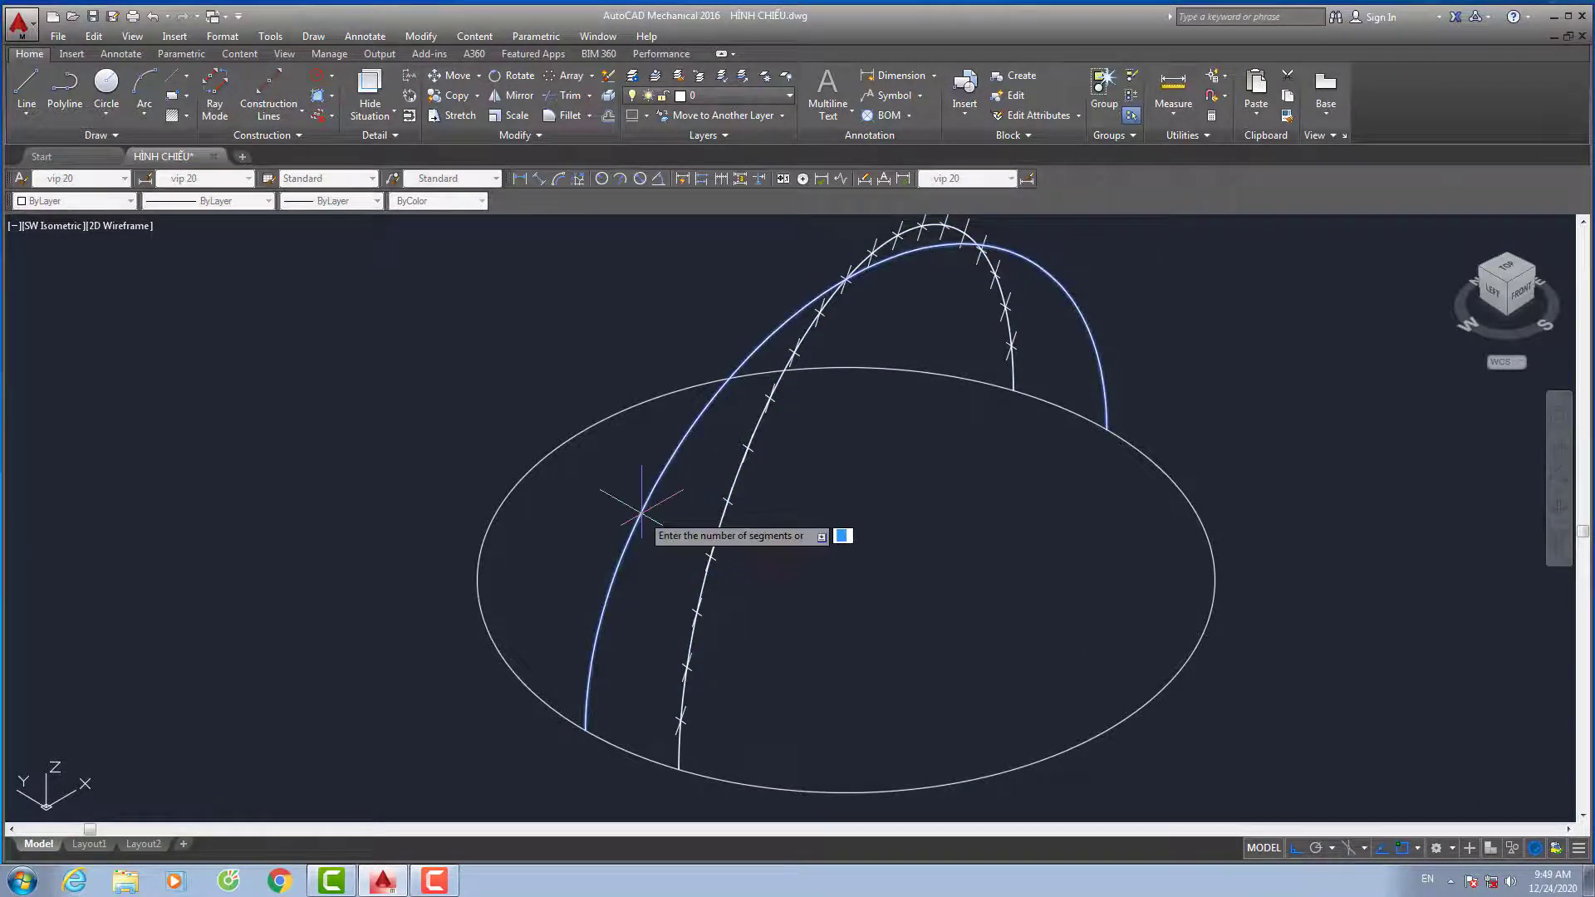
pyautogui.write('20')
pyautogui.press('Return')
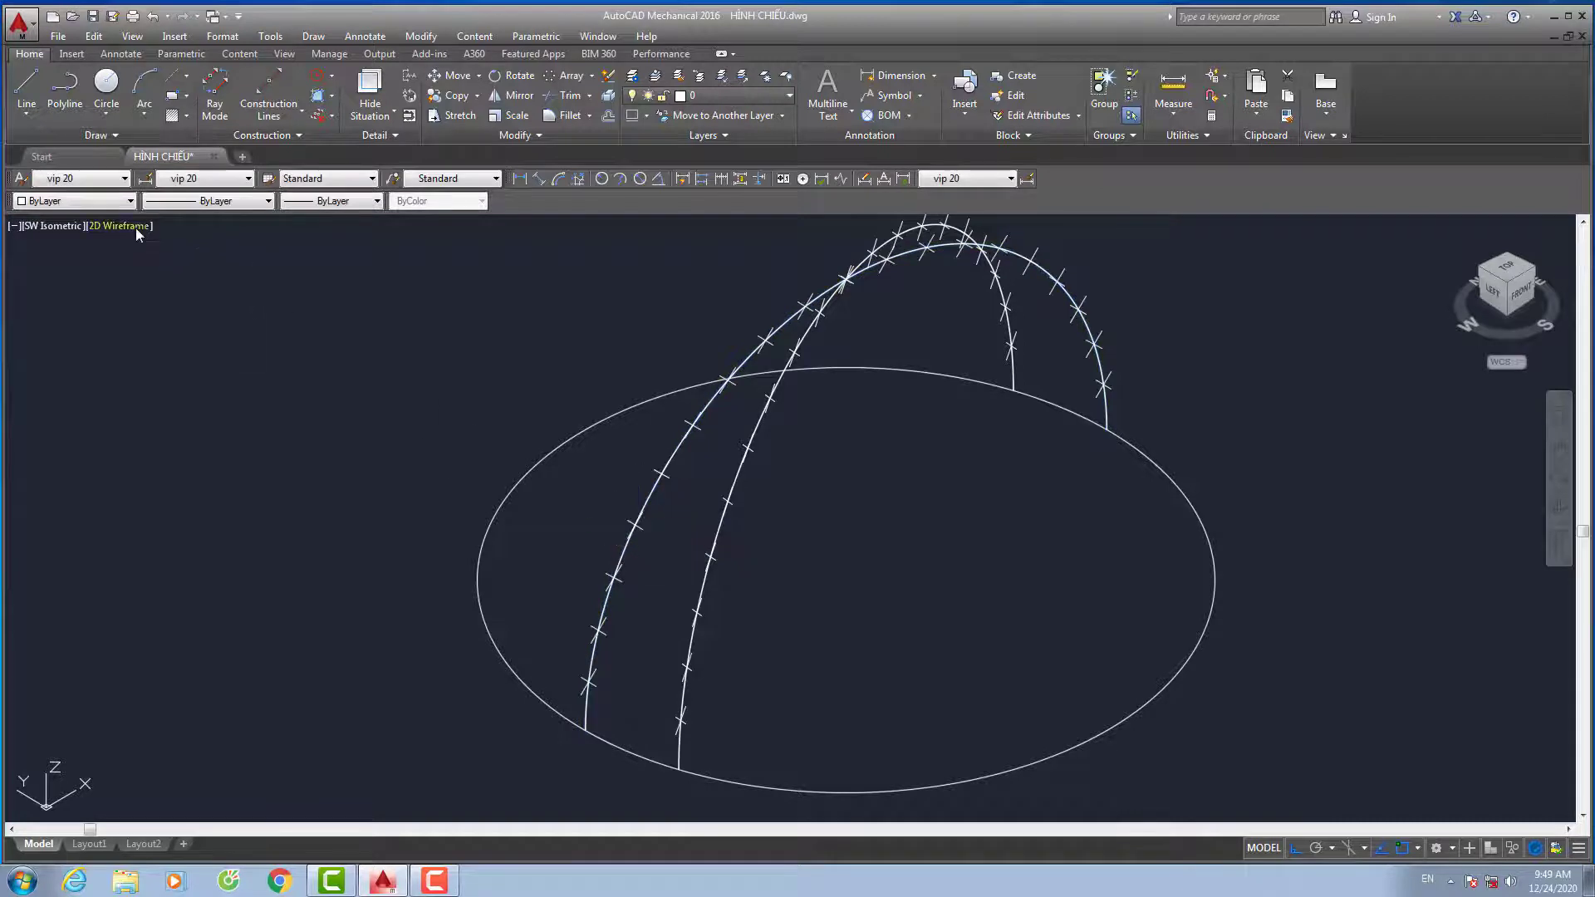
pyautogui.click(139, 233)
pyautogui.click(181, 285)
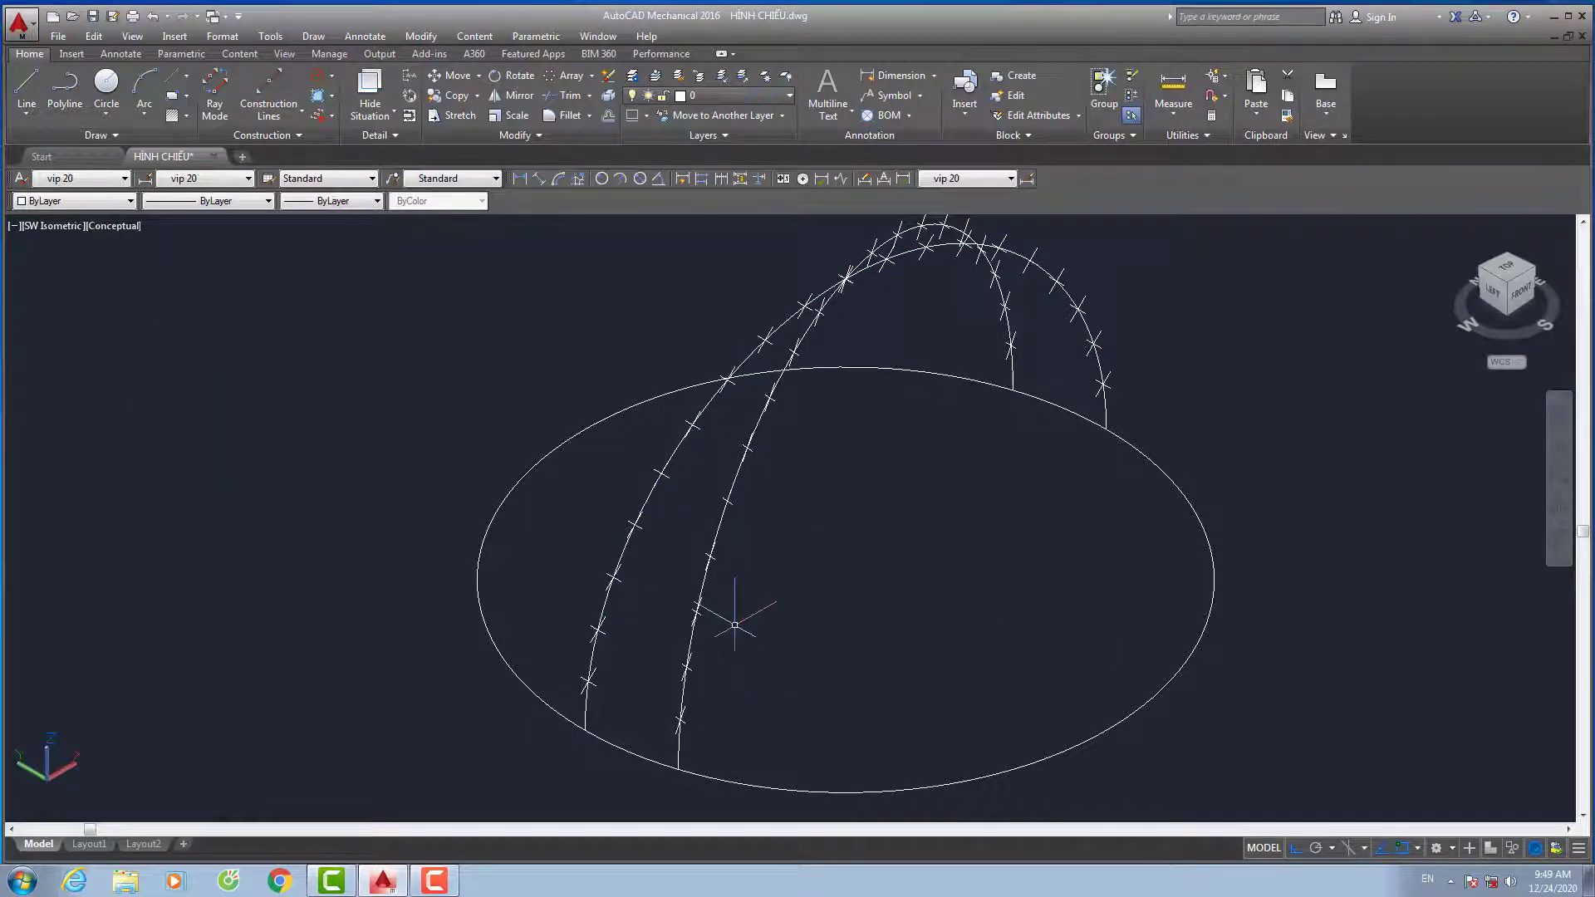
# Draw the first 3D face across the strip's base, snapping to the arc division nodes
pyautogui.write('3DFACE')
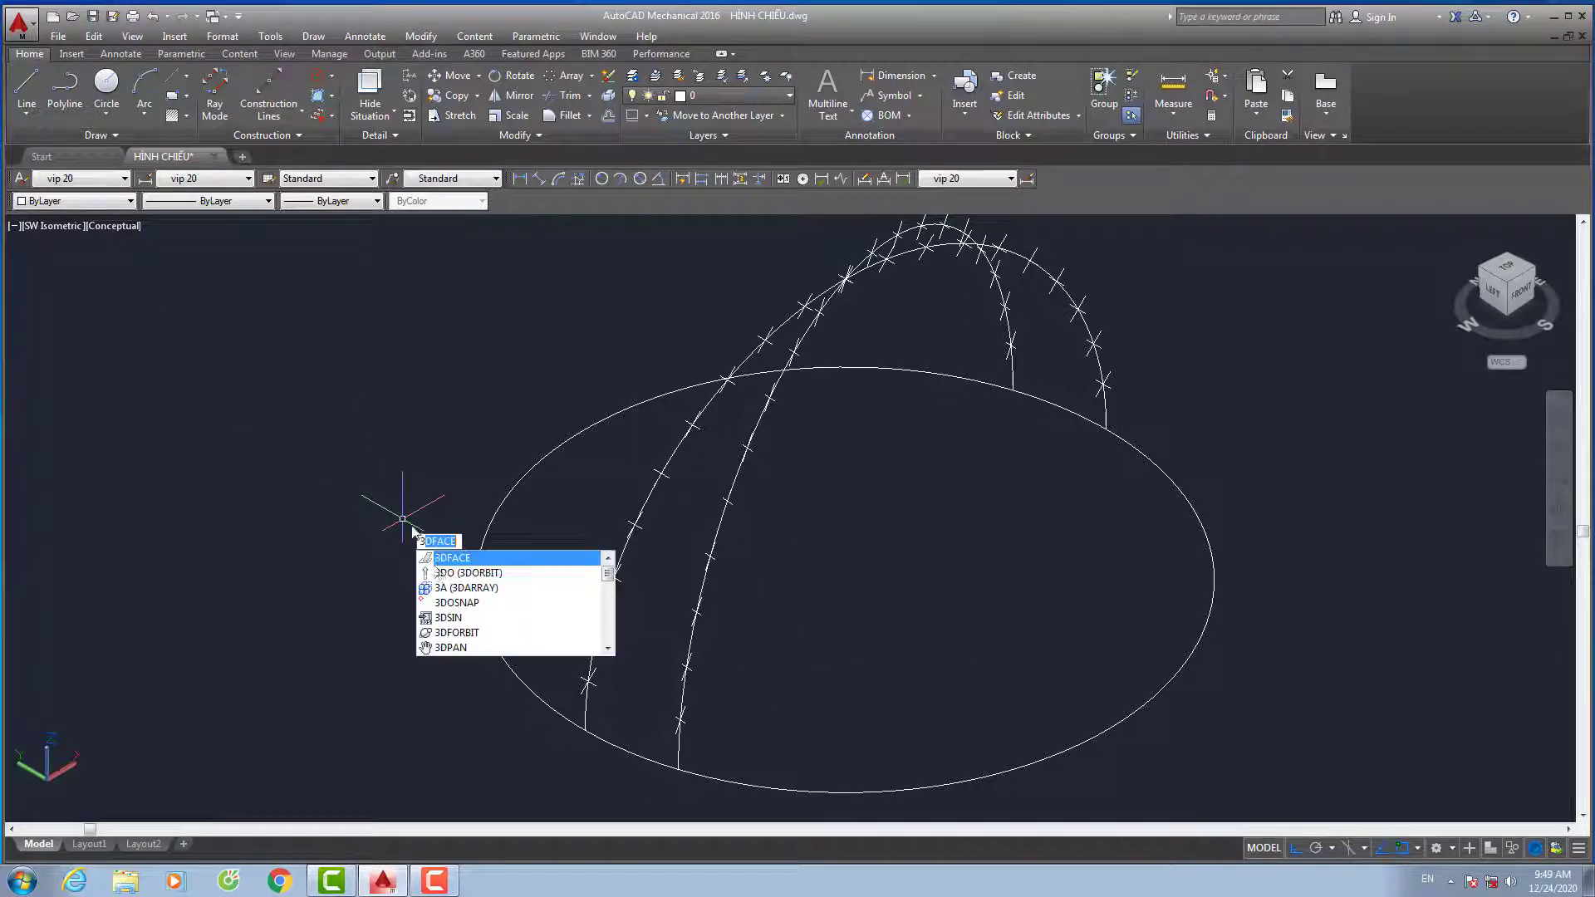
pyautogui.click(453, 557)
pyautogui.click(585, 730)
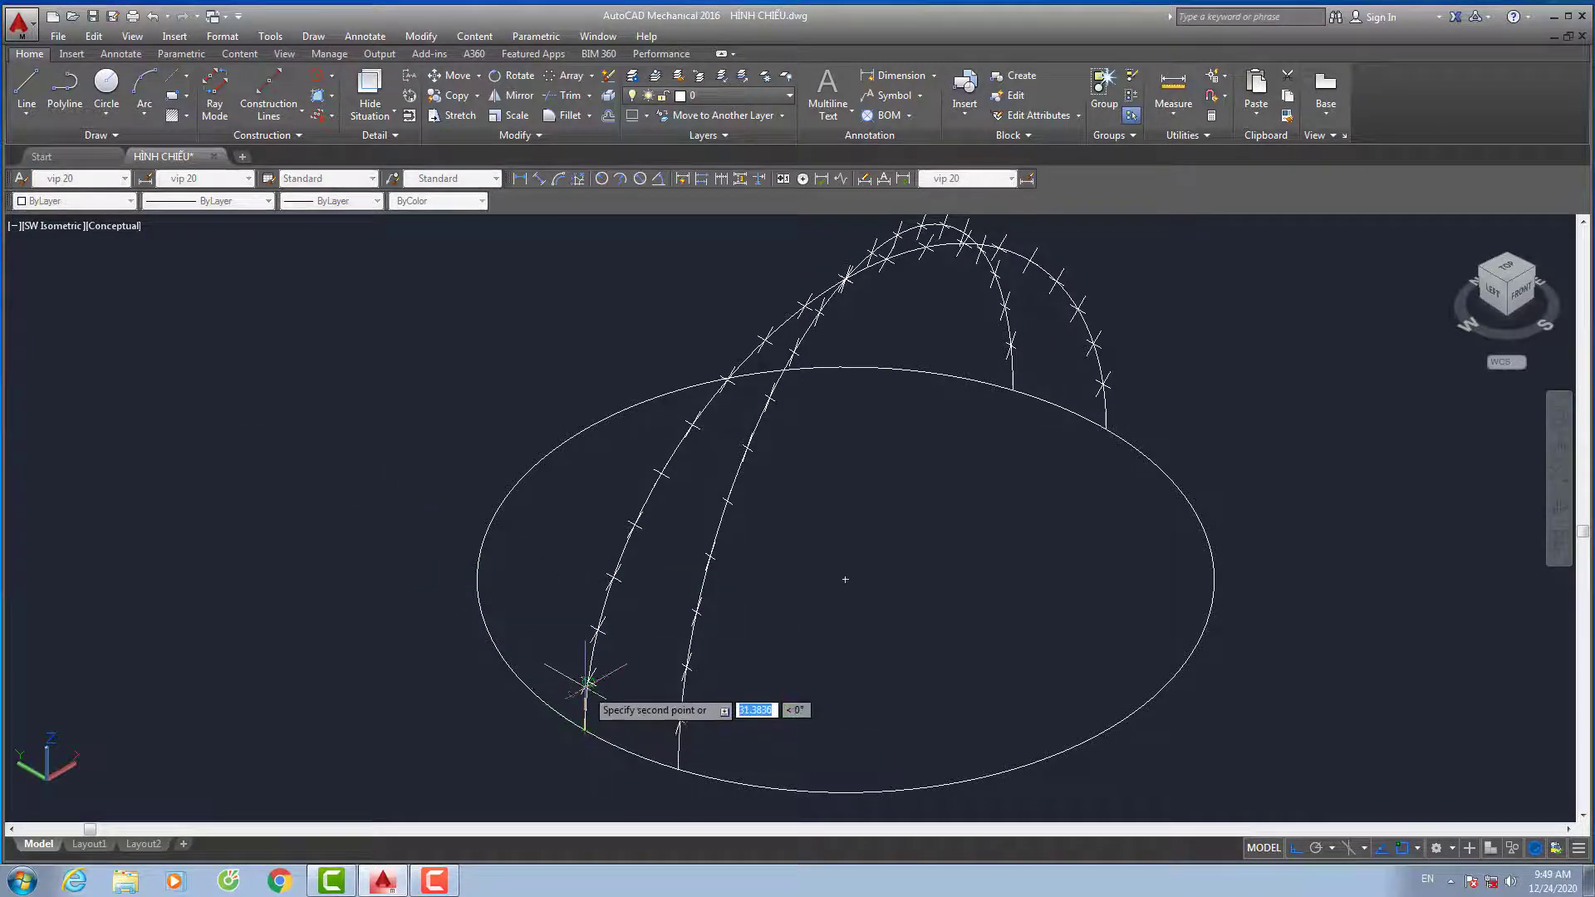
pyautogui.click(588, 683)
pyautogui.click(679, 720)
pyautogui.click(680, 769)
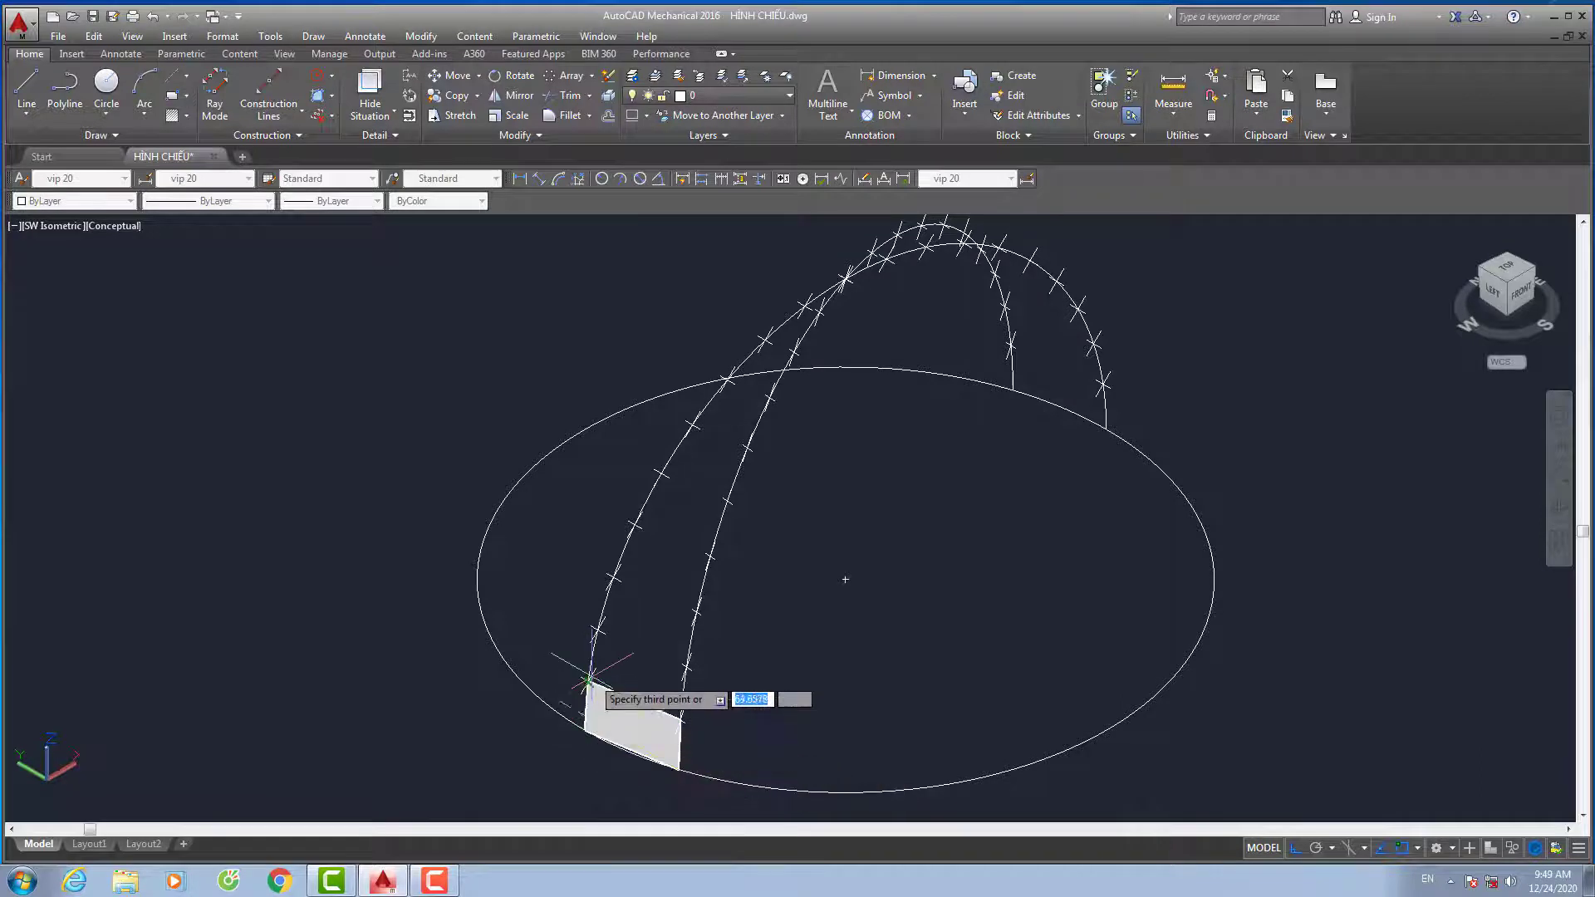
pyautogui.press('Return')
pyautogui.press('Return')
# Add a second 3D face above the first between the two arcs
pyautogui.click(588, 683)
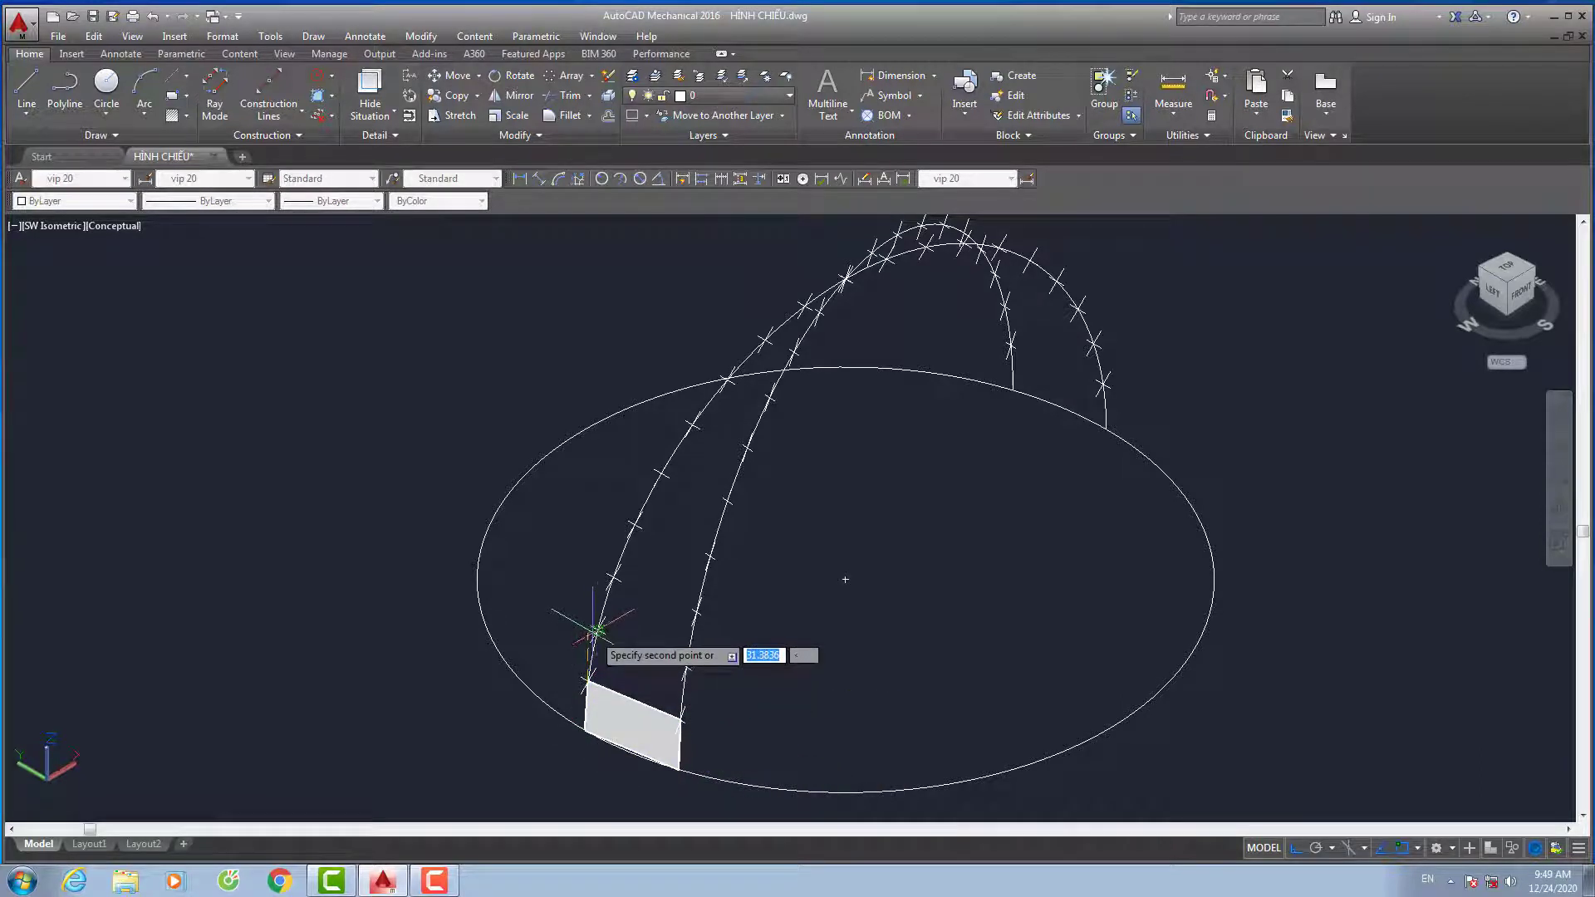
pyautogui.click(686, 665)
pyautogui.click(613, 579)
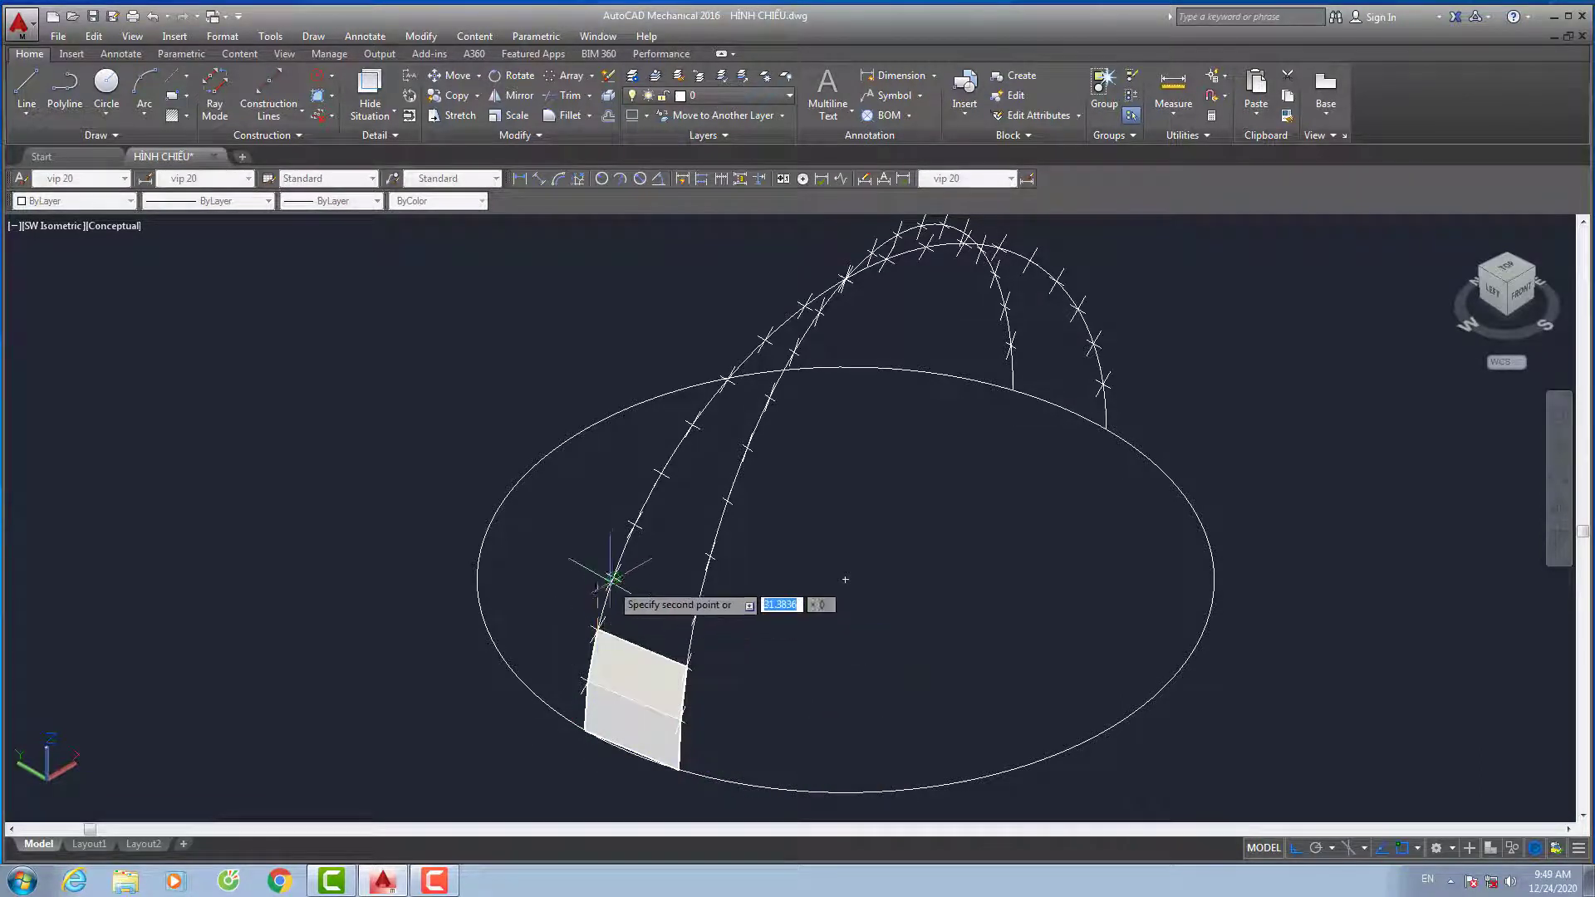
pyautogui.click(695, 613)
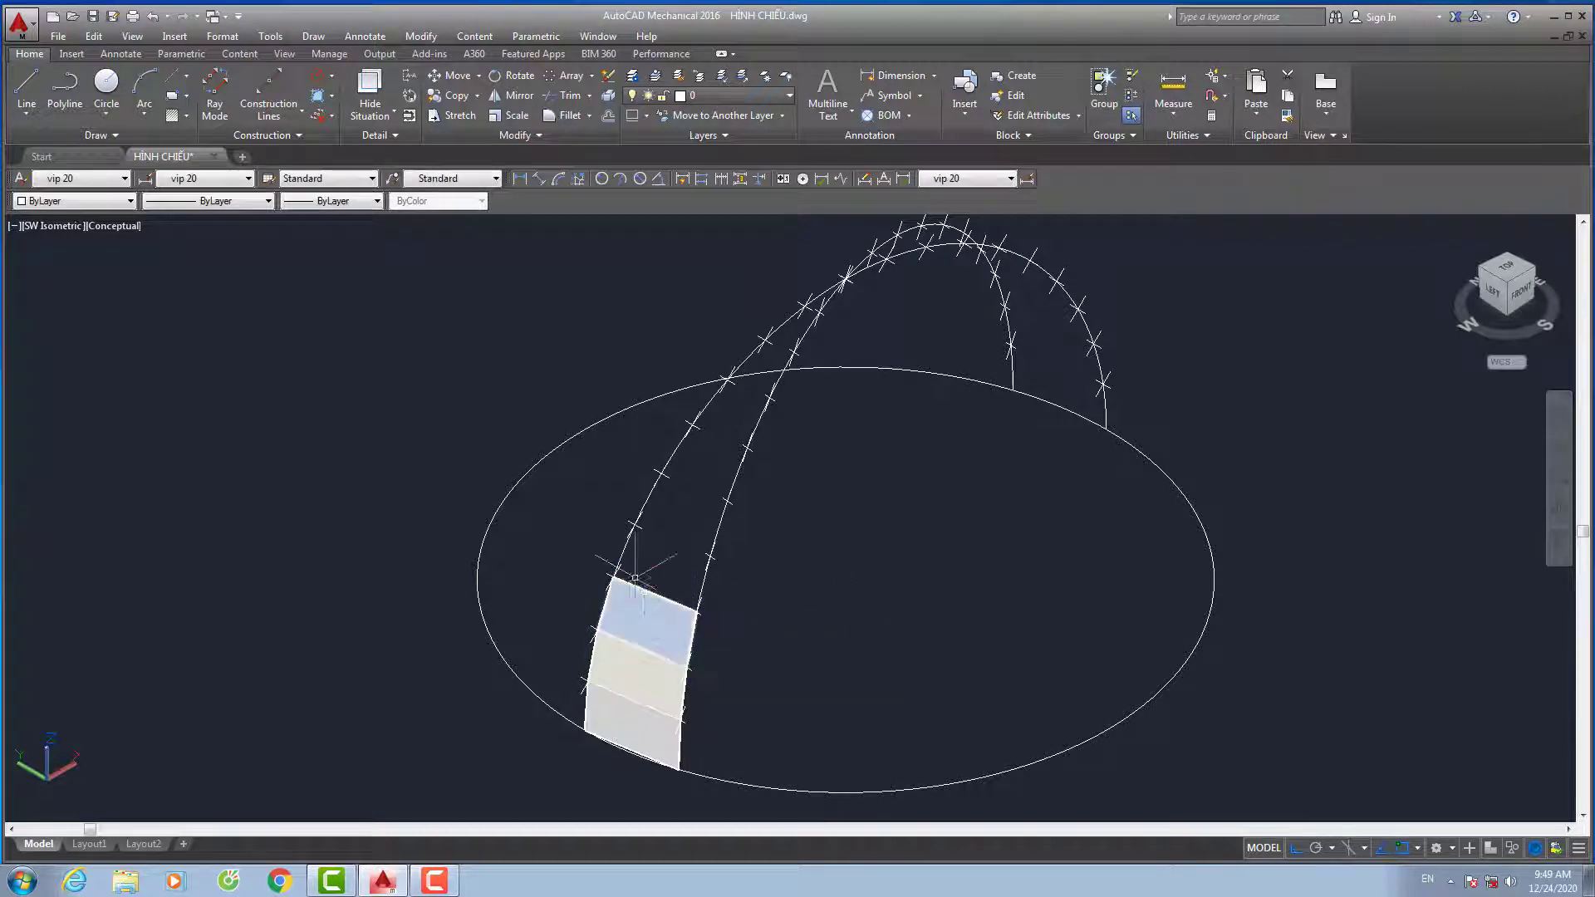
pyautogui.press('Return')
pyautogui.press('Return')
pyautogui.click(614, 577)
pyautogui.click(710, 555)
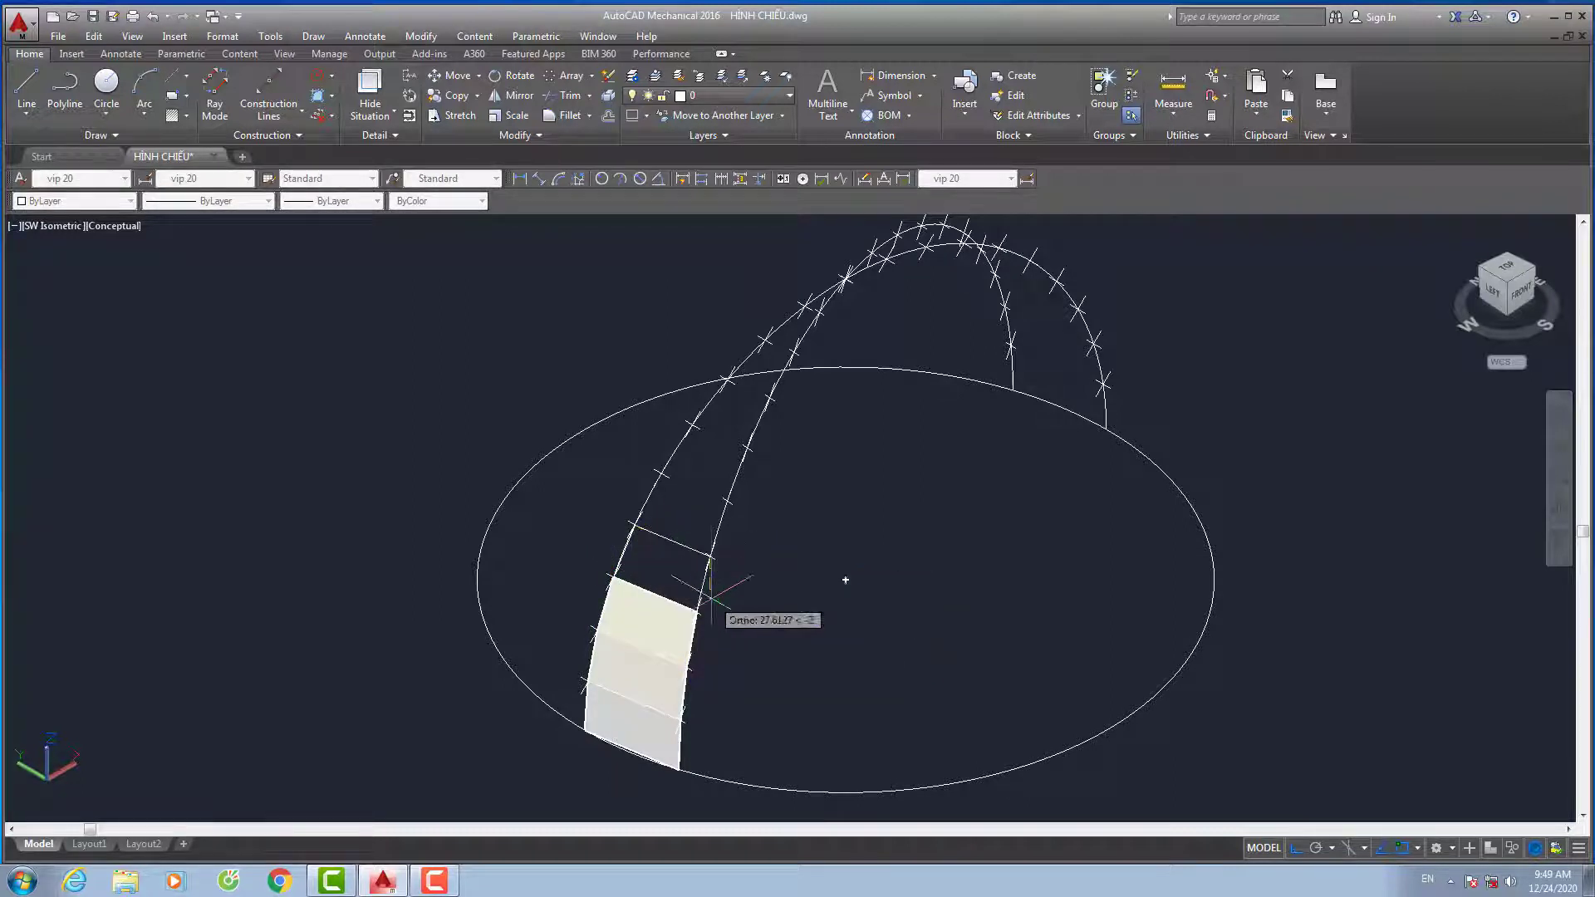
pyautogui.press('Escape')
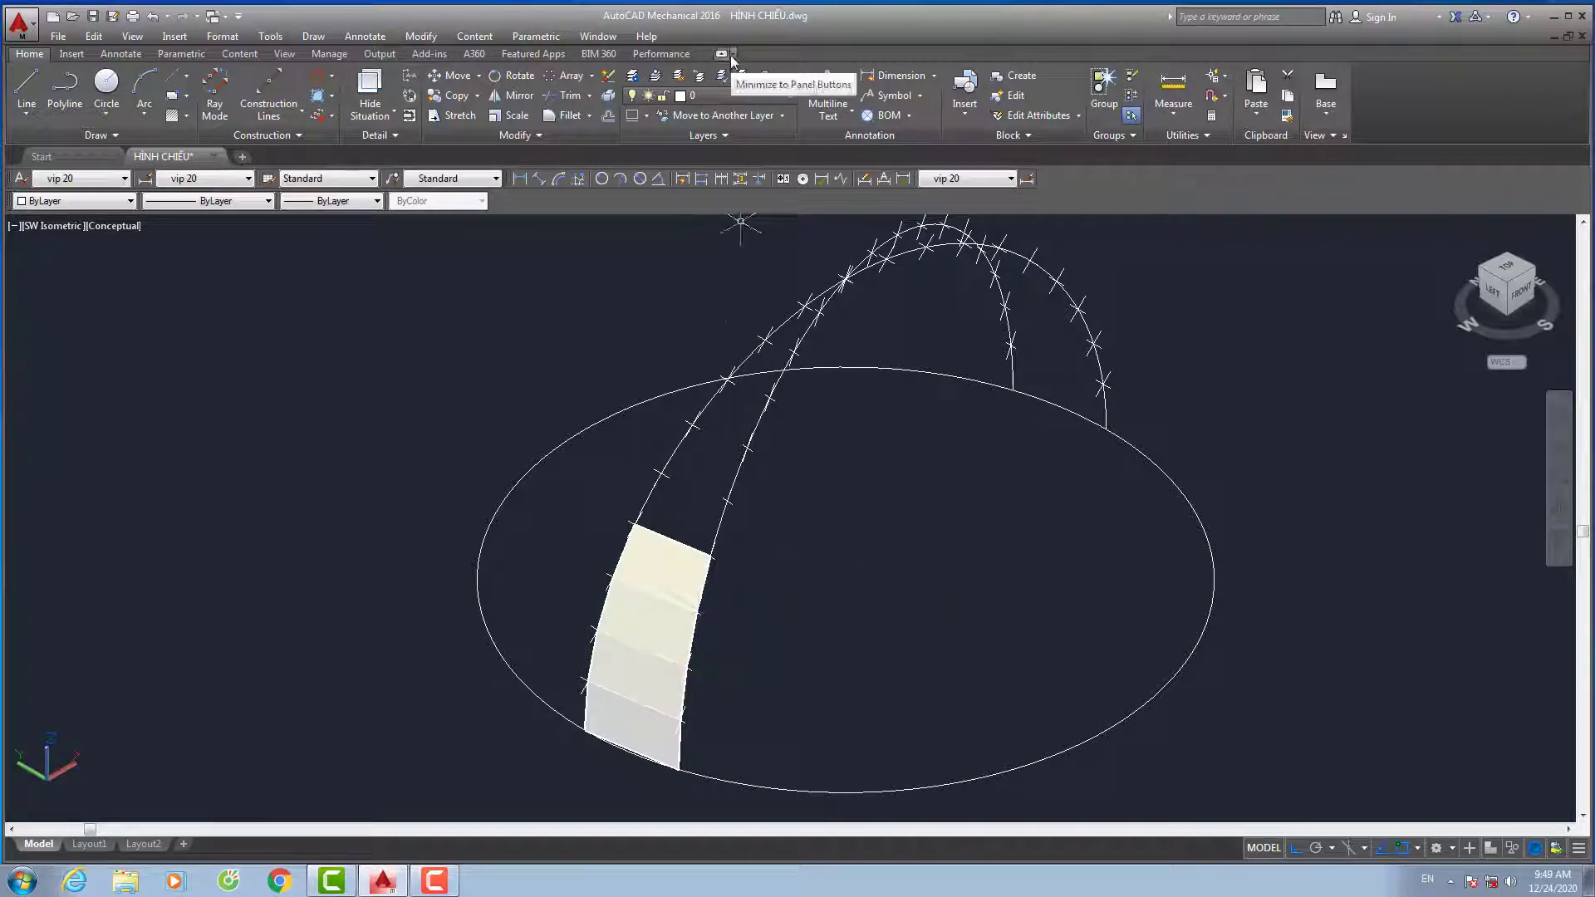
# Continue adding 3D faces higher up the strip toward the apex
pyautogui.press('Return')
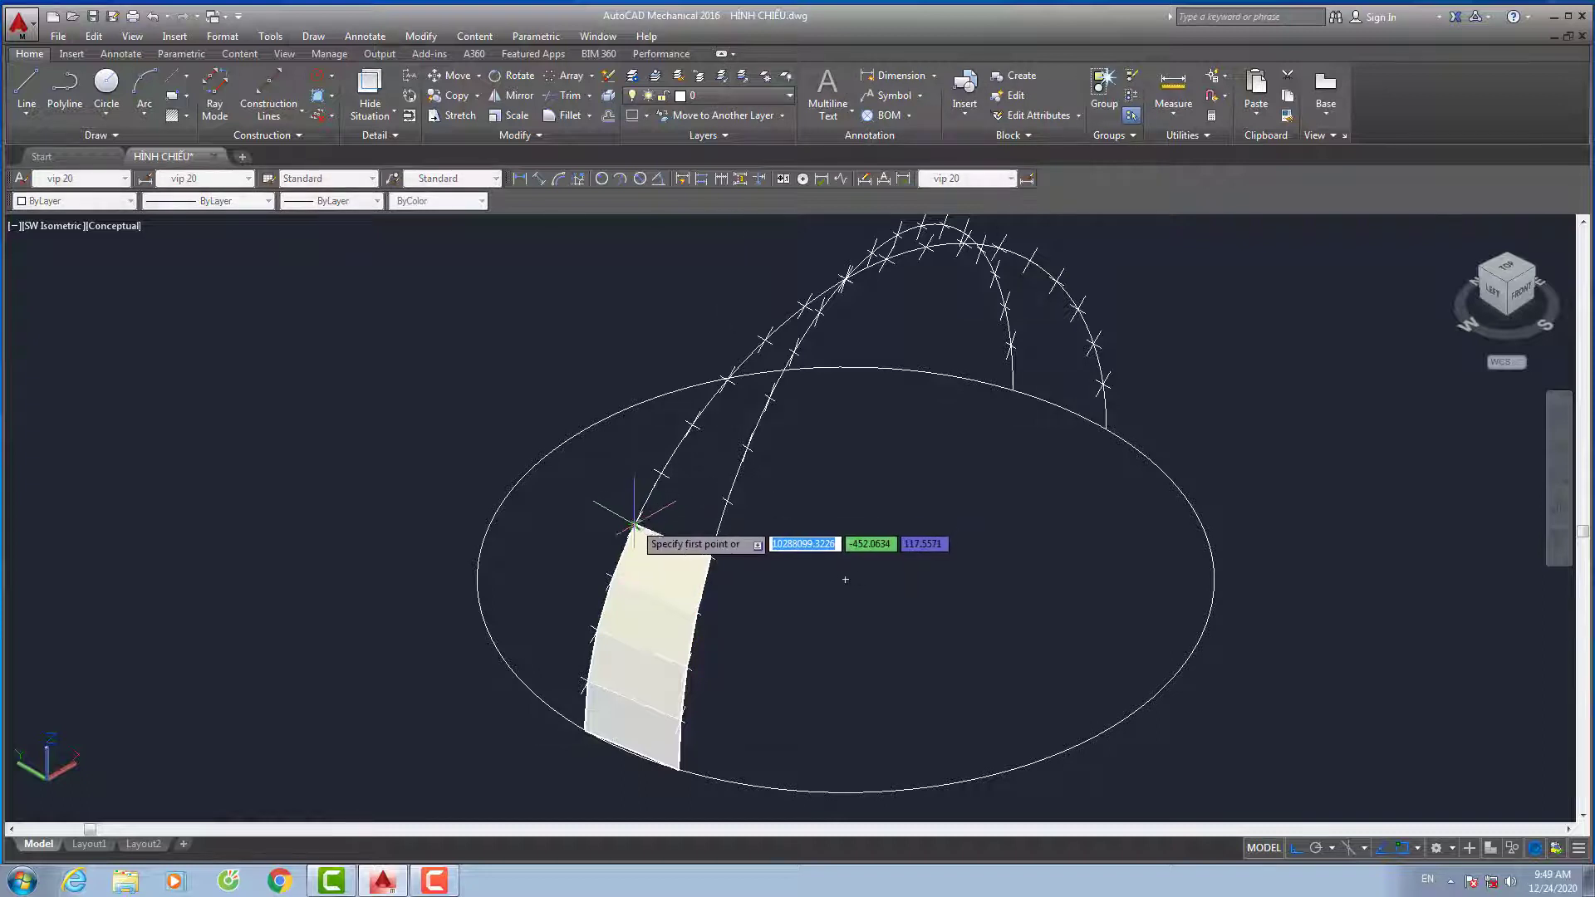
pyautogui.click(634, 525)
pyautogui.click(728, 498)
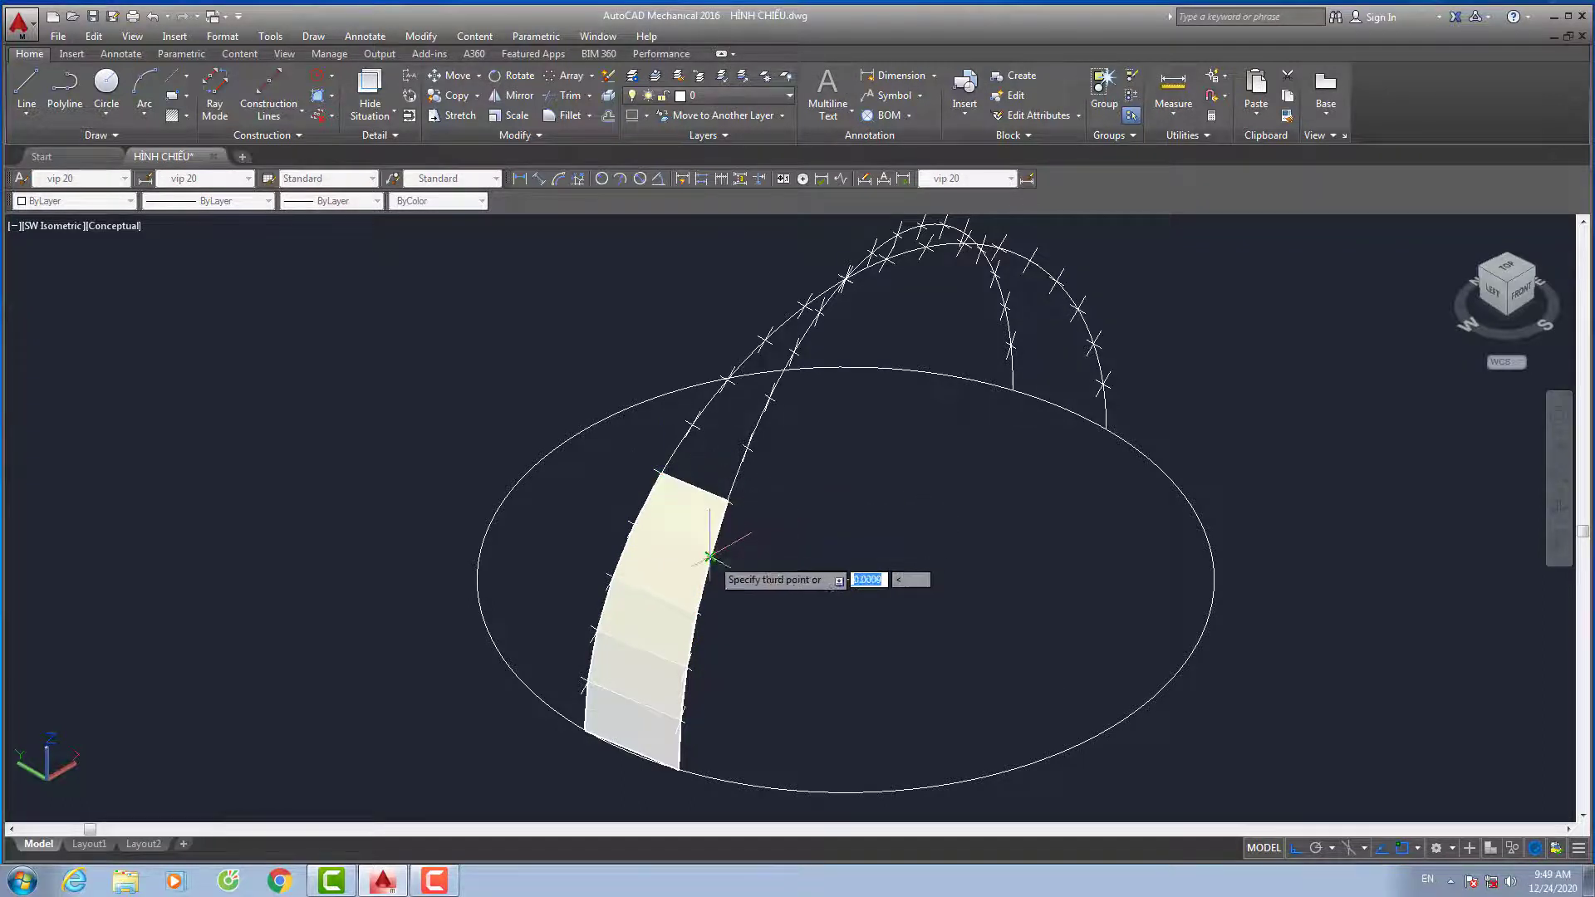
pyautogui.press('Return')
pyautogui.press('Return')
pyautogui.click(660, 474)
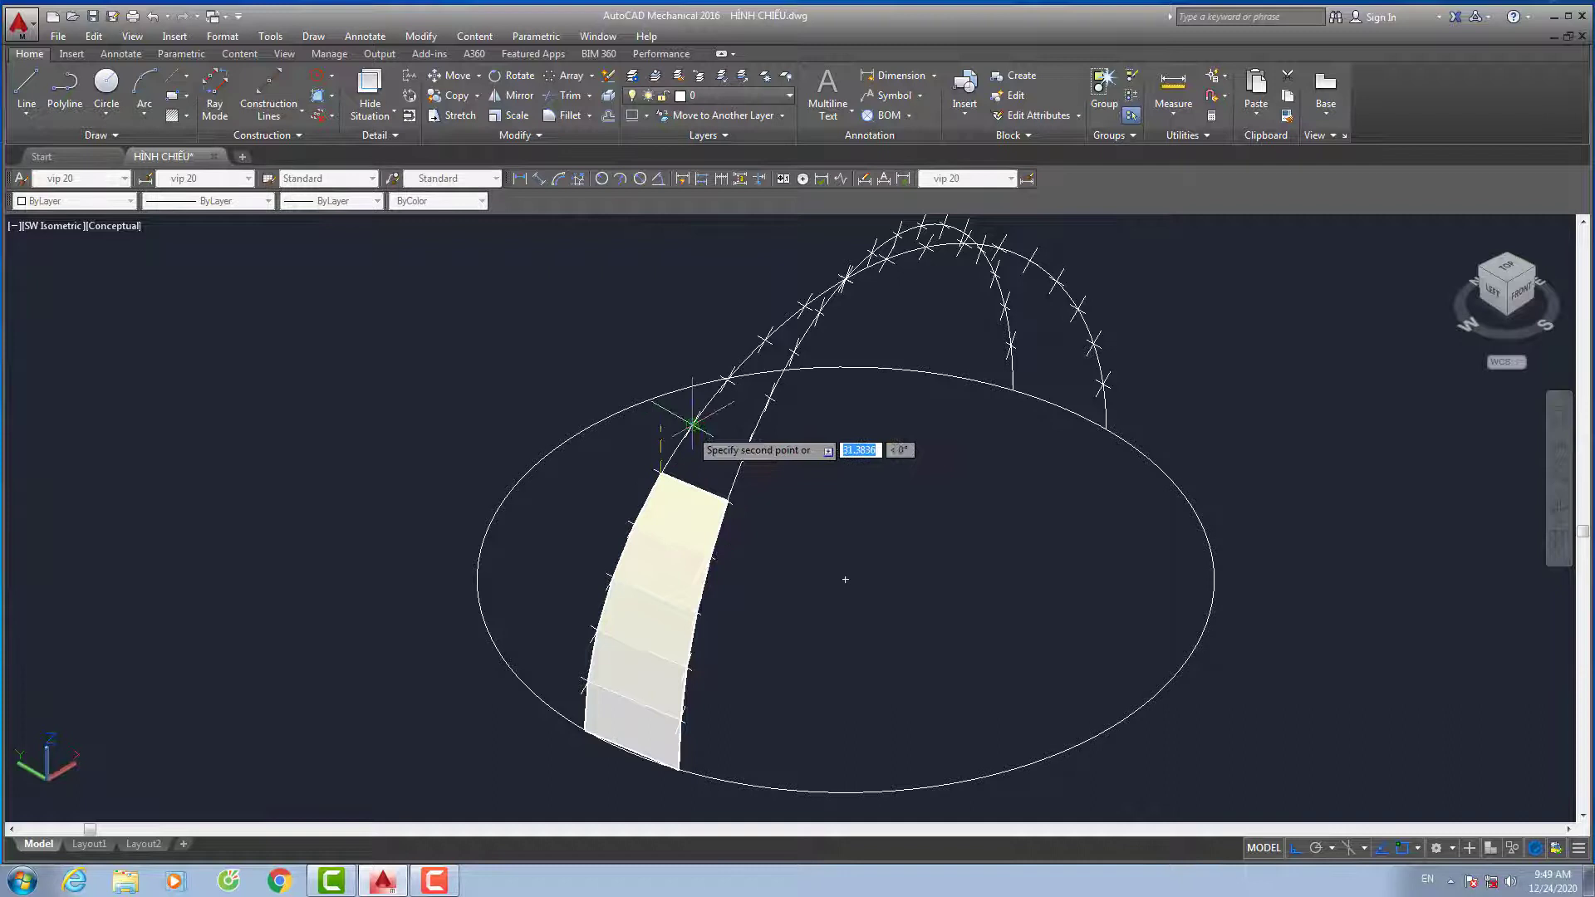
pyautogui.click(742, 447)
pyautogui.click(692, 425)
pyautogui.press('Return')
pyautogui.press('Return')
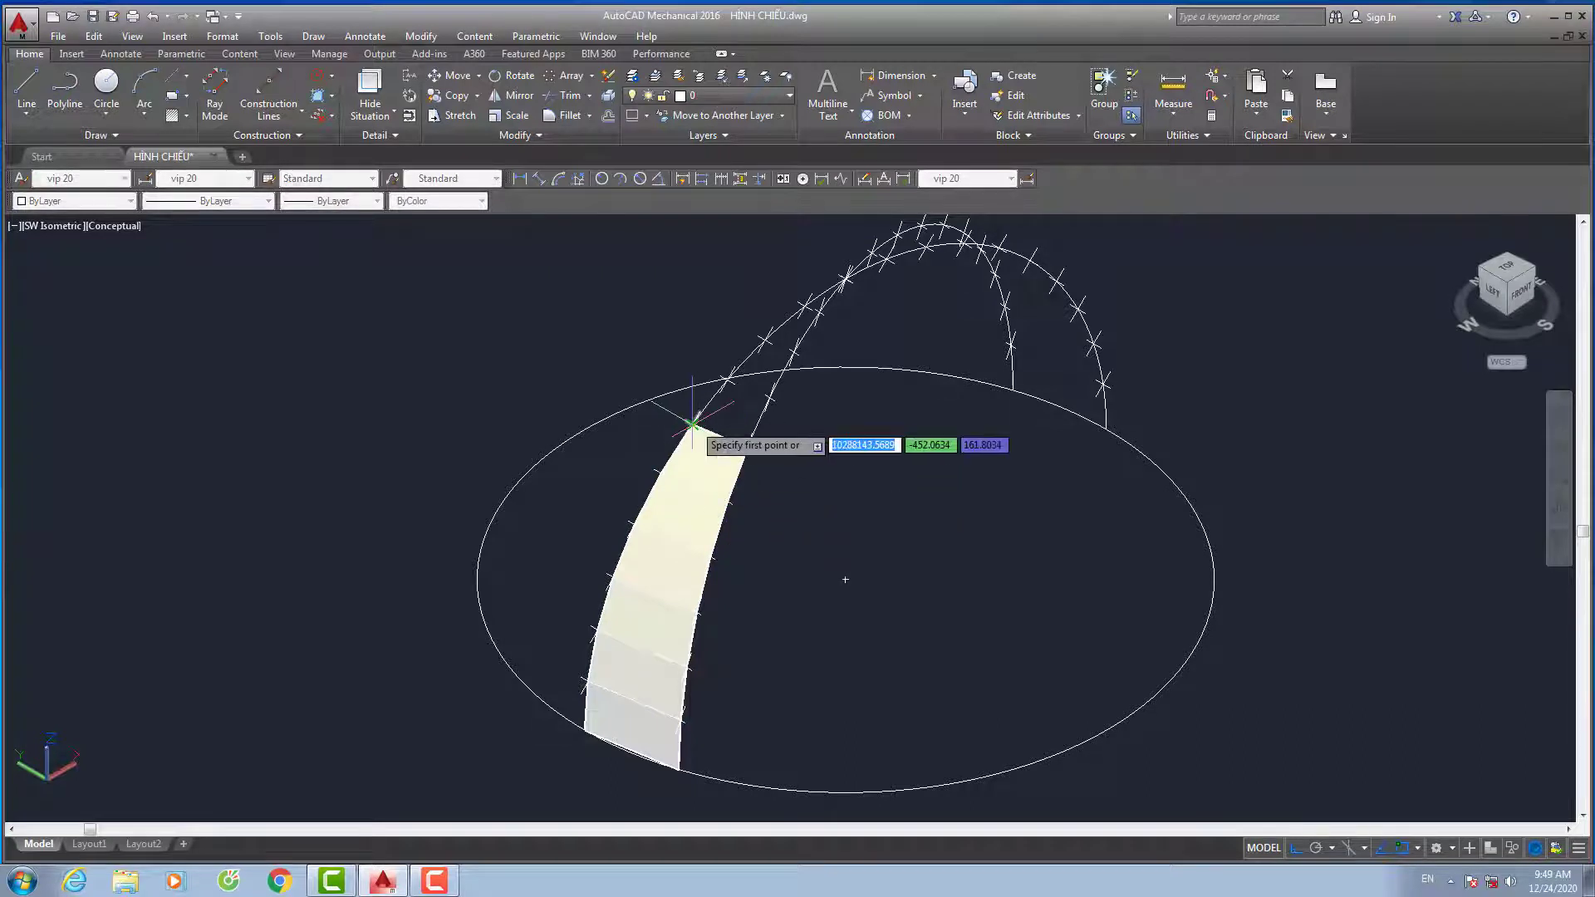
pyautogui.click(692, 425)
# Extend the 3D-face strip with panels up to the next upper divisions
pyautogui.scroll(5, 727, 380)
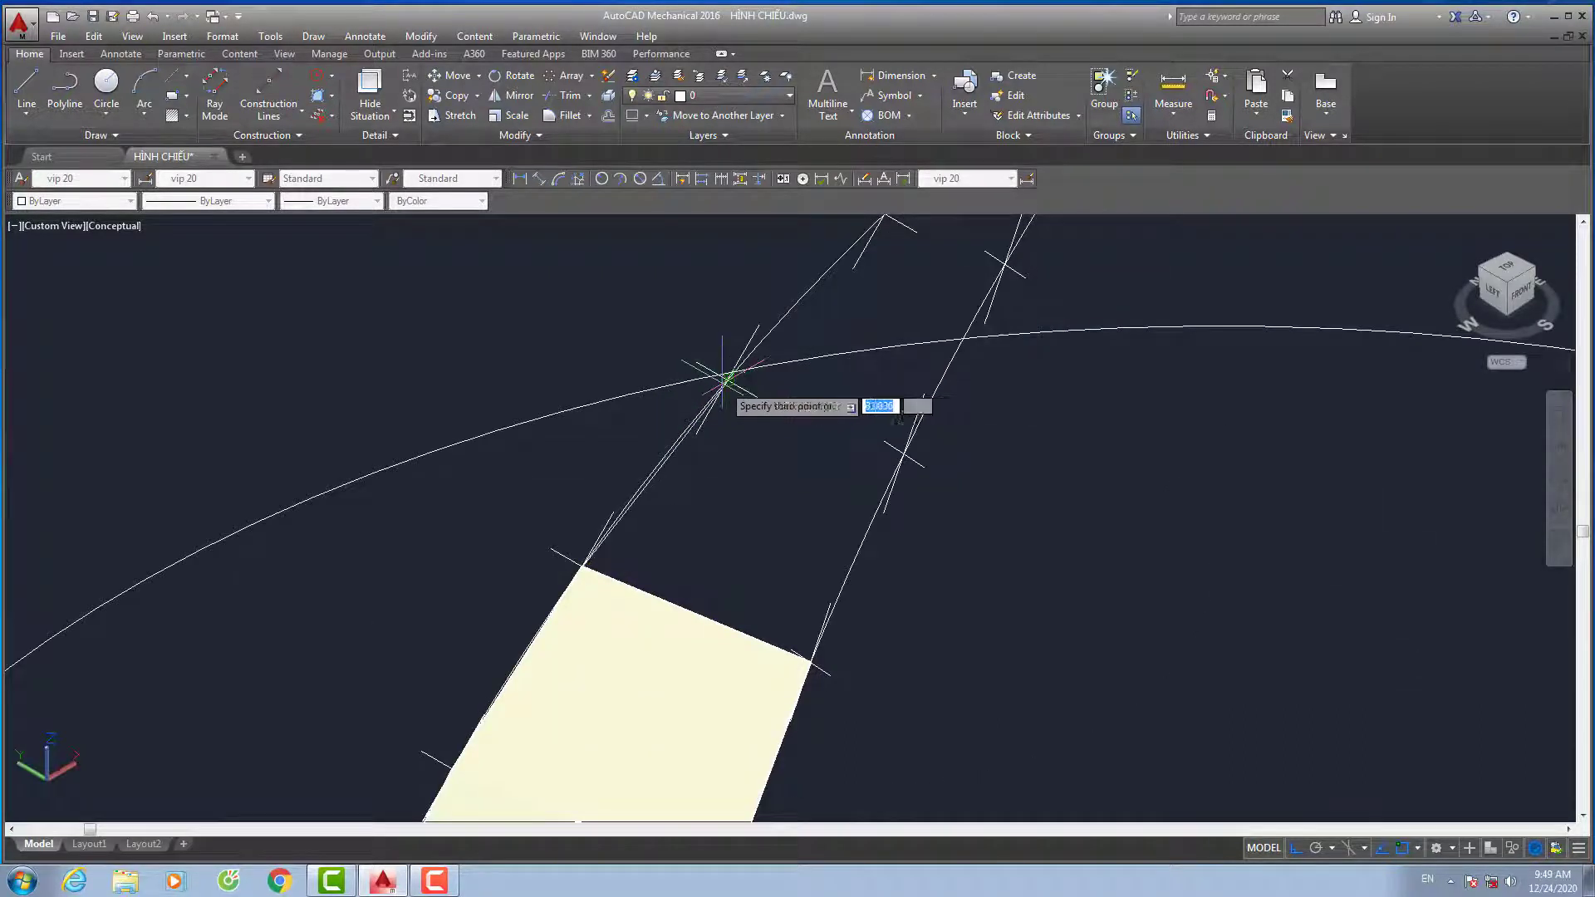
pyautogui.click(906, 454)
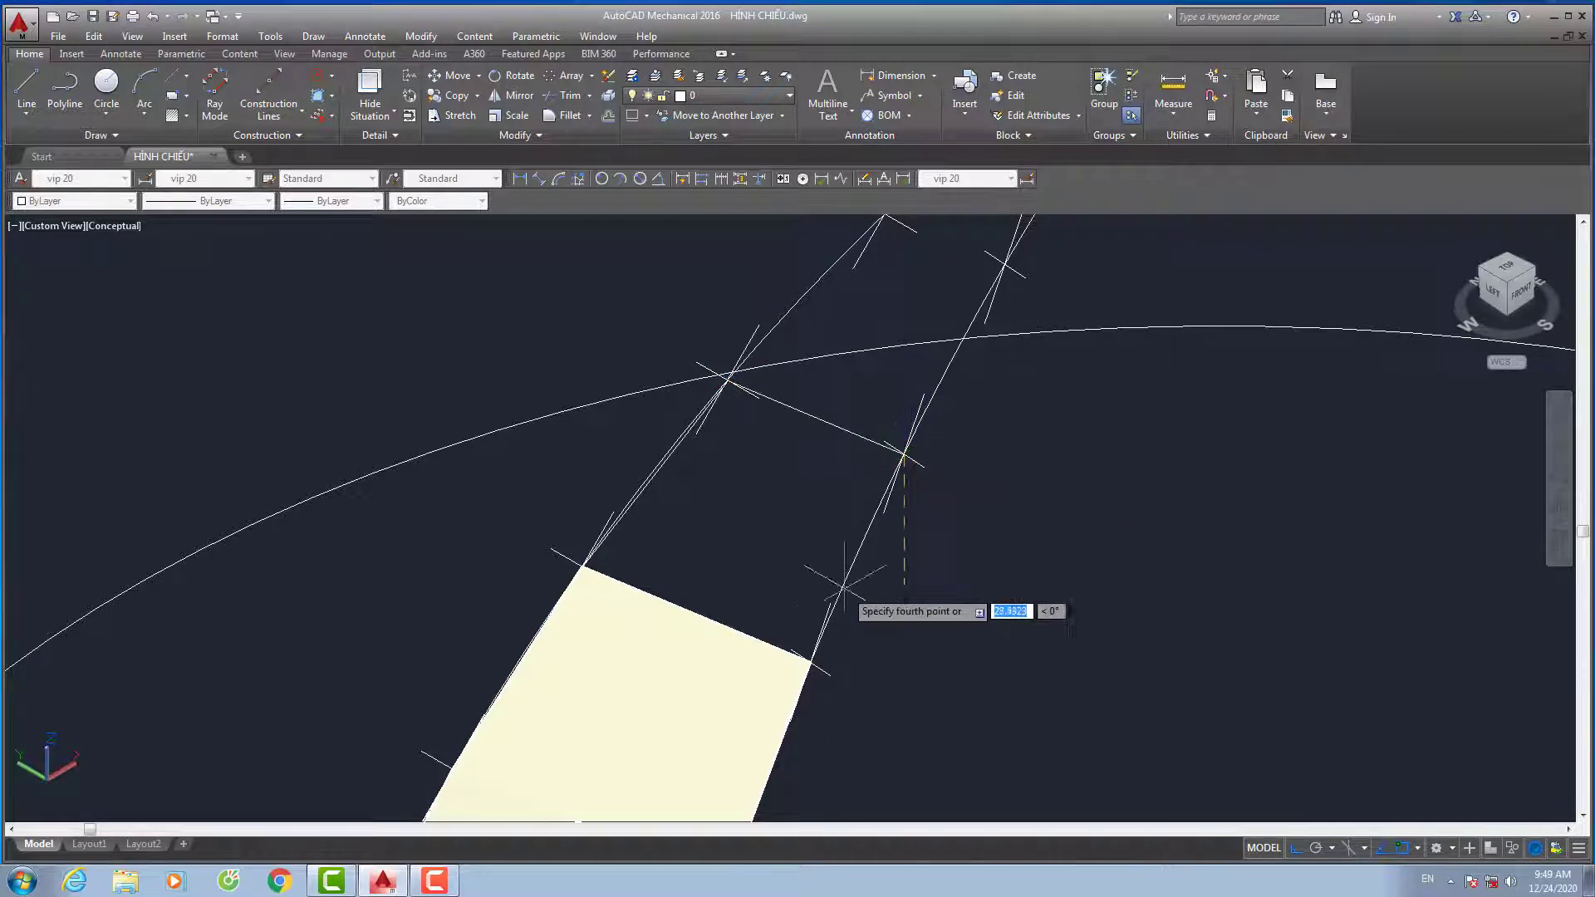
pyautogui.click(810, 661)
pyautogui.press('Return')
pyautogui.scroll(-2, 771, 407)
pyautogui.scroll(-2, 771, 407)
pyautogui.press('Return')
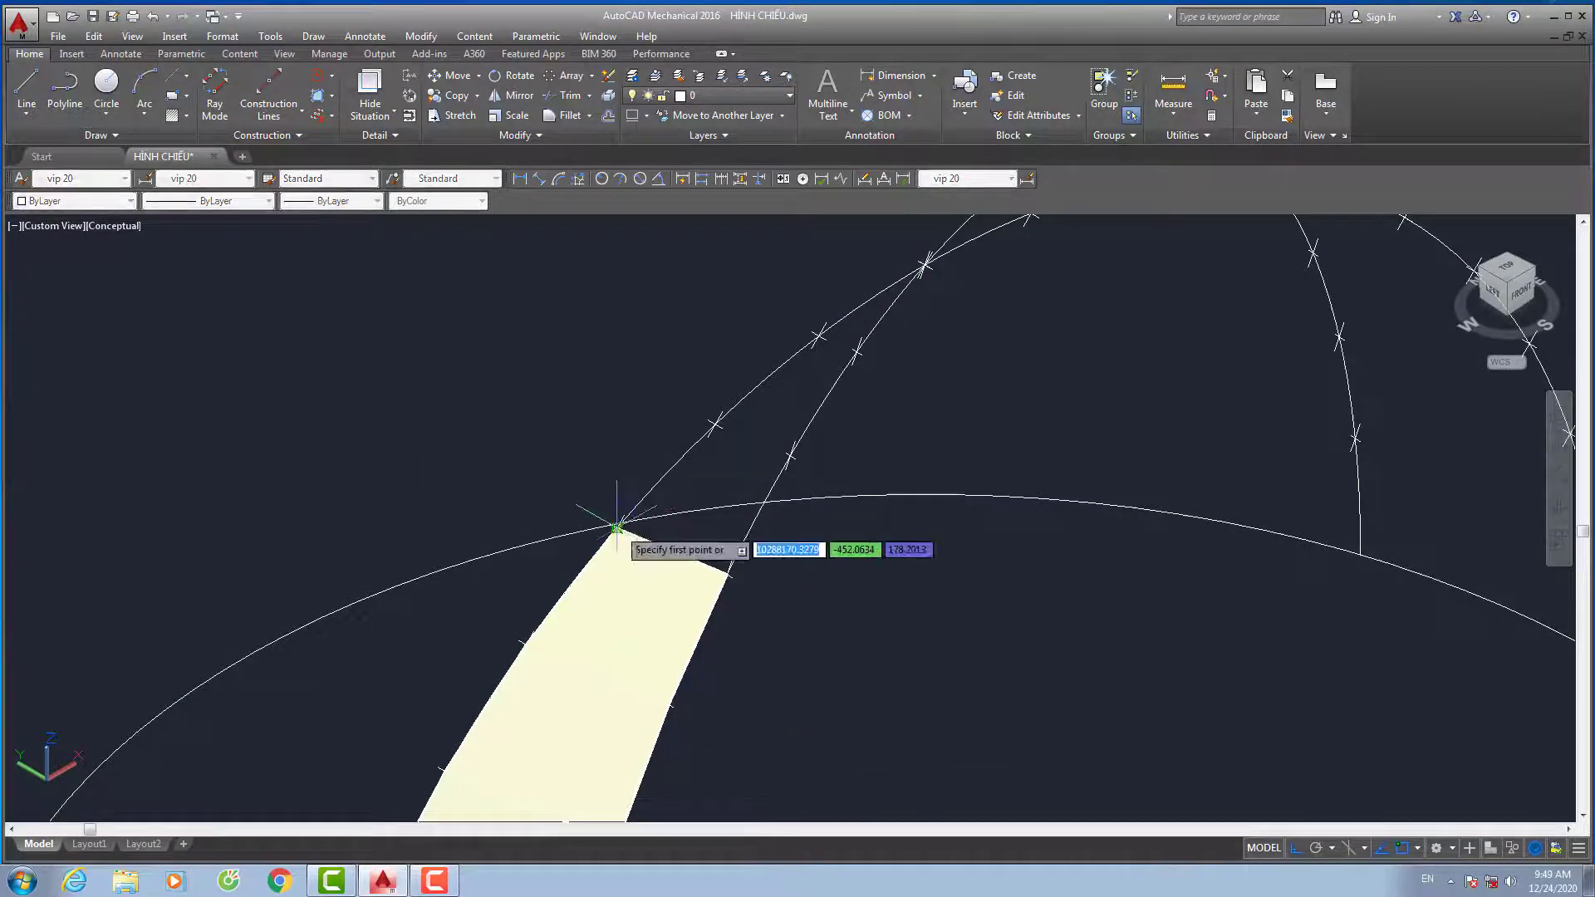
pyautogui.click(791, 456)
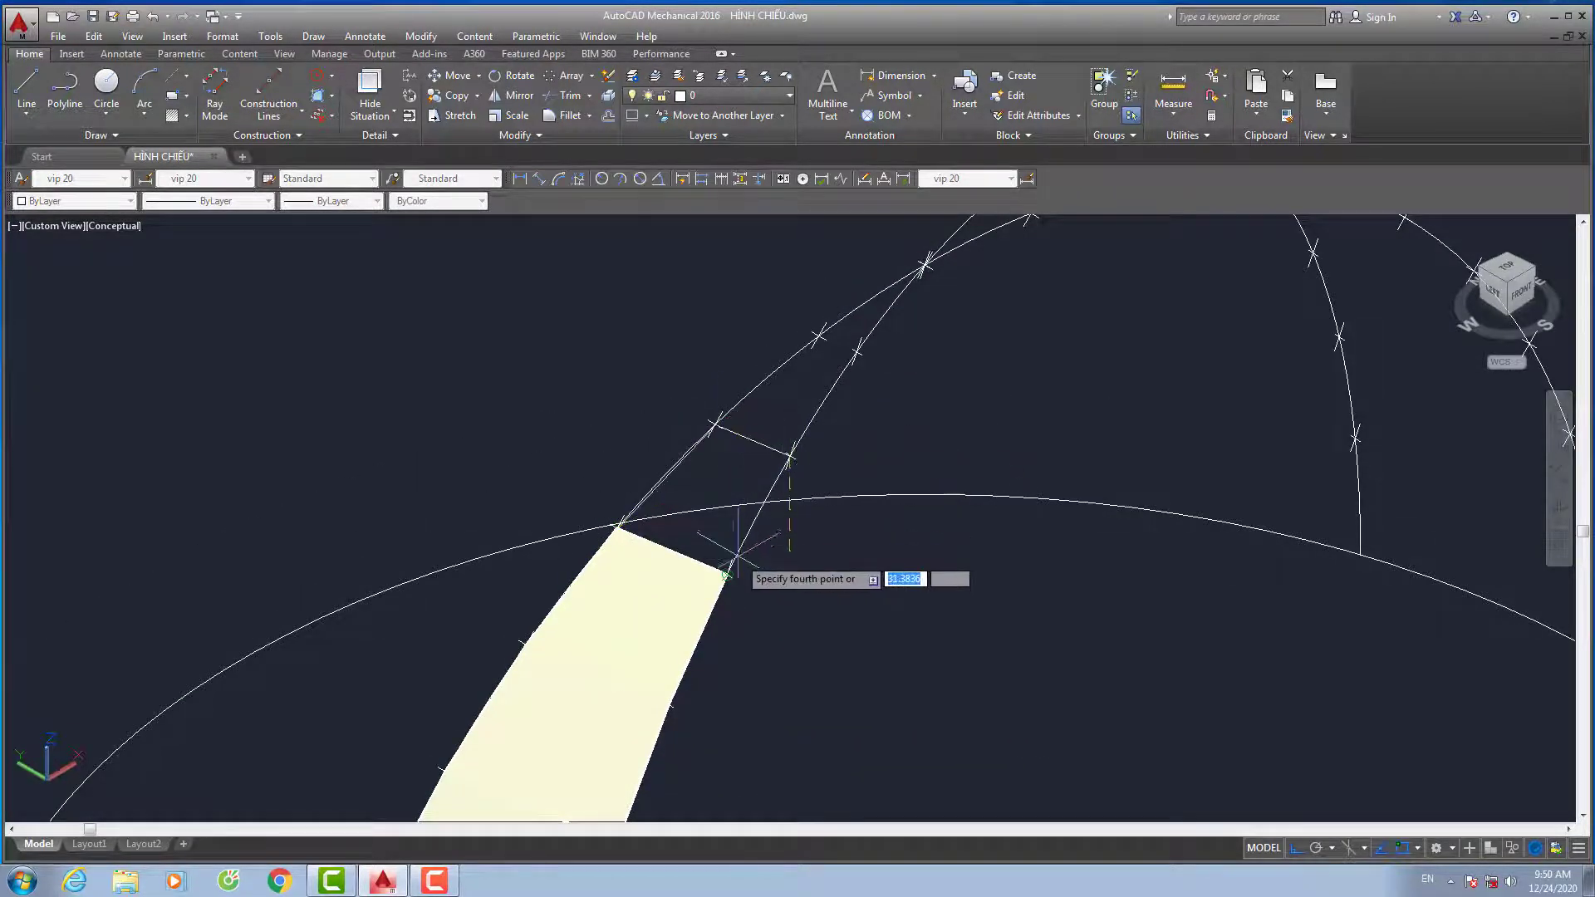
pyautogui.click(729, 574)
# Add a four-corner face near the strip's tip at the upper line intersection
pyautogui.press('Return')
pyautogui.press('Return')
pyautogui.click(712, 423)
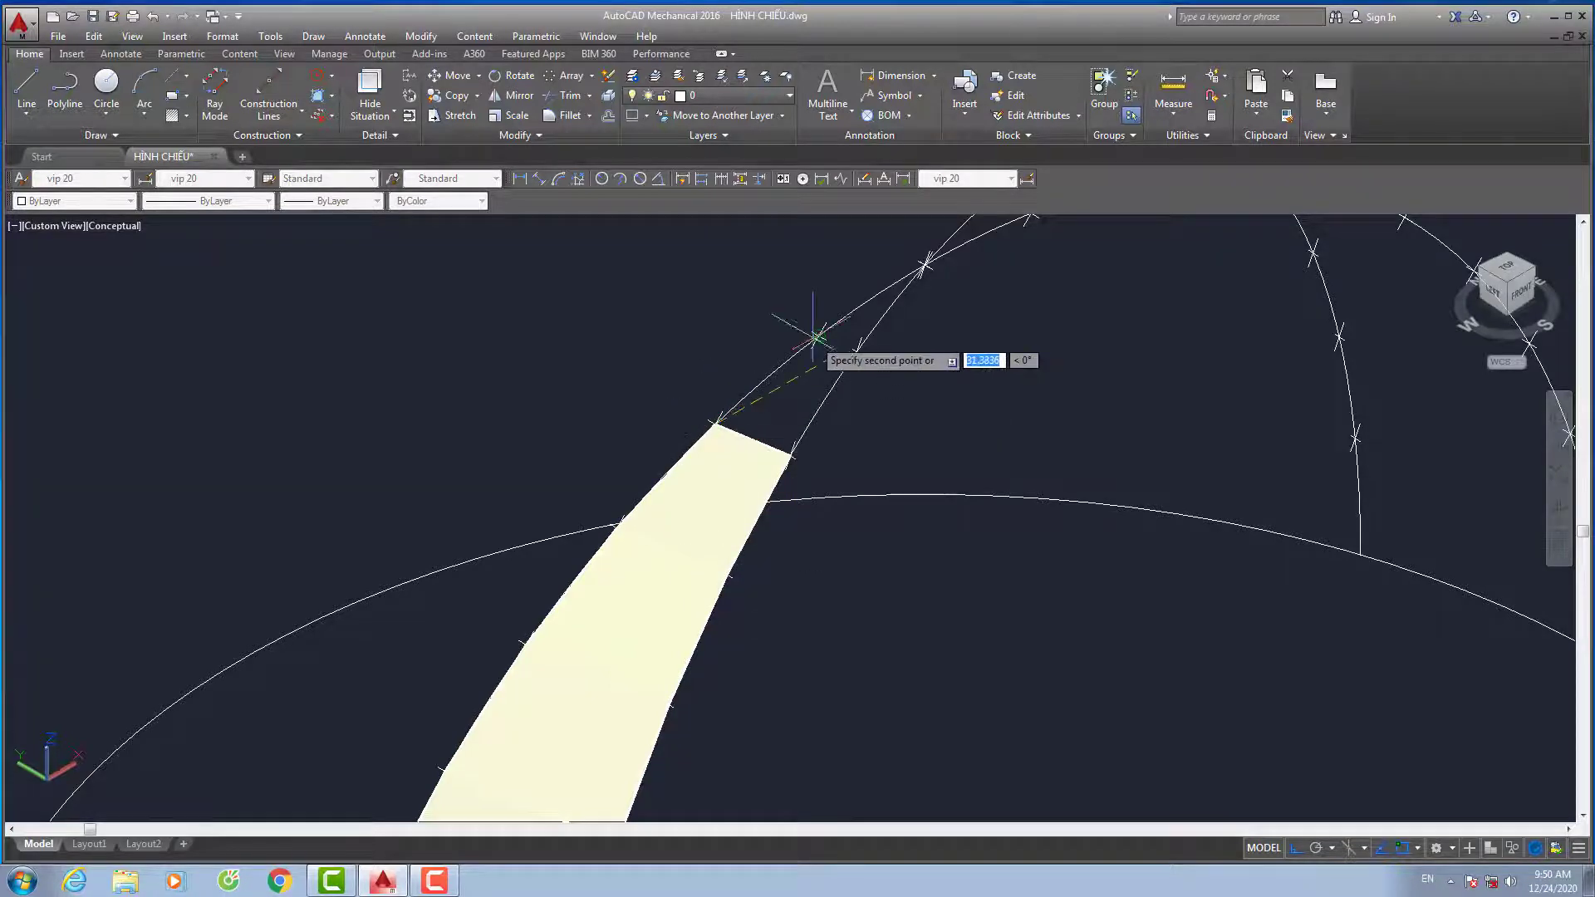
pyautogui.click(819, 334)
pyautogui.click(855, 353)
pyautogui.click(789, 456)
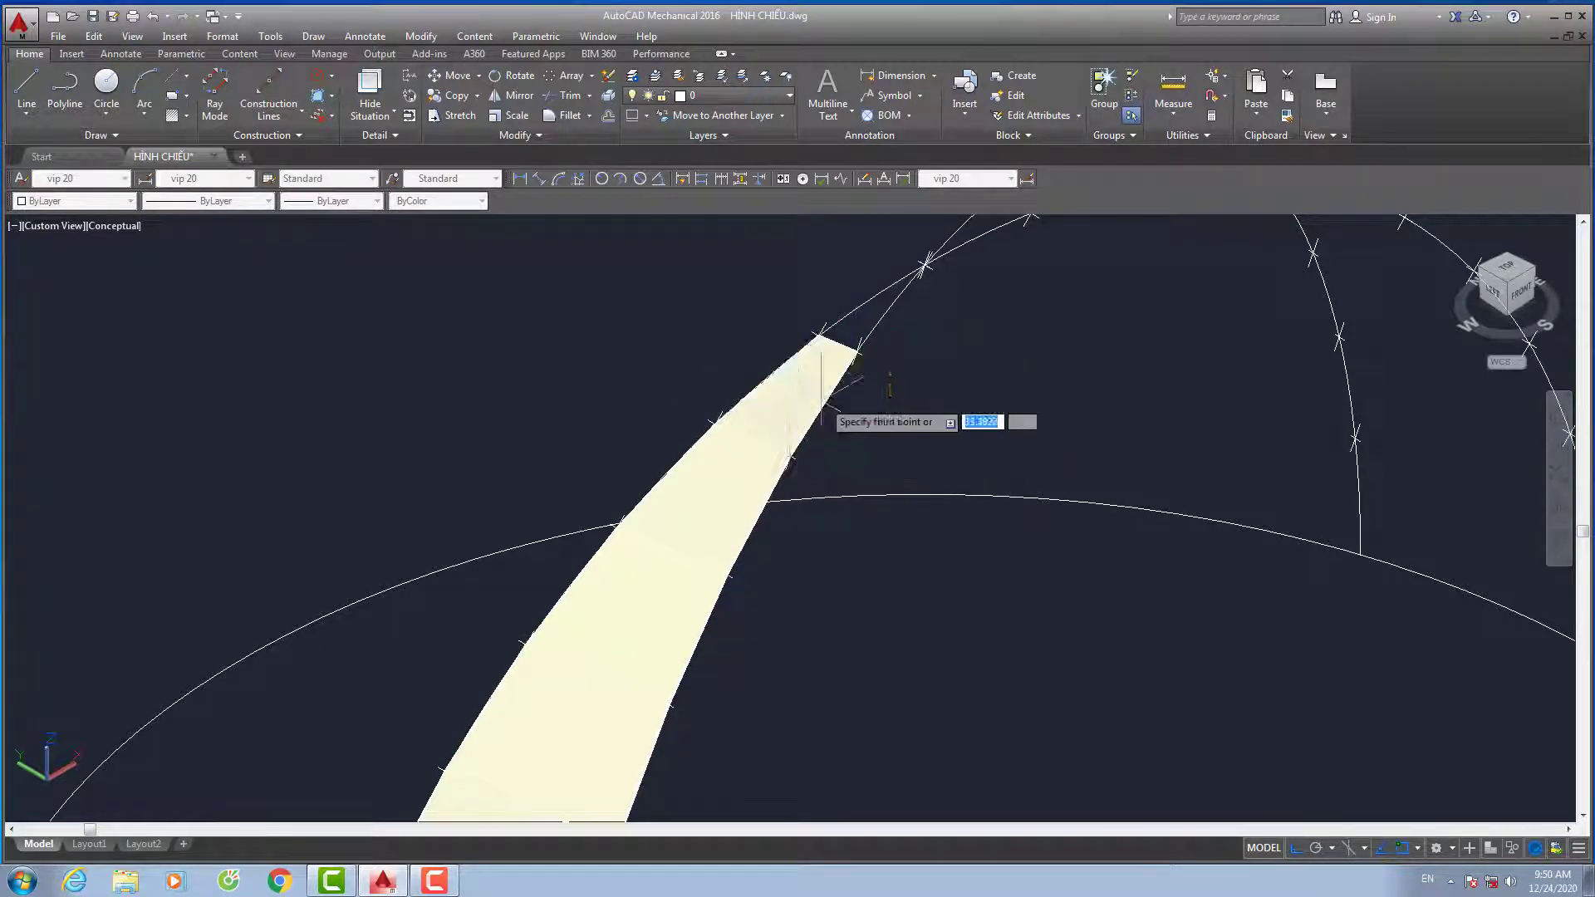
pyautogui.press('Return')
pyautogui.press('Return')
# Draw an oversized stray 3D face, then delete it
pyautogui.scroll(-3, 789, 456)
pyautogui.scroll(4, 665, 570)
pyautogui.click(664, 570)
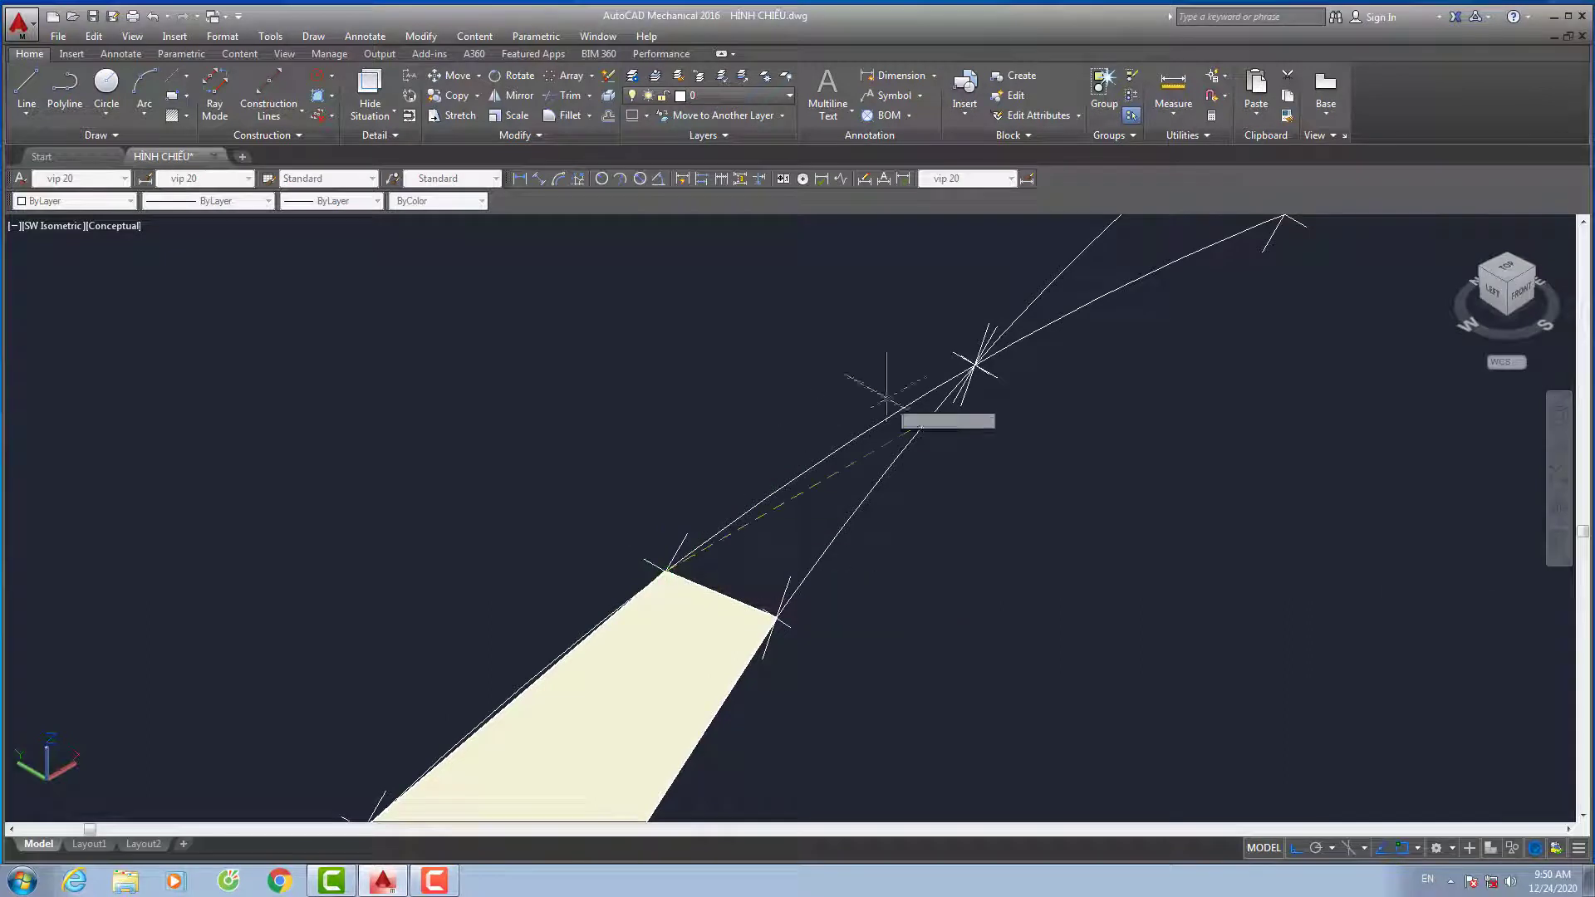
pyautogui.click(976, 366)
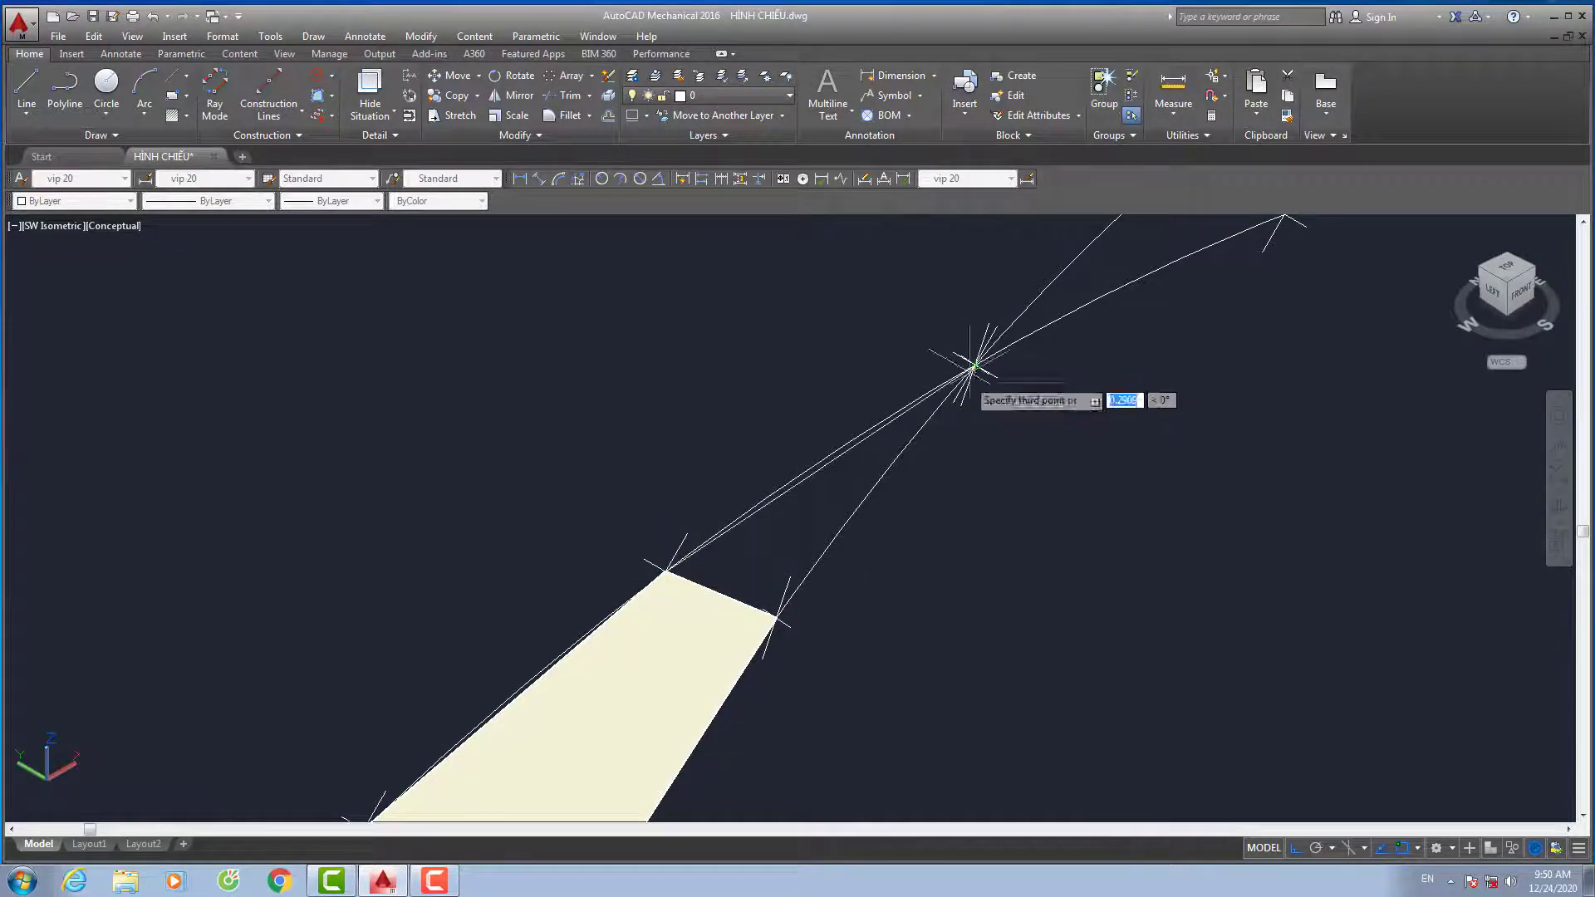
pyautogui.click(773, 616)
pyautogui.scroll(-3, 669, 557)
pyautogui.scroll(4, 706, 499)
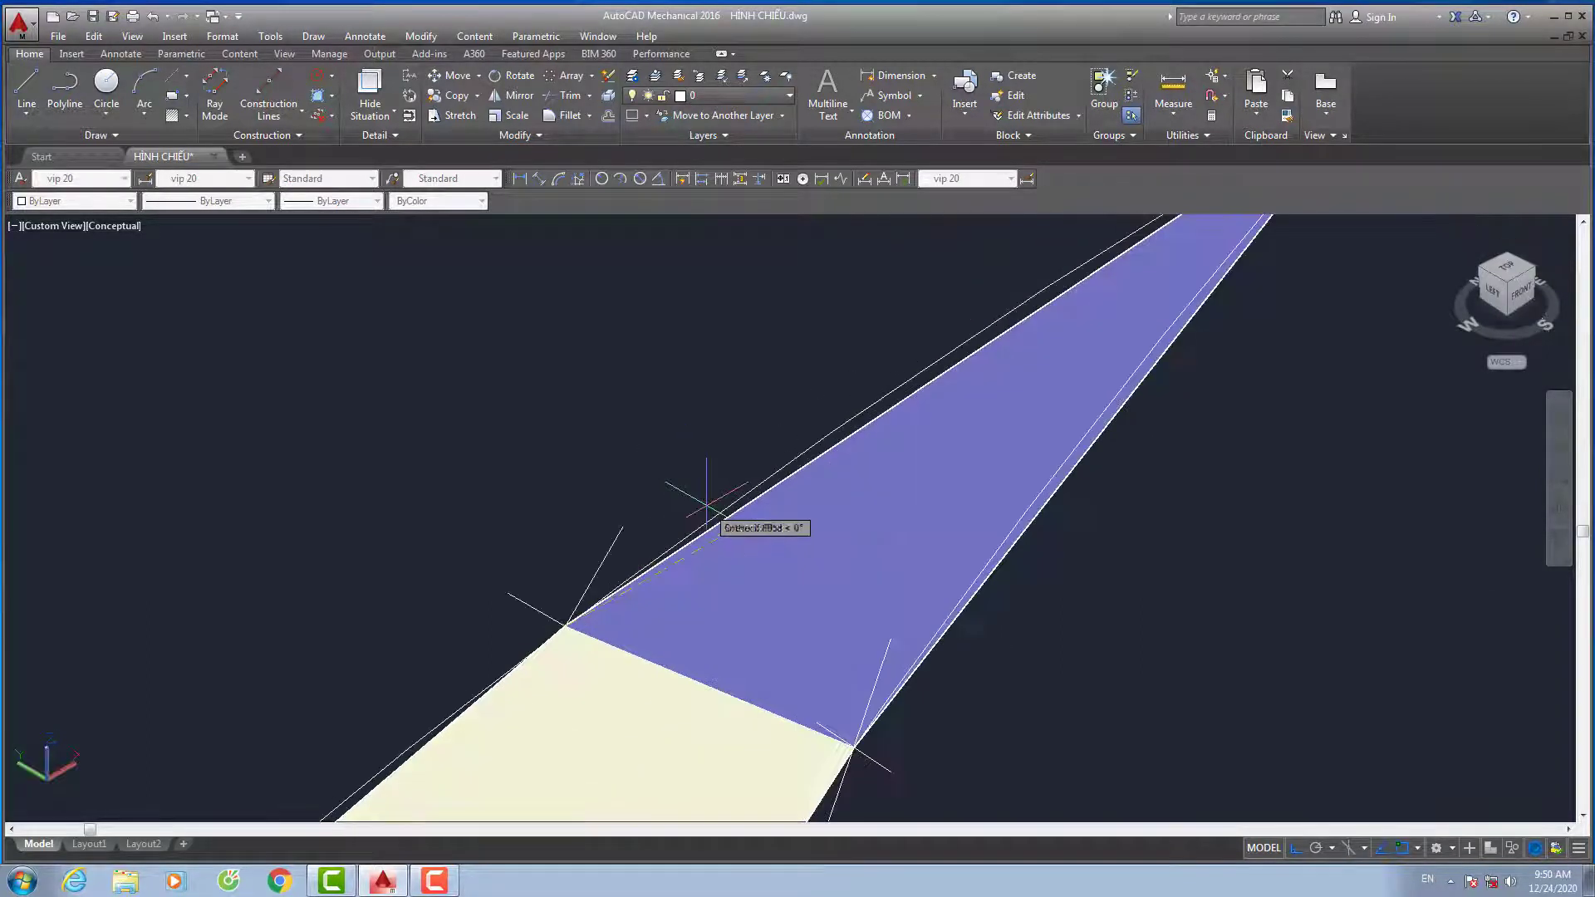
pyautogui.scroll(-4, 782, 552)
pyautogui.press('Delete')
pyautogui.write('3')
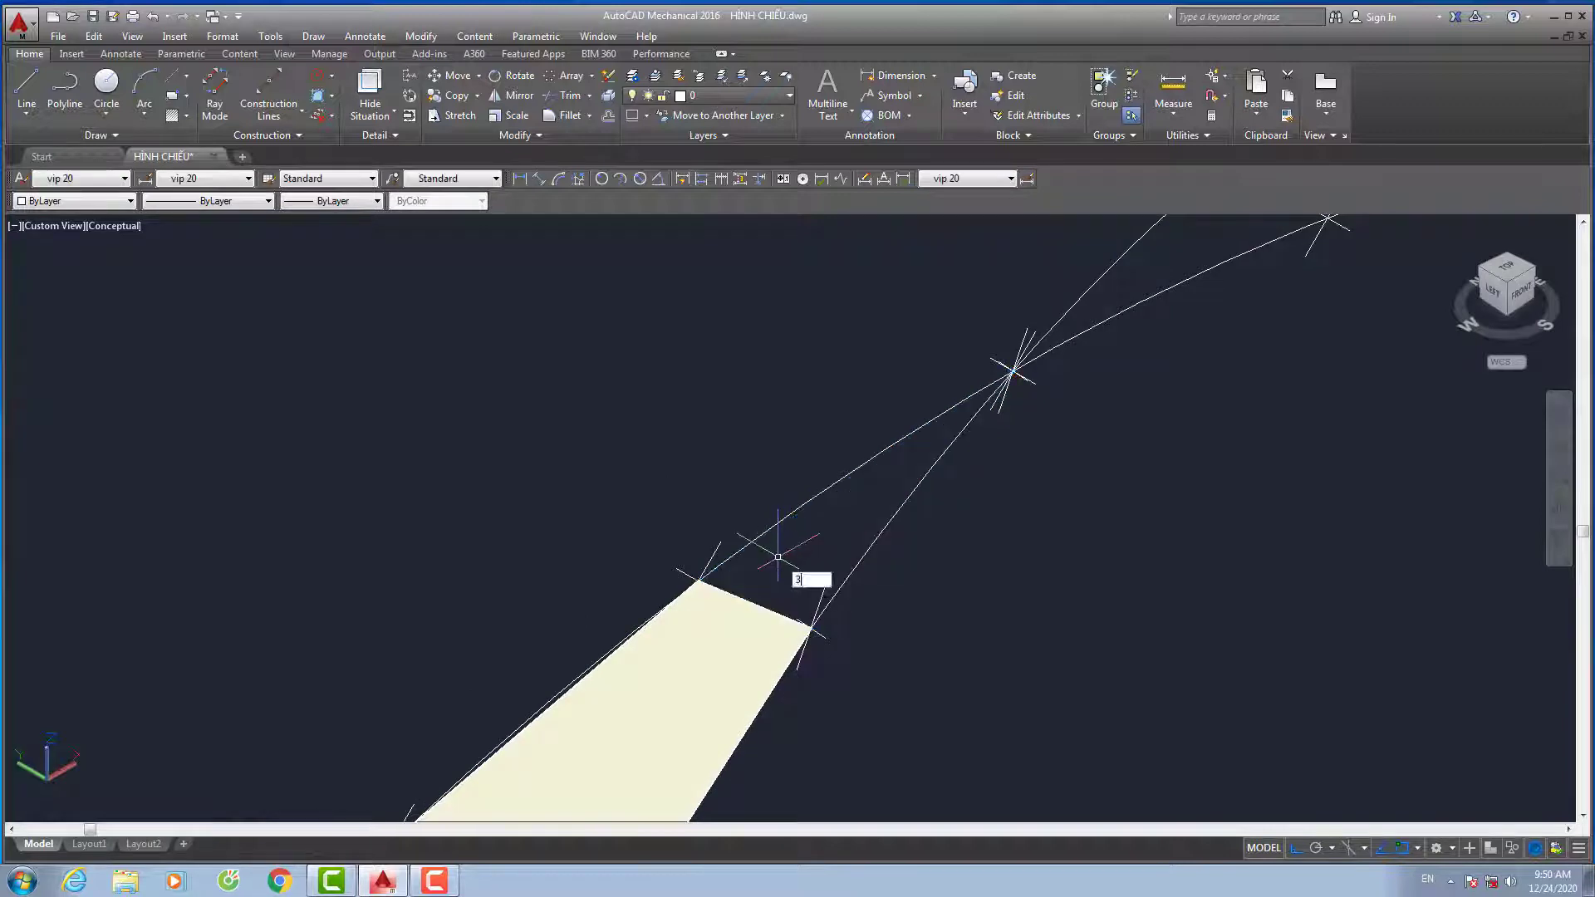
# Begin another 3D face at the strip corner, then cancel it with Esc
pyautogui.press('Return')
pyautogui.click(698, 579)
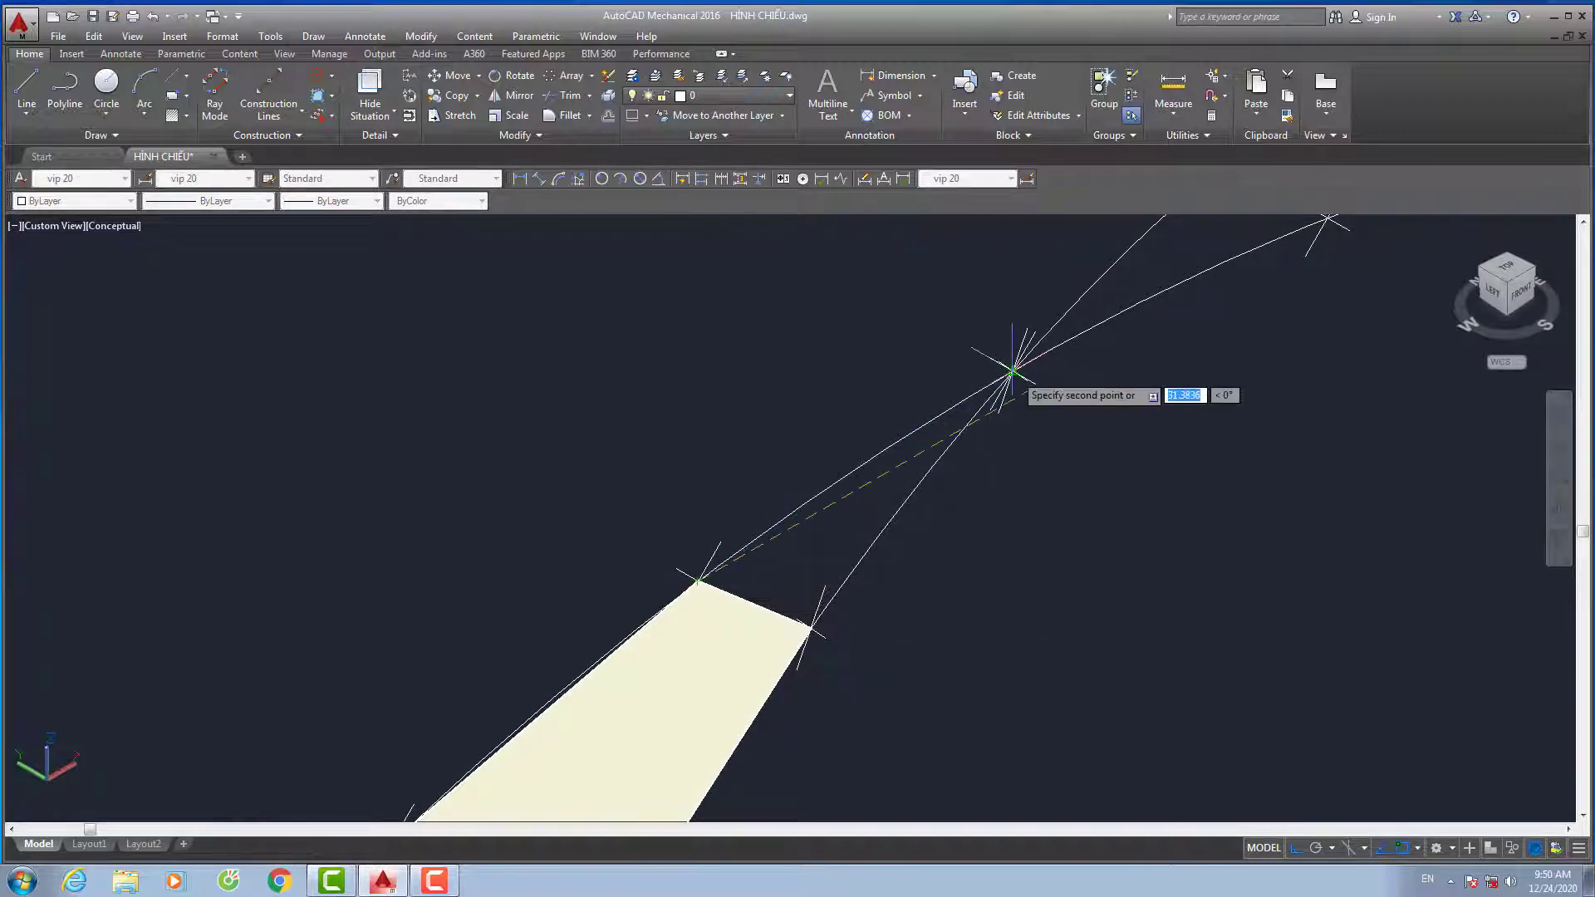
pyautogui.scroll(2, 1015, 366)
pyautogui.scroll(1, 1020, 381)
pyautogui.scroll(1, 997, 486)
pyautogui.scroll(1, 948, 502)
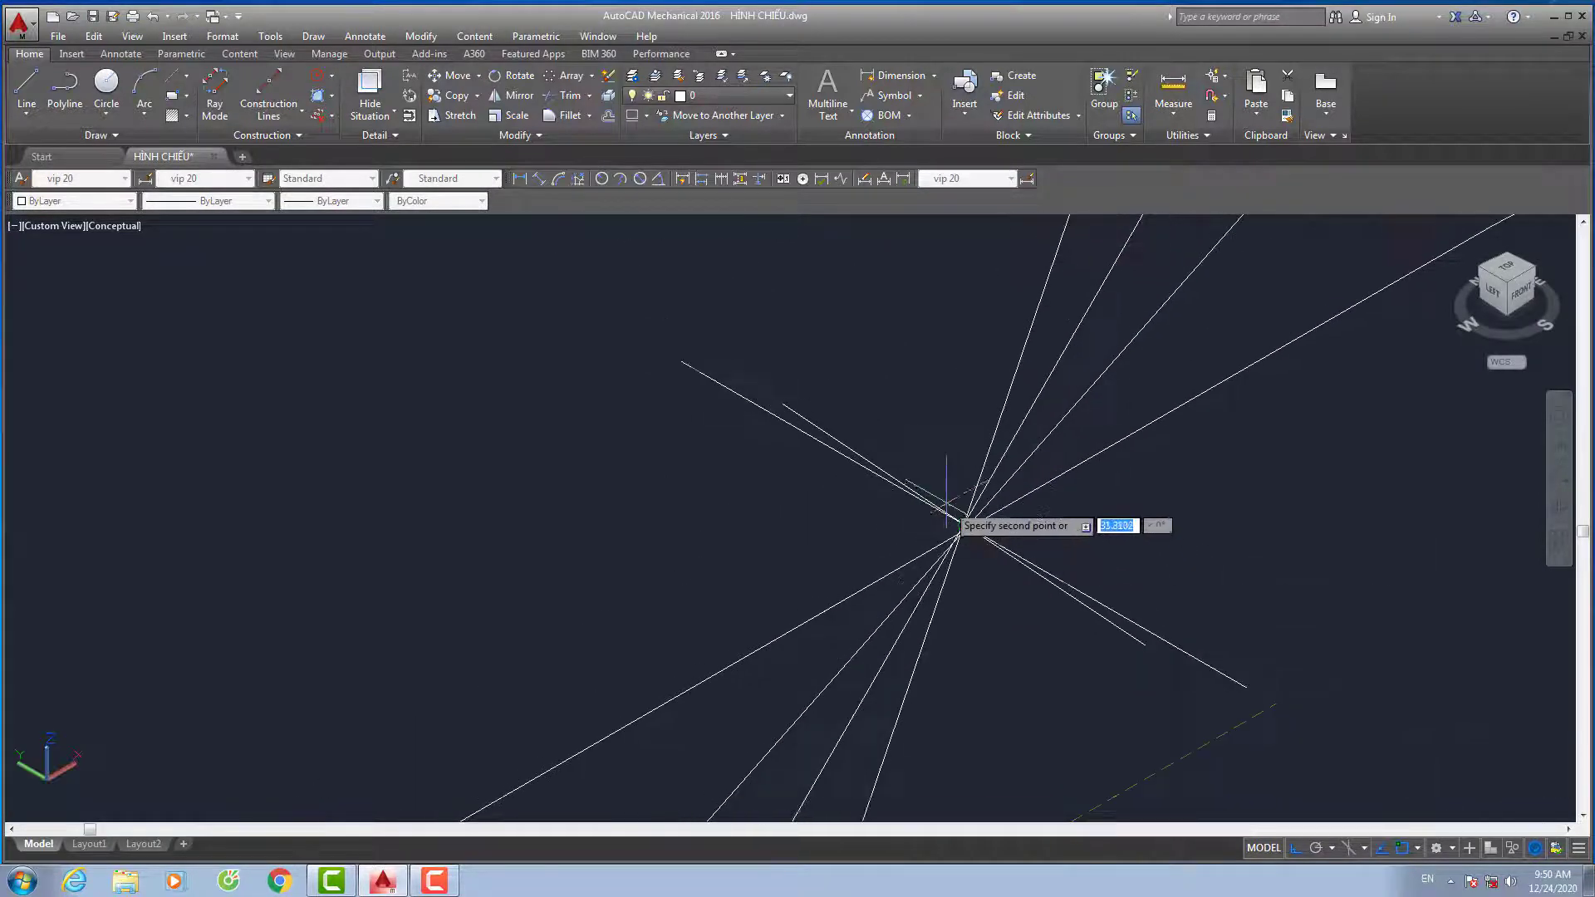
pyautogui.scroll(-3, 947, 502)
pyautogui.scroll(2, 943, 482)
pyautogui.scroll(1, 940, 499)
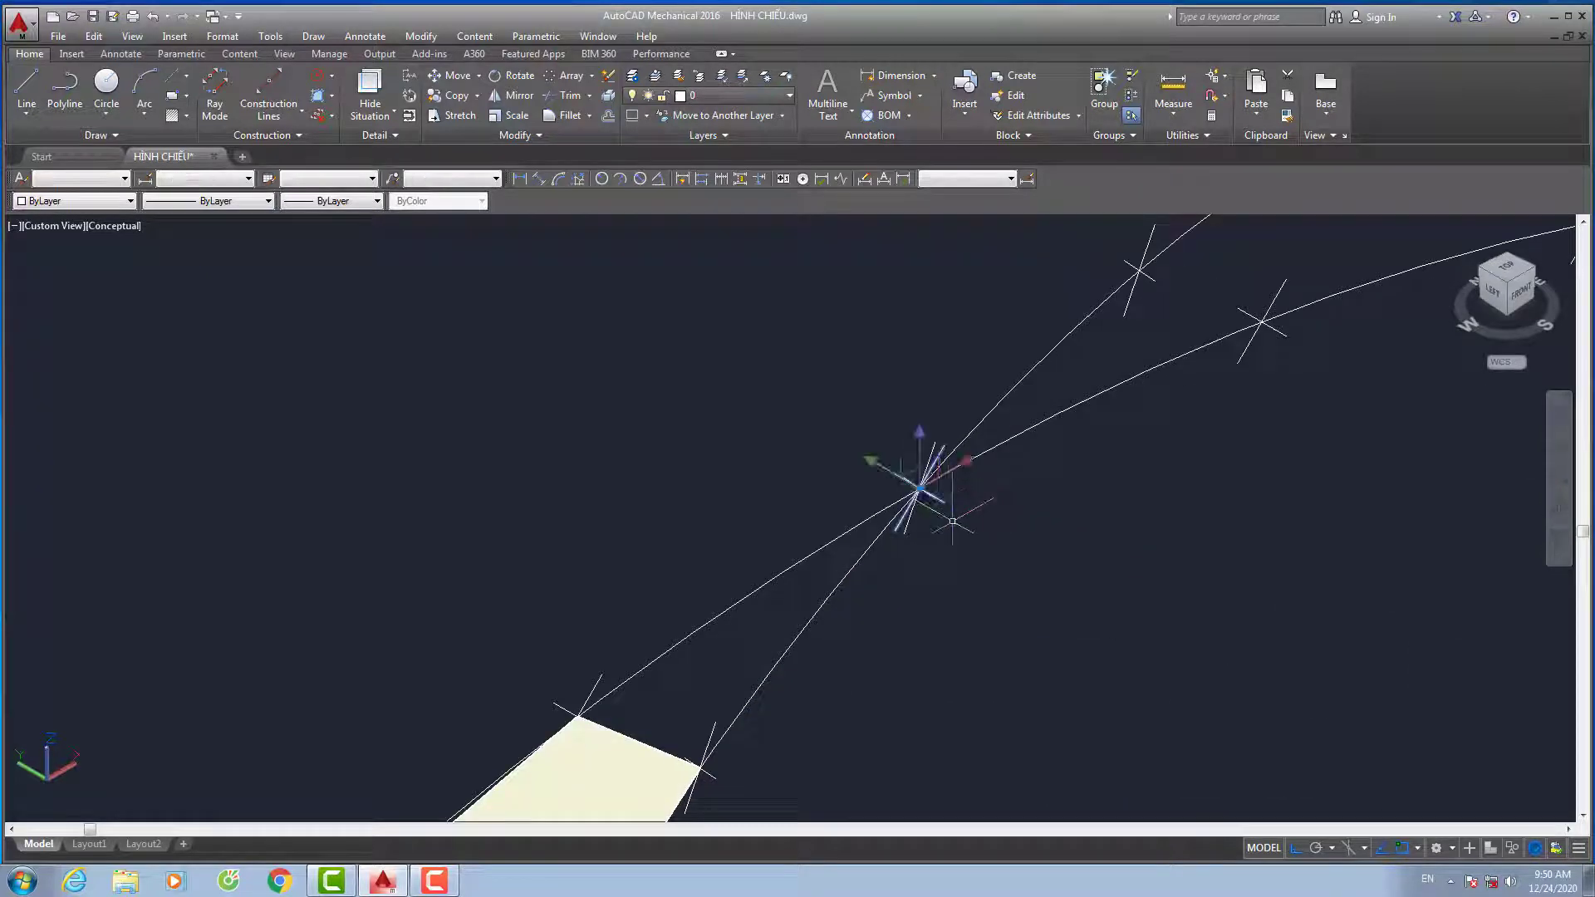
pyautogui.press('Escape')
# Start a 3D face at the strip's top corner and snap its second corner to the apex intersection
pyautogui.moveTo(617, 645); pyautogui.dragTo(644, 558, button='middle')
pyautogui.write('3DFACE')
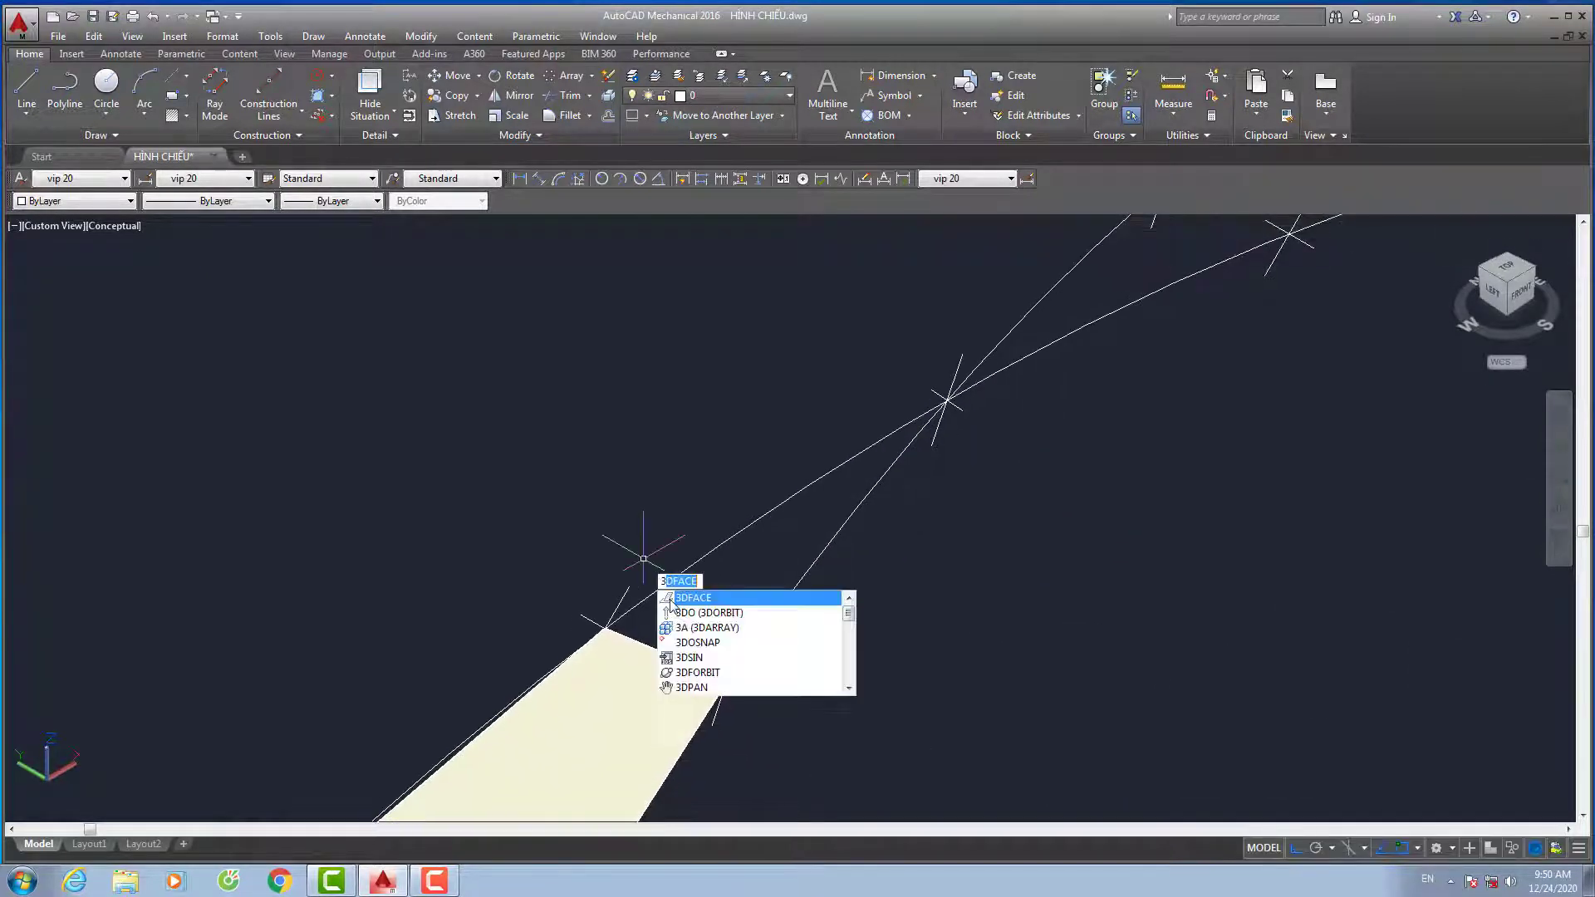
pyautogui.press('Return')
pyautogui.click(606, 628)
pyautogui.scroll(2, 947, 401)
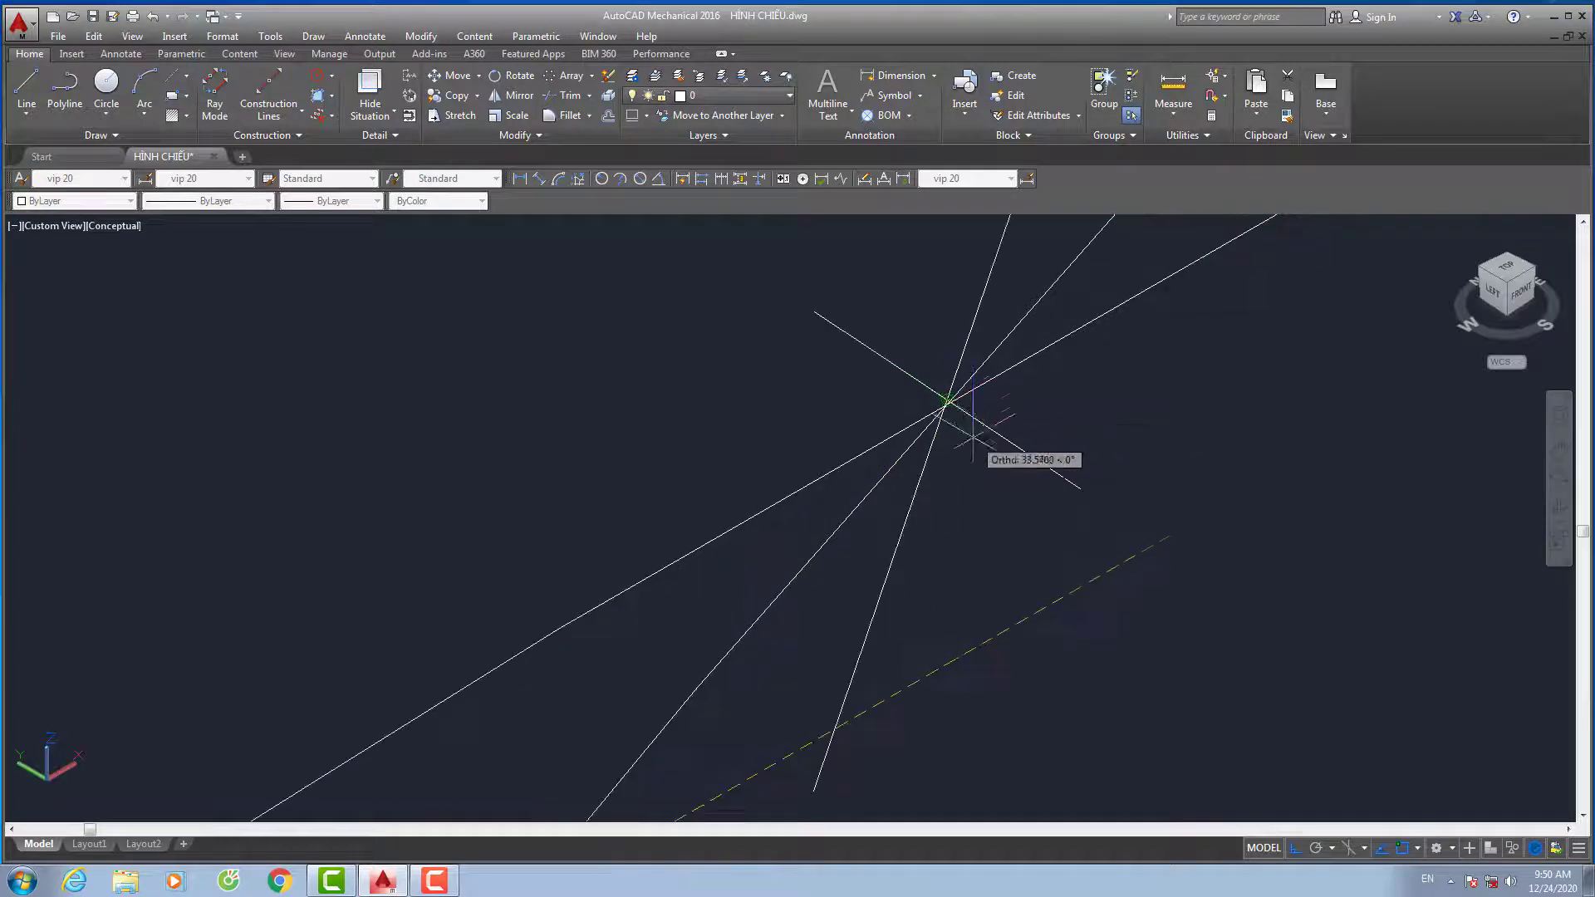
pyautogui.scroll(2, 946, 402)
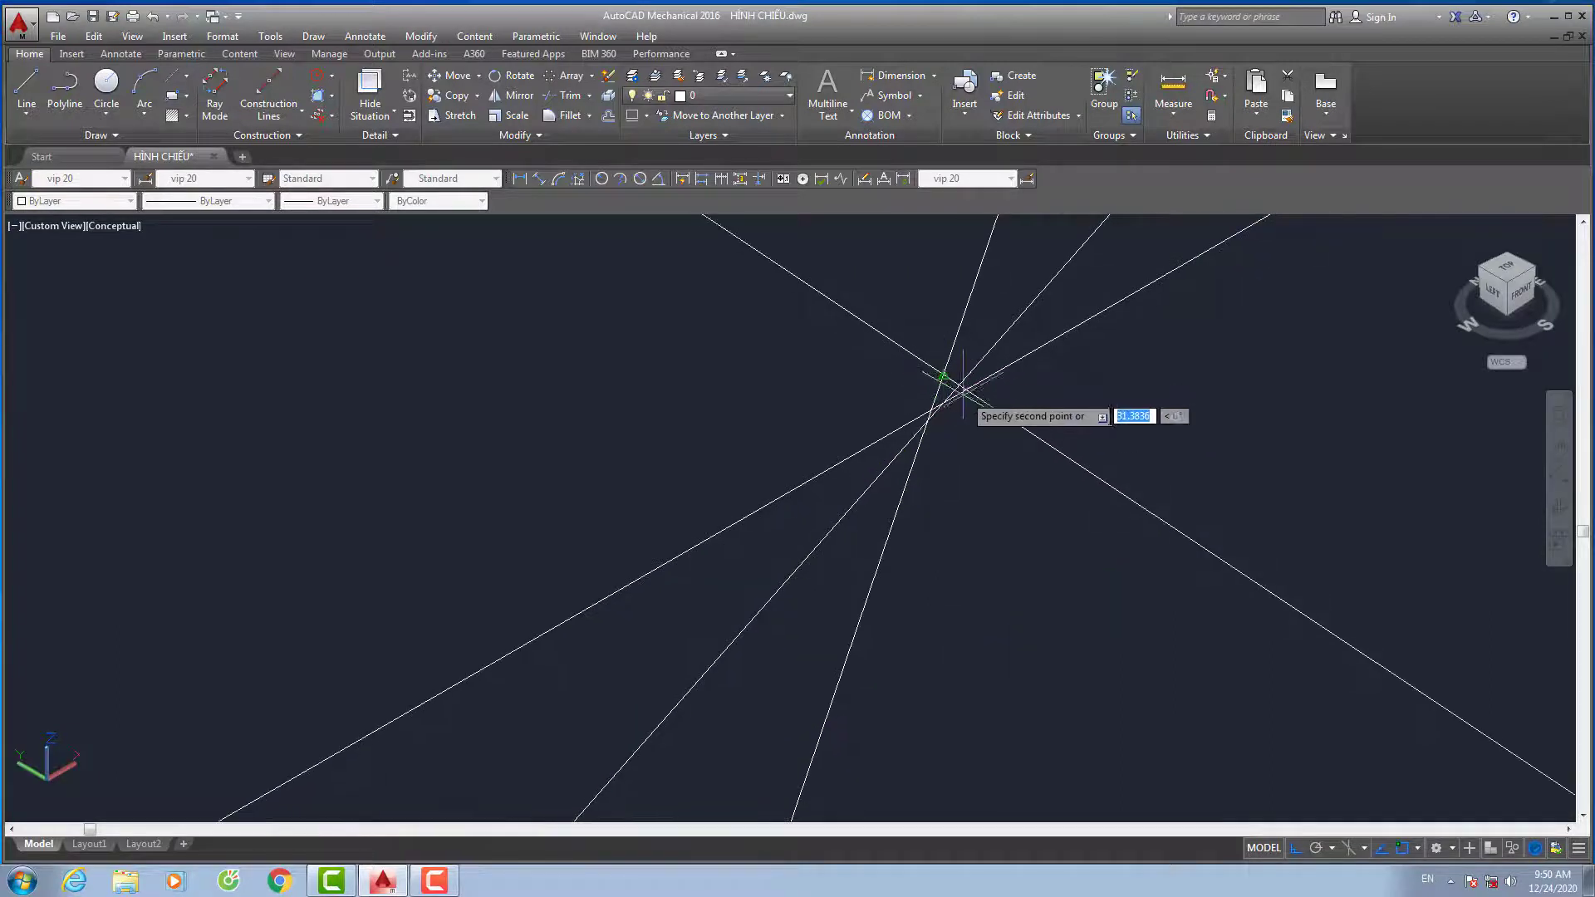
pyautogui.scroll(2, 934, 403)
pyautogui.scroll(-2, 938, 399)
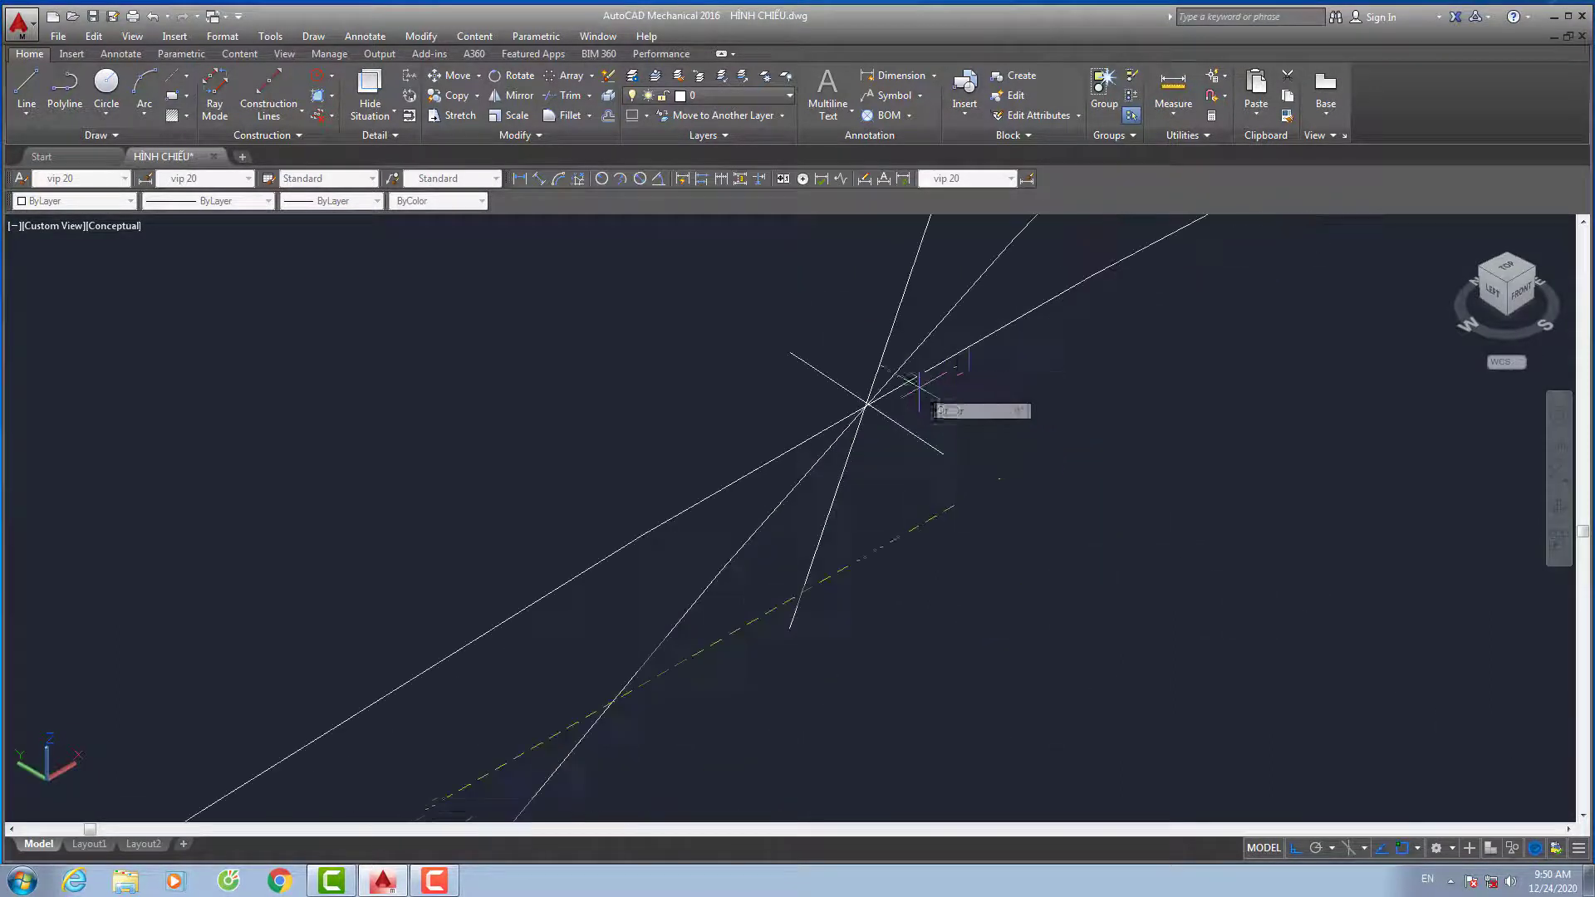
pyautogui.moveTo(865, 403); pyautogui.dragTo(783, 443, button='middle')
pyautogui.click(782, 443)
# Snap the third corner to the other strip corner to close the triangular tip face
pyautogui.scroll(-2, 731, 465)
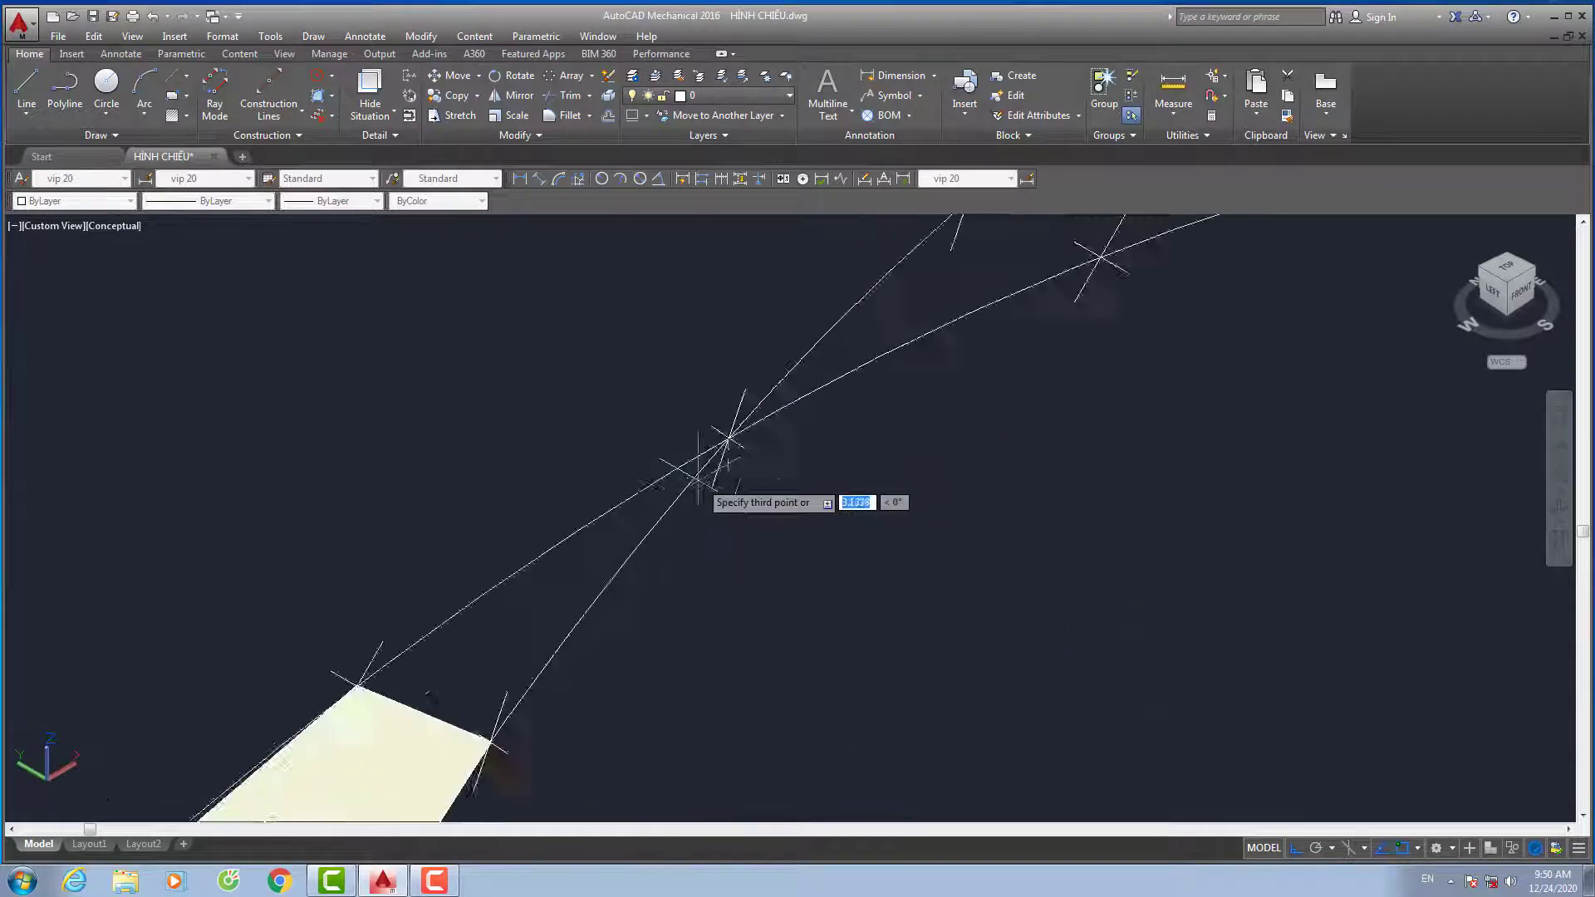
pyautogui.scroll(-1, 623, 582)
pyautogui.click(570, 644)
pyautogui.click(486, 609)
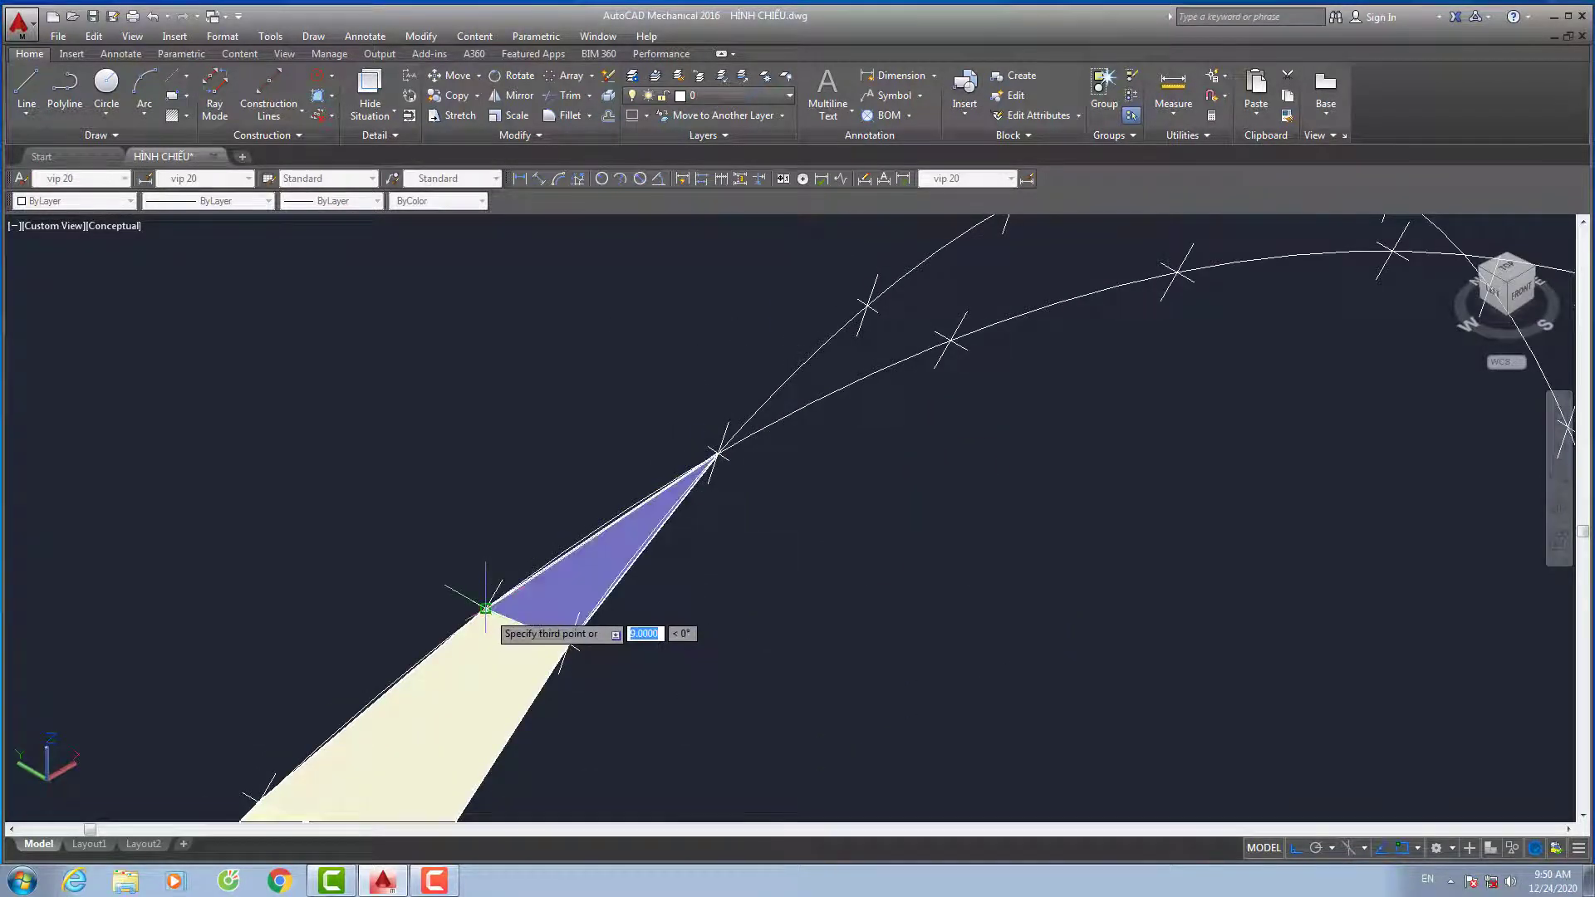
pyautogui.scroll(-2, 614, 656)
pyautogui.press('Return')
pyautogui.scroll(5, 599, 576)
pyautogui.scroll(-5, 656, 552)
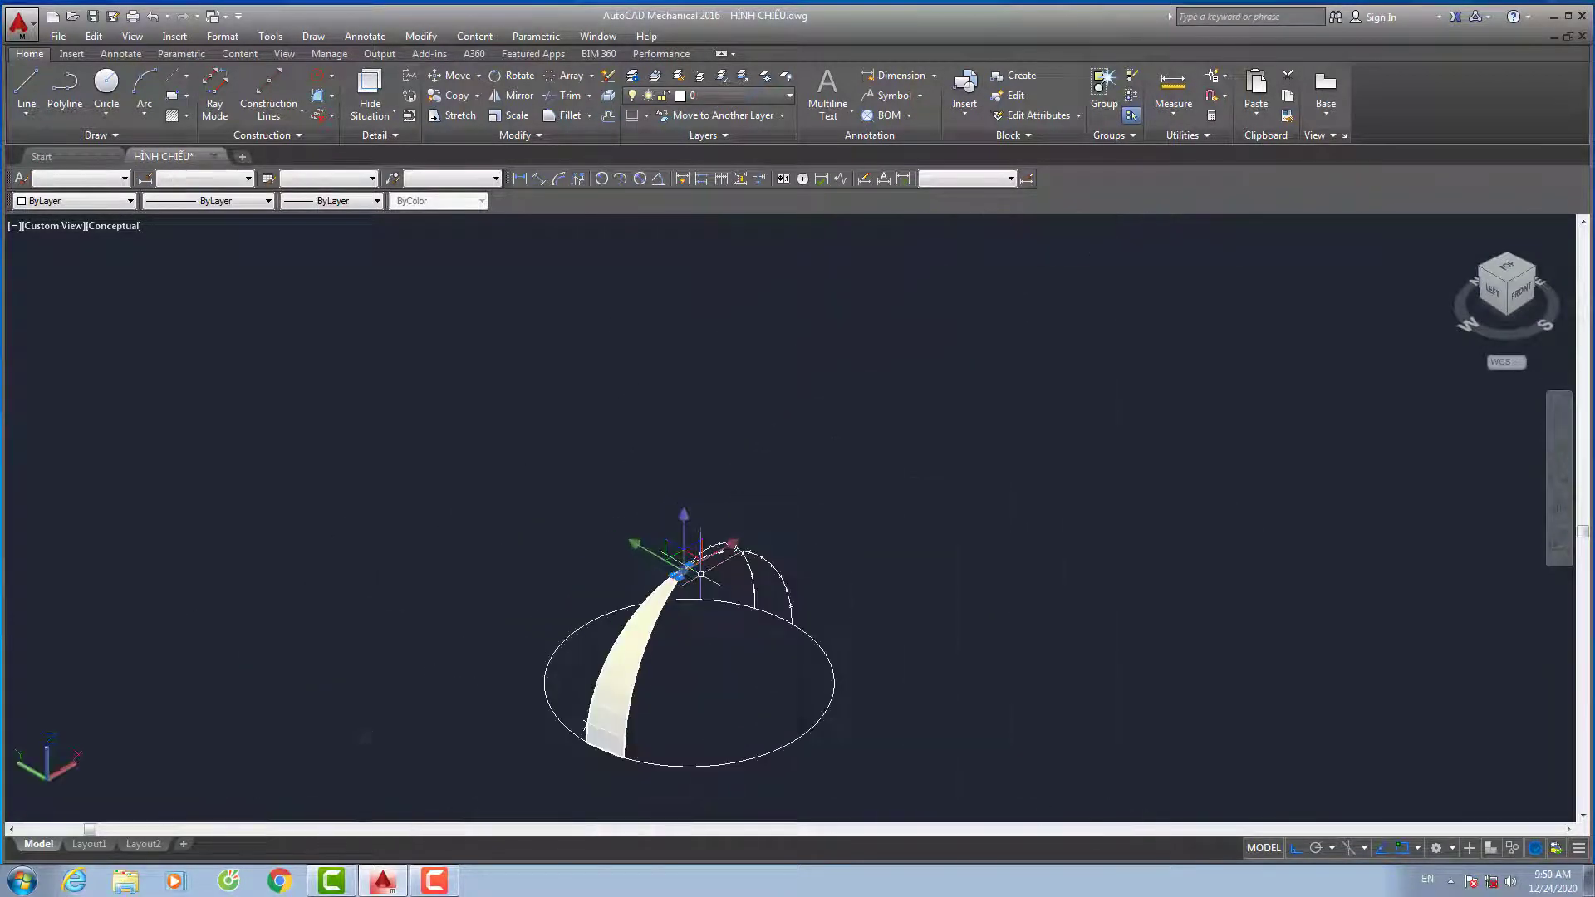
pyautogui.scroll(3, 662, 541)
pyautogui.scroll(2, 651, 552)
pyautogui.scroll(-4, 652, 552)
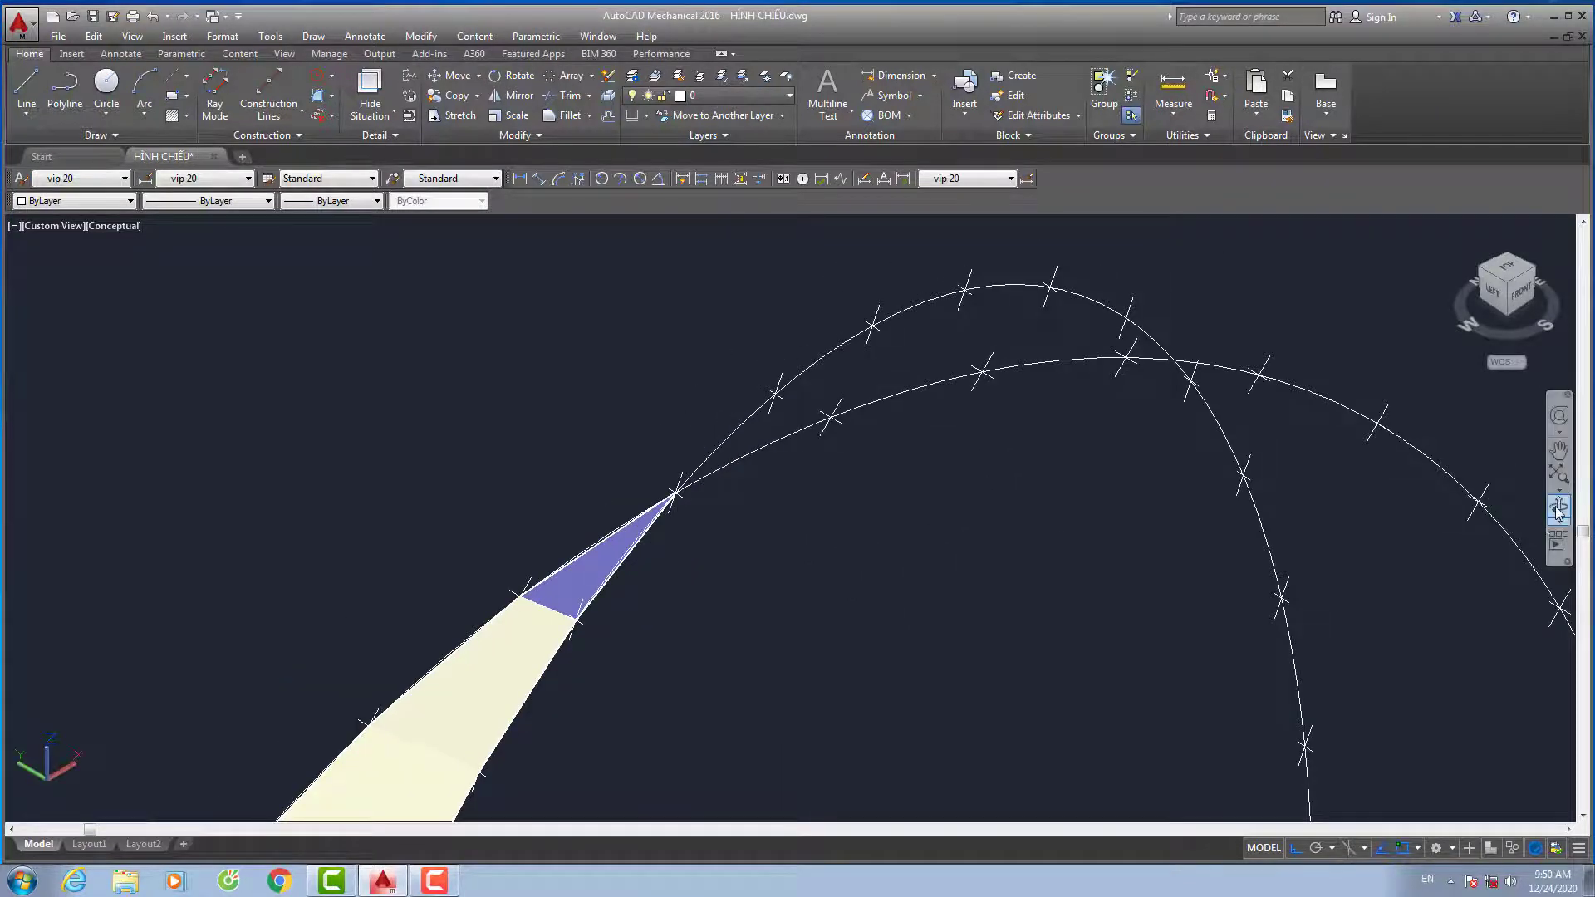
pyautogui.click(1559, 511)
# Switch the display to 2D Wireframe and set the view to Top, then SW Isometric
pyautogui.moveTo(955, 492)
pyautogui.mouseDown()
pyautogui.moveTo(1058, 559)
pyautogui.moveTo(645, 577)
pyautogui.moveTo(726, 579)
pyautogui.moveTo(795, 669)
pyautogui.moveTo(781, 509)
pyautogui.moveTo(797, 731)
pyautogui.moveTo(844, 644)
pyautogui.moveTo(805, 677)
pyautogui.moveTo(855, 662)
pyautogui.moveTo(894, 695)
pyautogui.moveTo(880, 489)
pyautogui.mouseUp()
pyautogui.press('Escape')
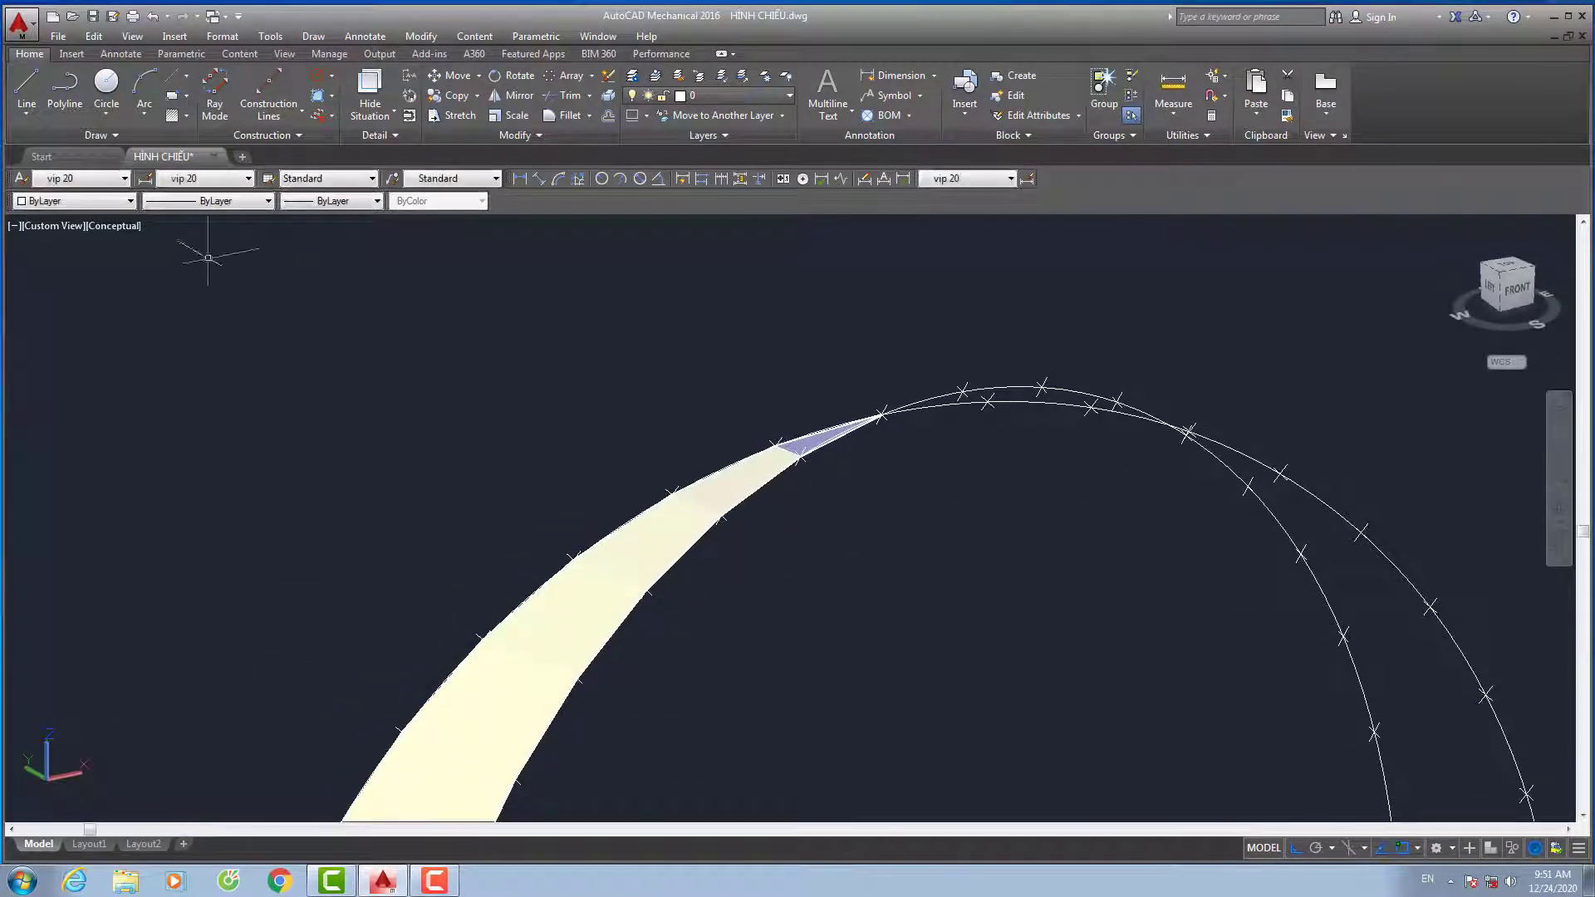
pyautogui.click(94, 227)
pyautogui.click(126, 266)
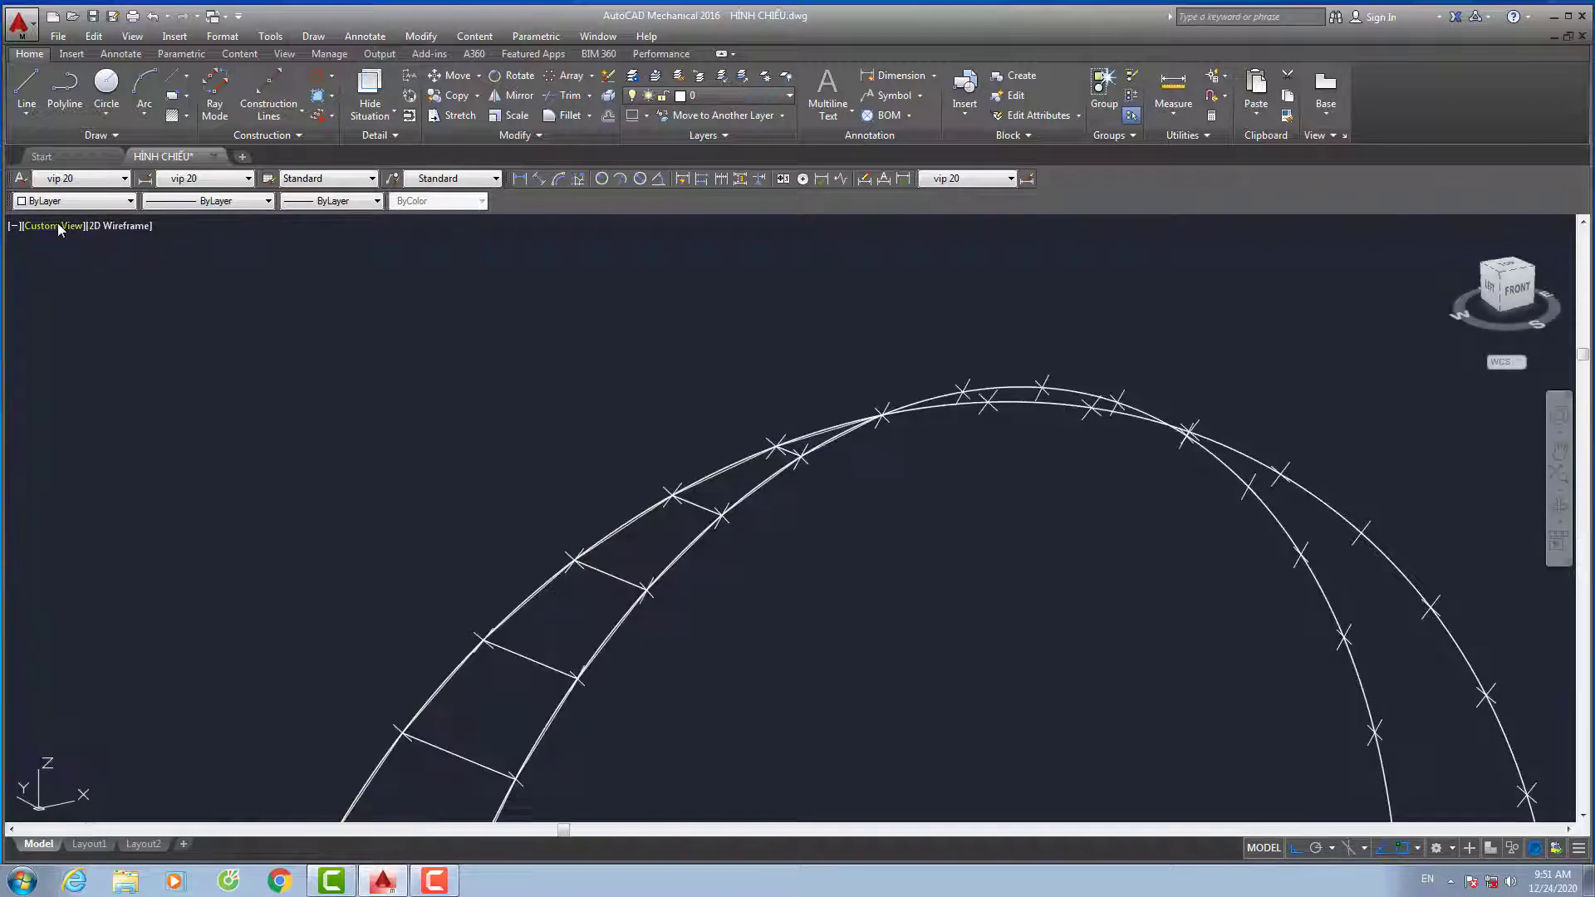
pyautogui.click(57, 225)
pyautogui.click(94, 270)
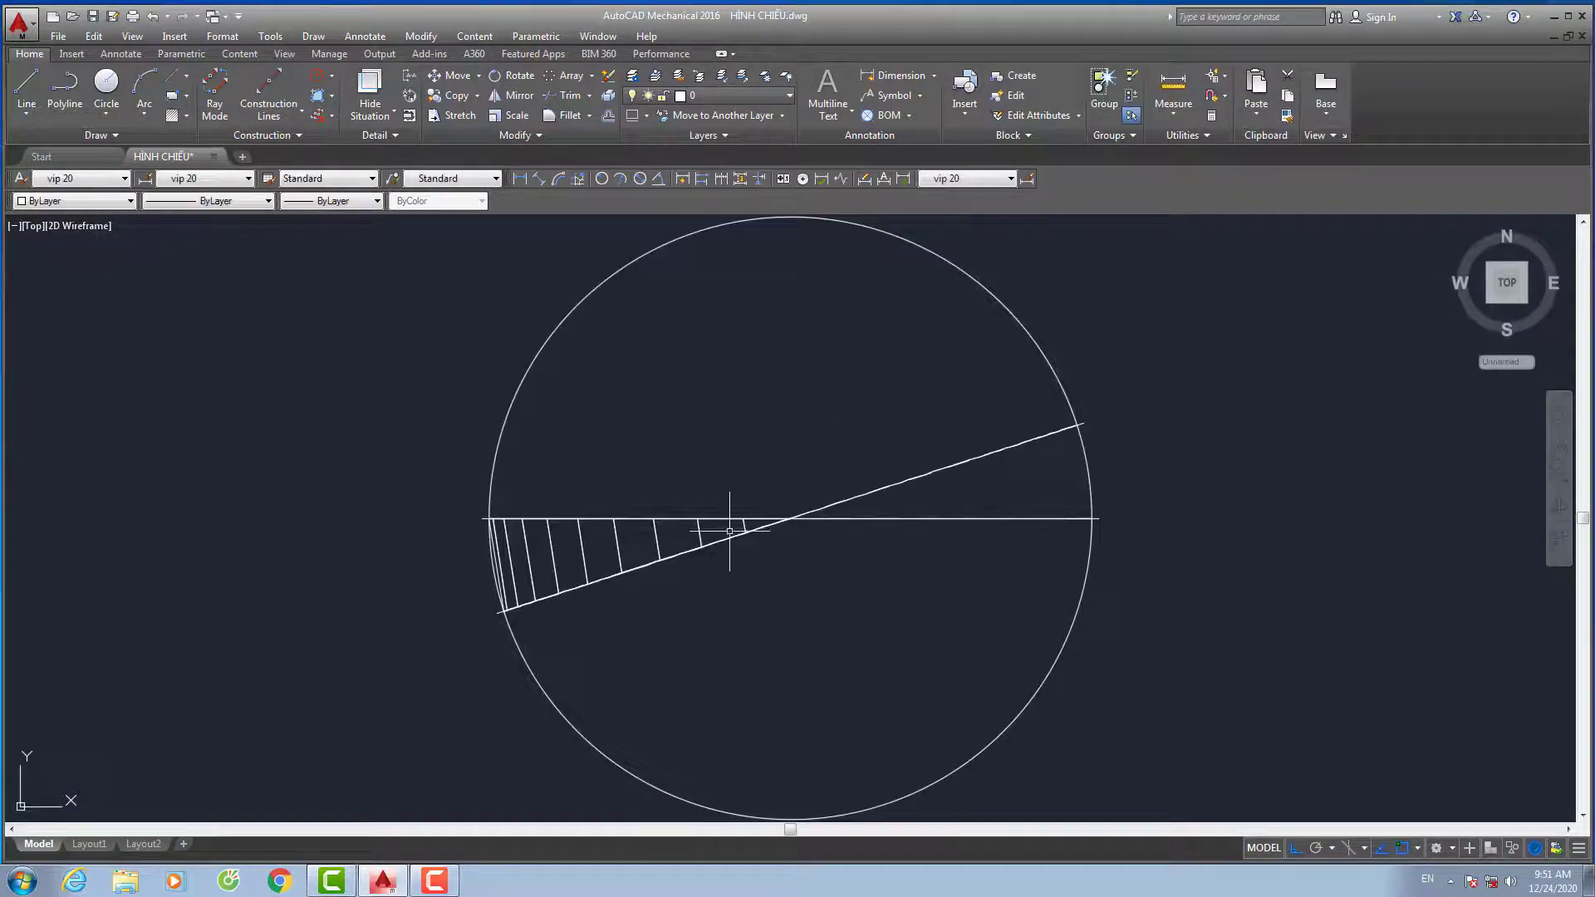
pyautogui.scroll(5, 604, 573)
pyautogui.scroll(-5, 604, 579)
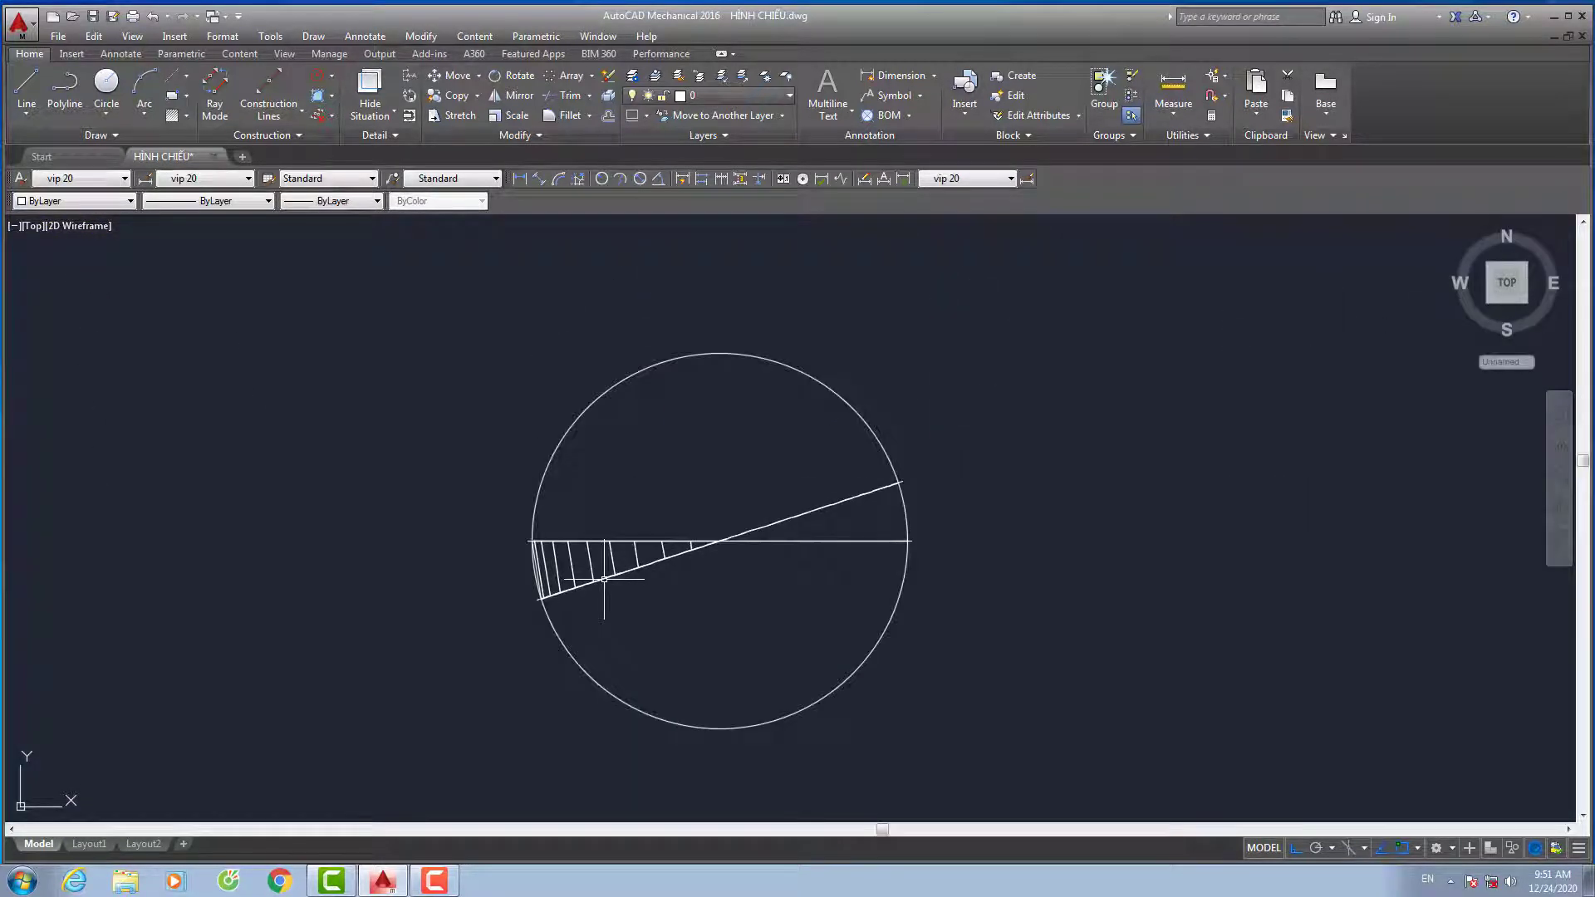
pyautogui.click(31, 226)
pyautogui.click(71, 391)
pyautogui.scroll(5, 830, 438)
pyautogui.scroll(-1, 881, 494)
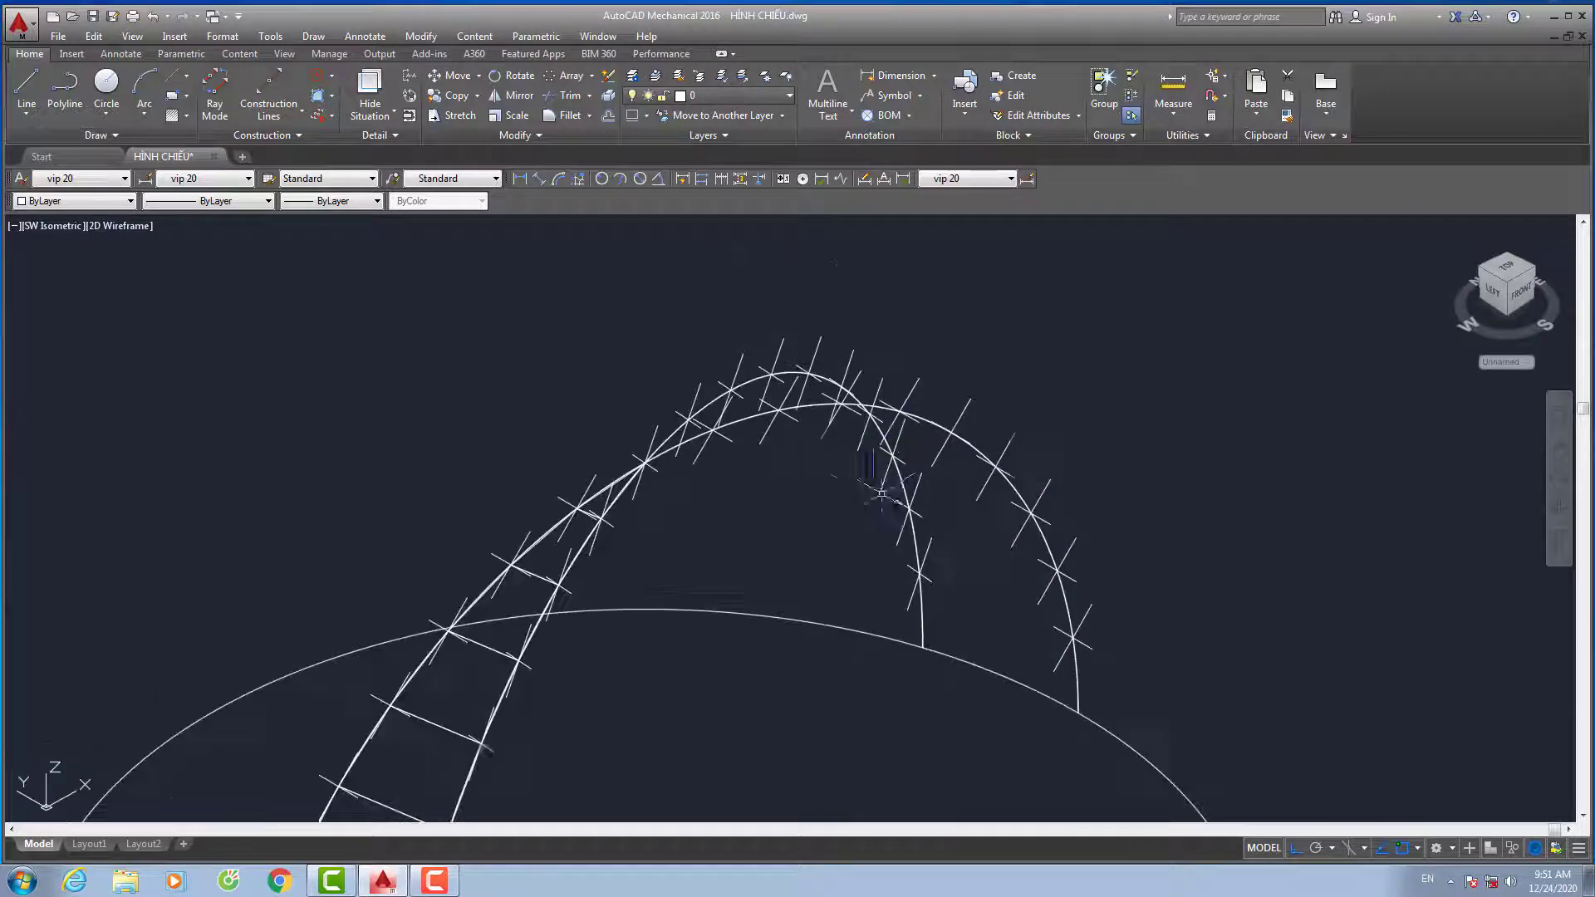
# Delete the two guide arcs
pyautogui.click(820, 440)
pyautogui.click(731, 338)
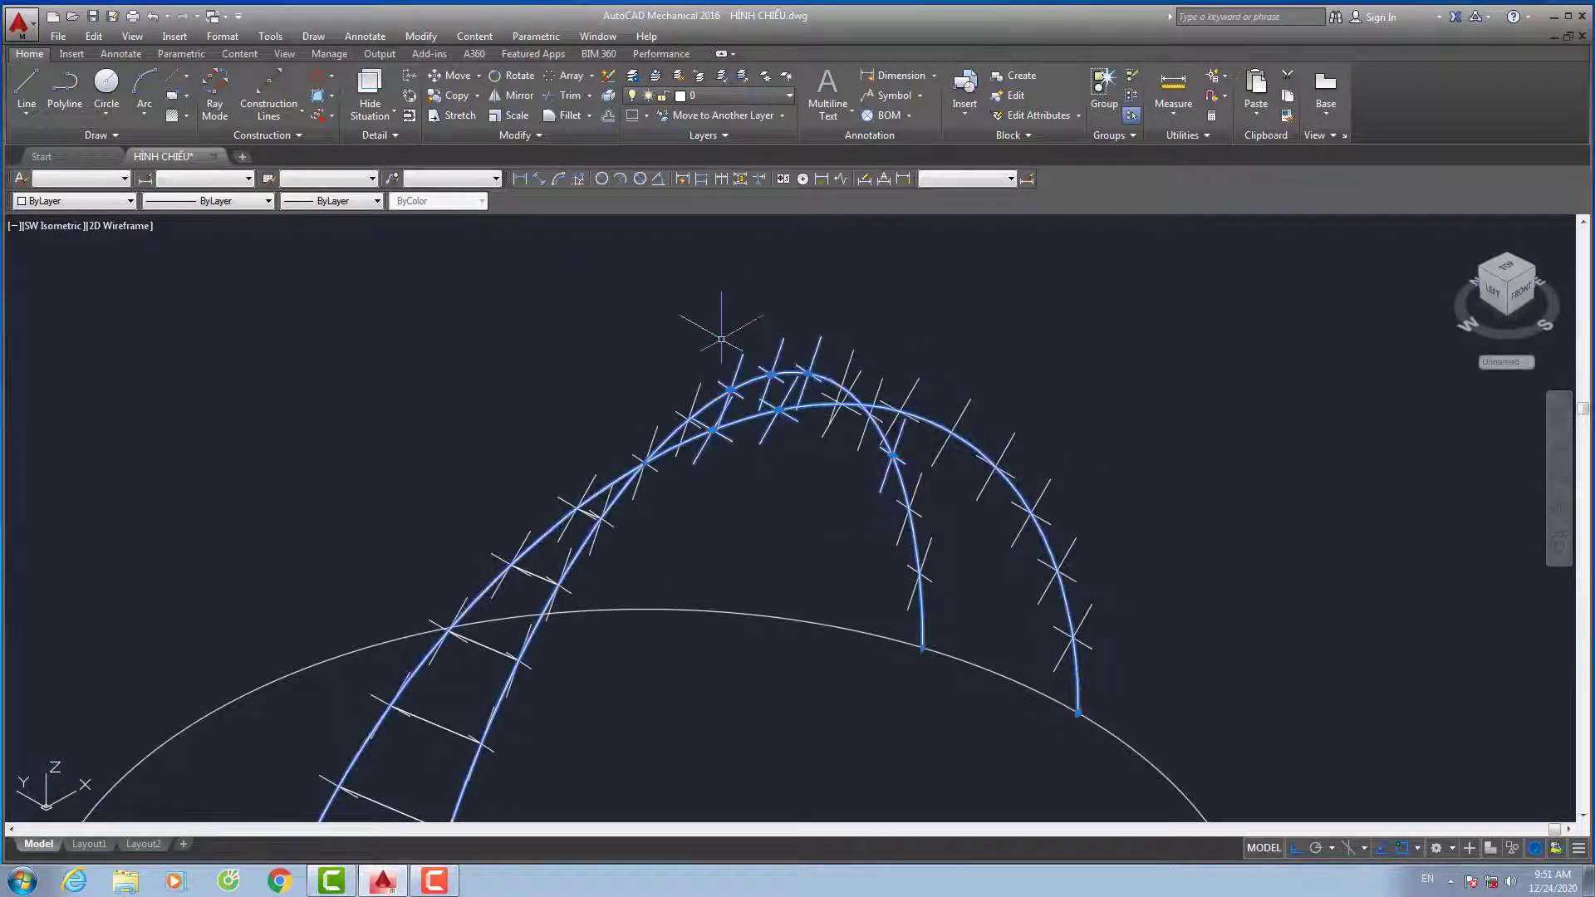
pyautogui.press('Delete')
pyautogui.click(1123, 623)
# Delete the right-hand and top tick marks using selection windows
pyautogui.click(828, 357)
pyautogui.press('Delete')
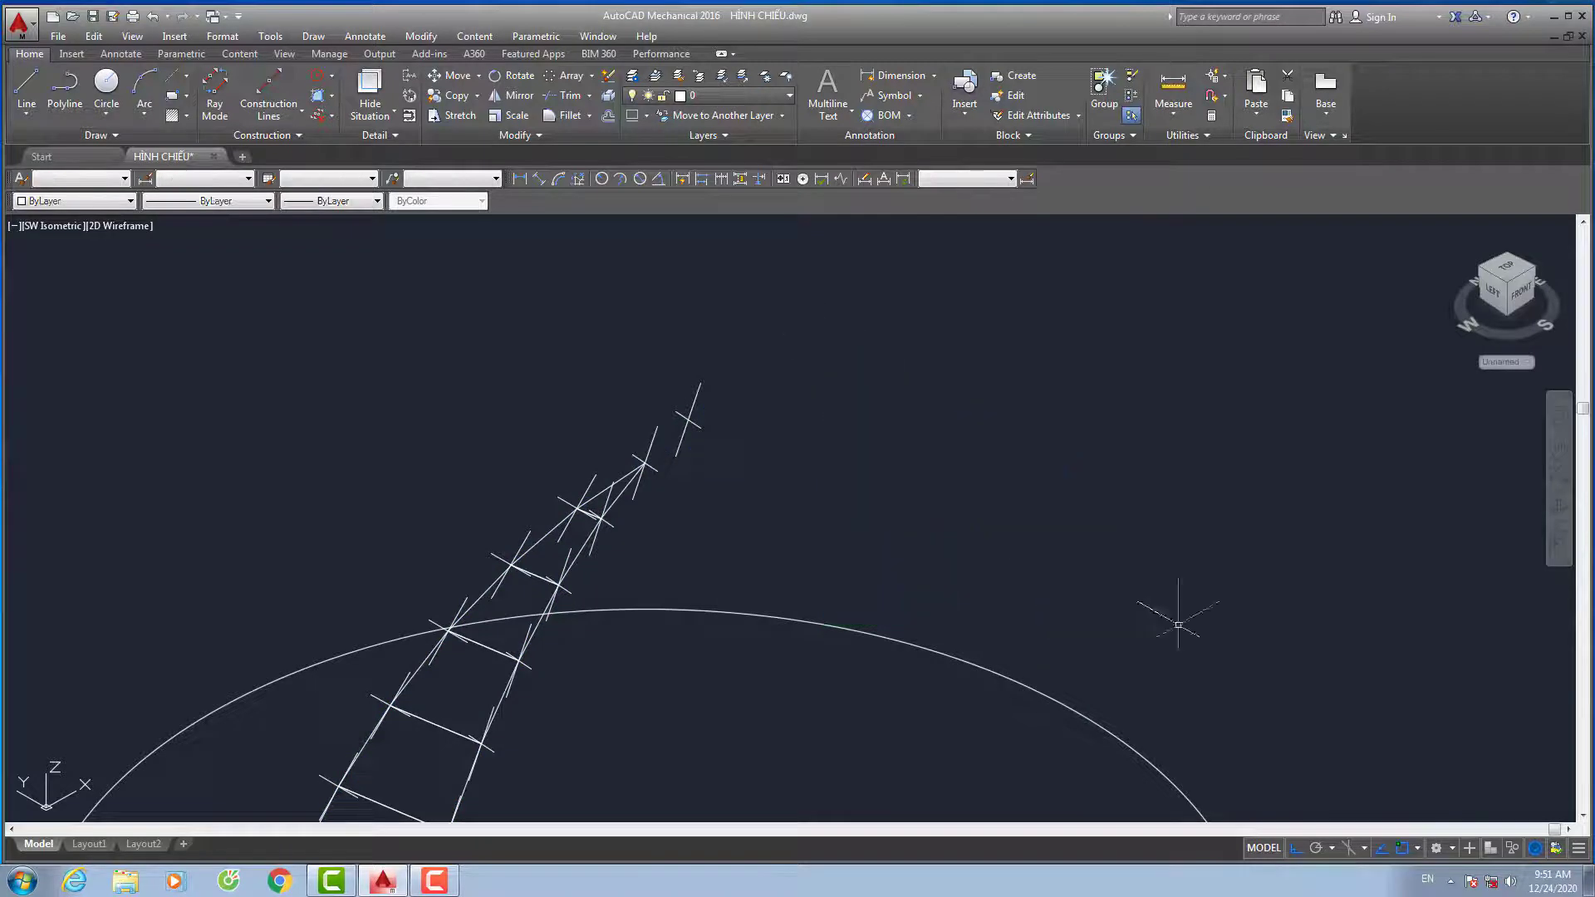
pyautogui.scroll(2, 679, 495)
pyautogui.click(740, 463)
pyautogui.click(565, 399)
pyautogui.scroll(-3, 631, 432)
pyautogui.press('Delete')
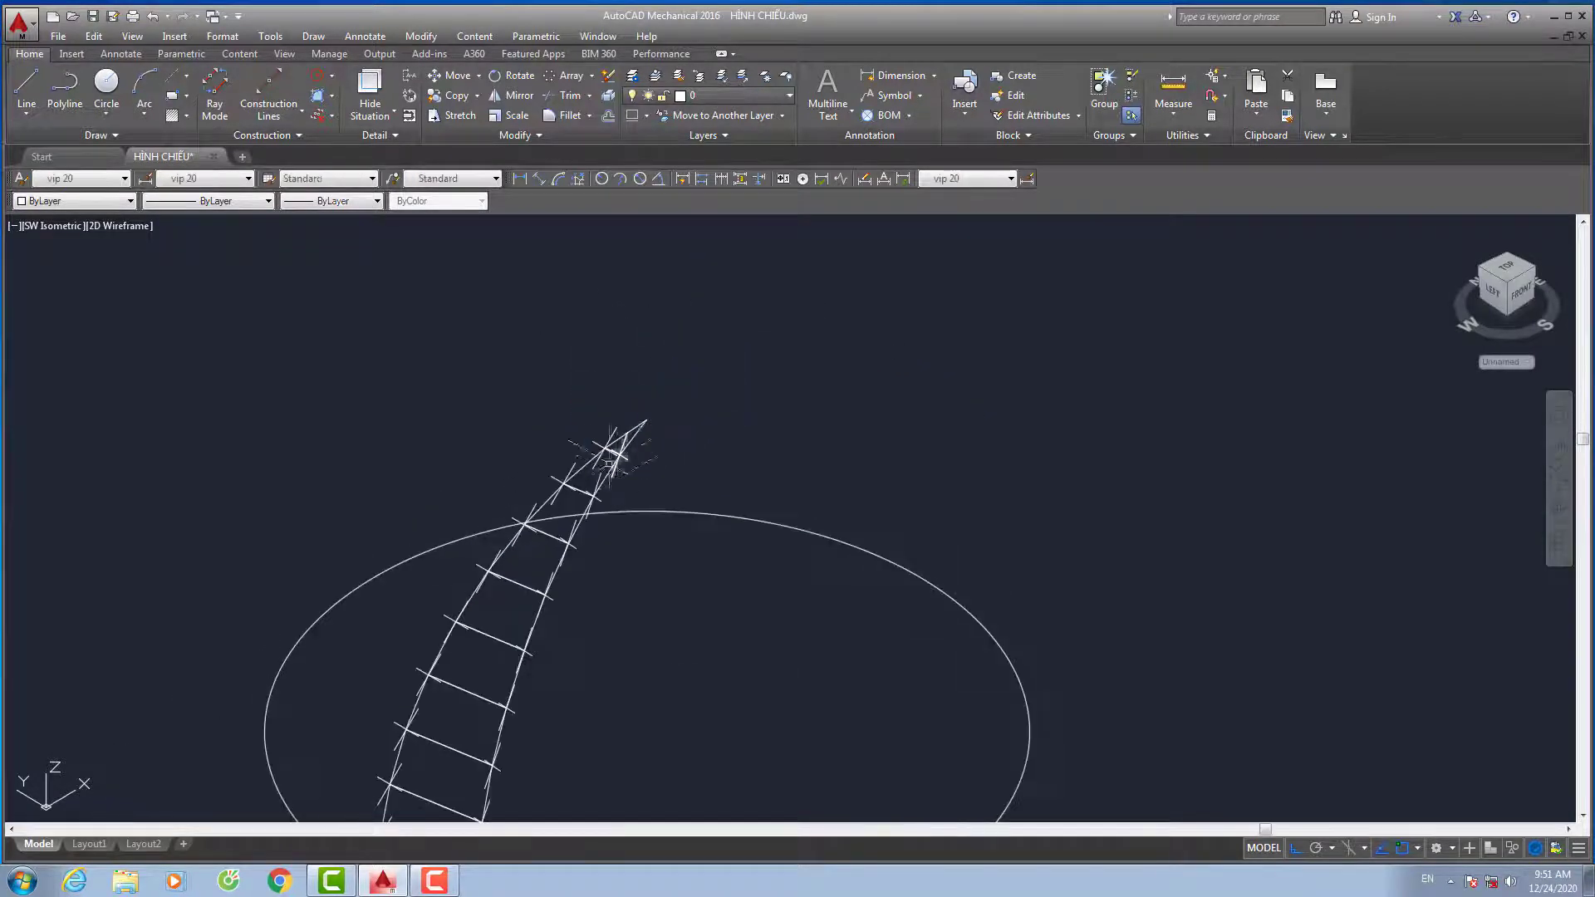
pyautogui.scroll(3, 552, 466)
# Pick the stray steep lines and short leftover tick near the tip, then cancel the selections
pyautogui.click(633, 434)
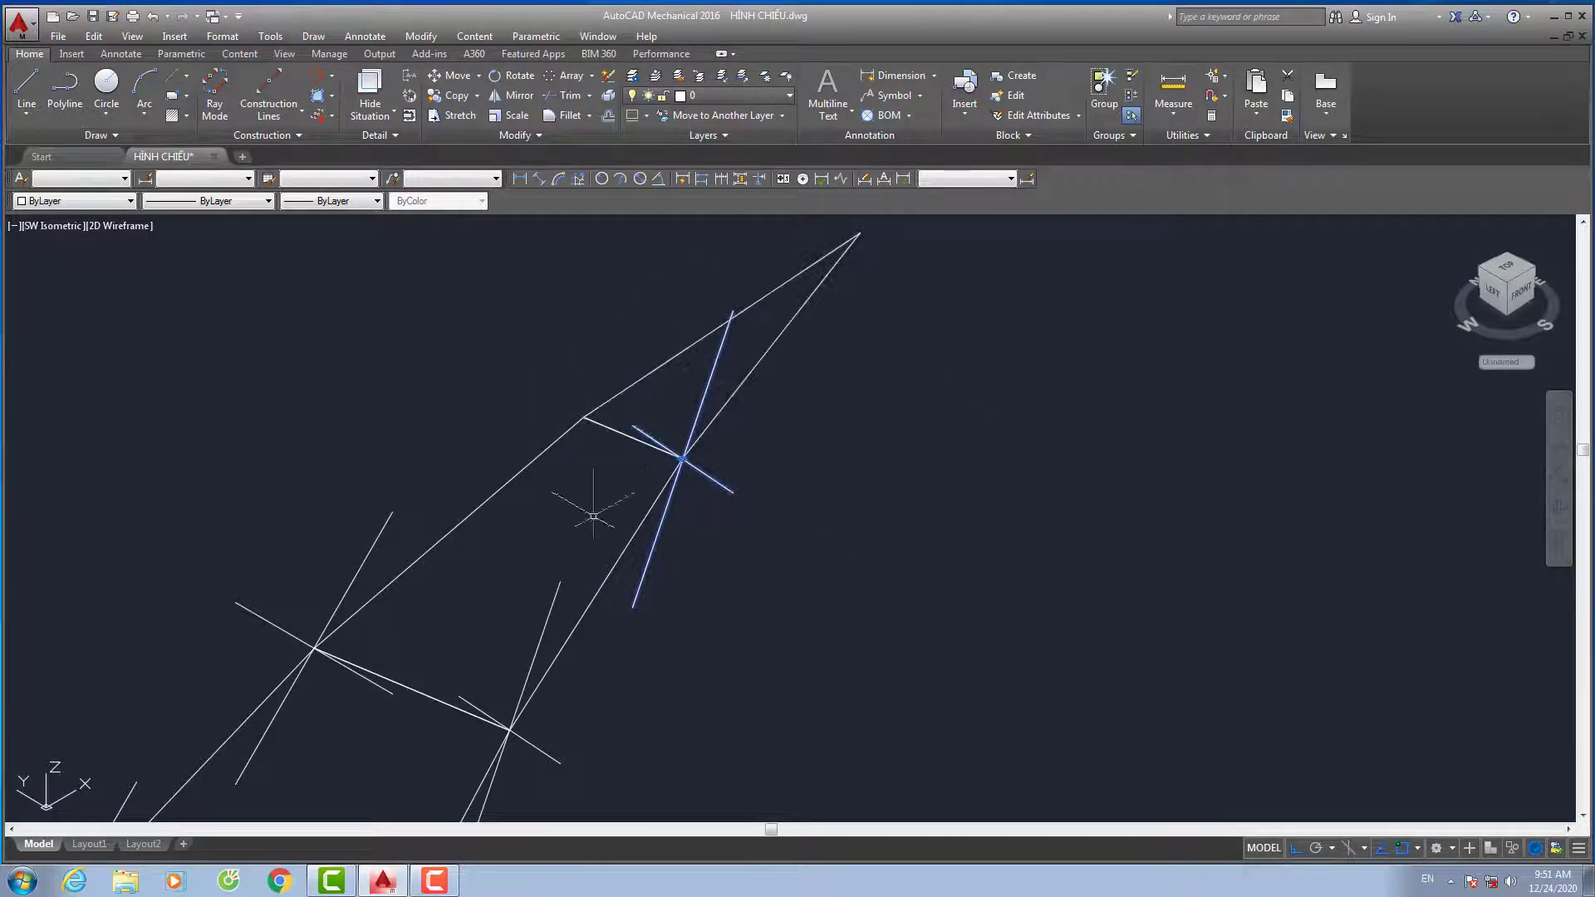
pyautogui.scroll(-3, 410, 631)
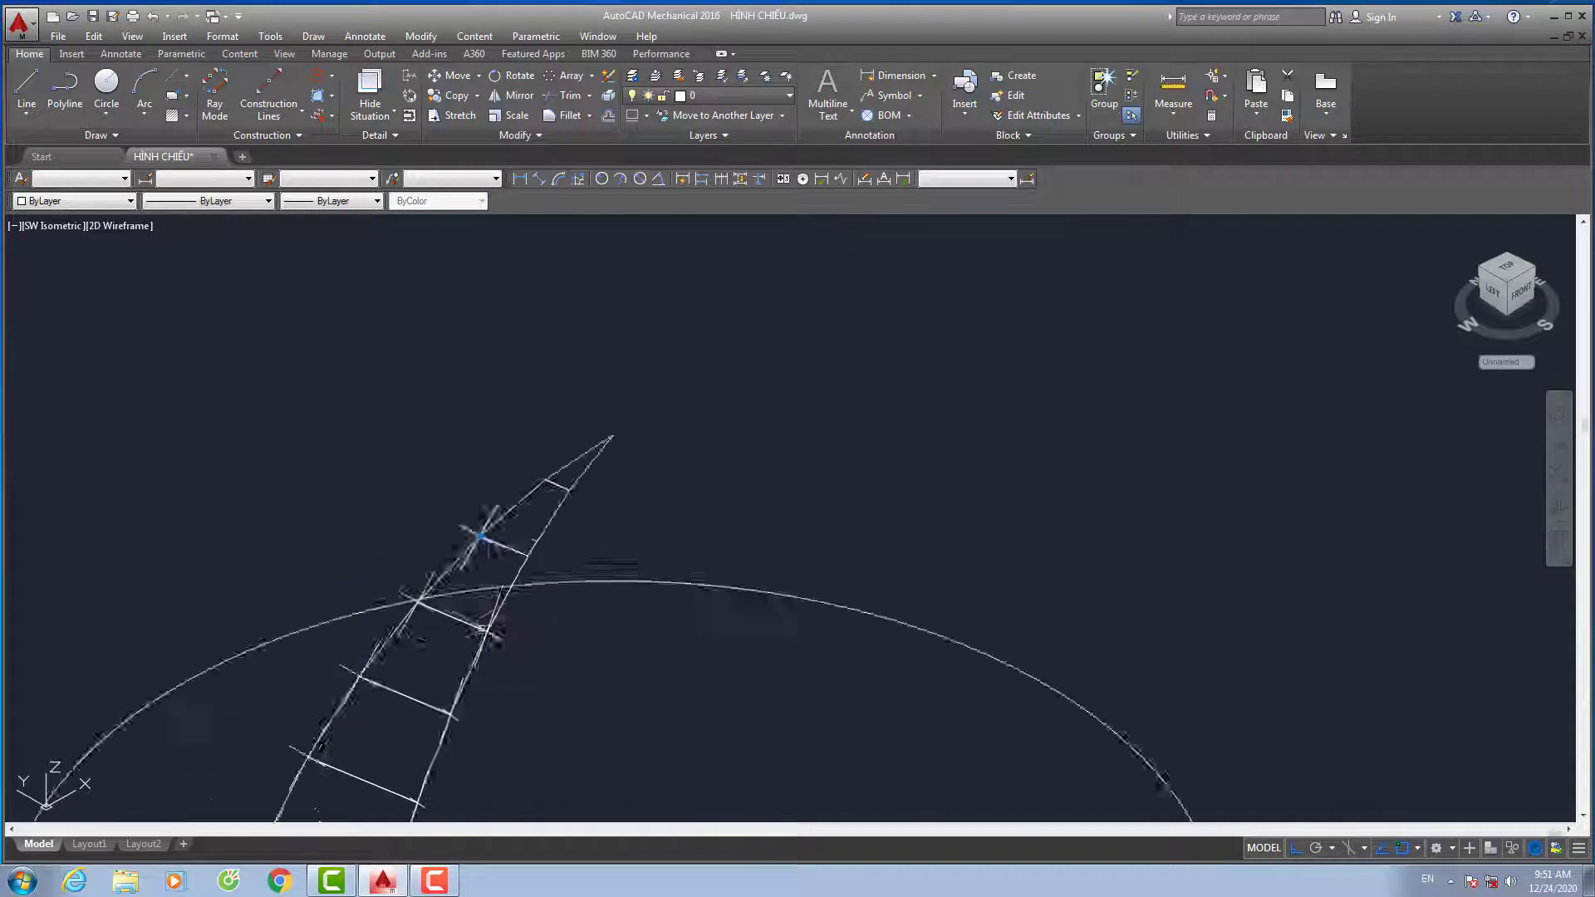
pyautogui.scroll(4, 432, 598)
pyautogui.click(486, 625)
pyautogui.scroll(-3, 359, 485)
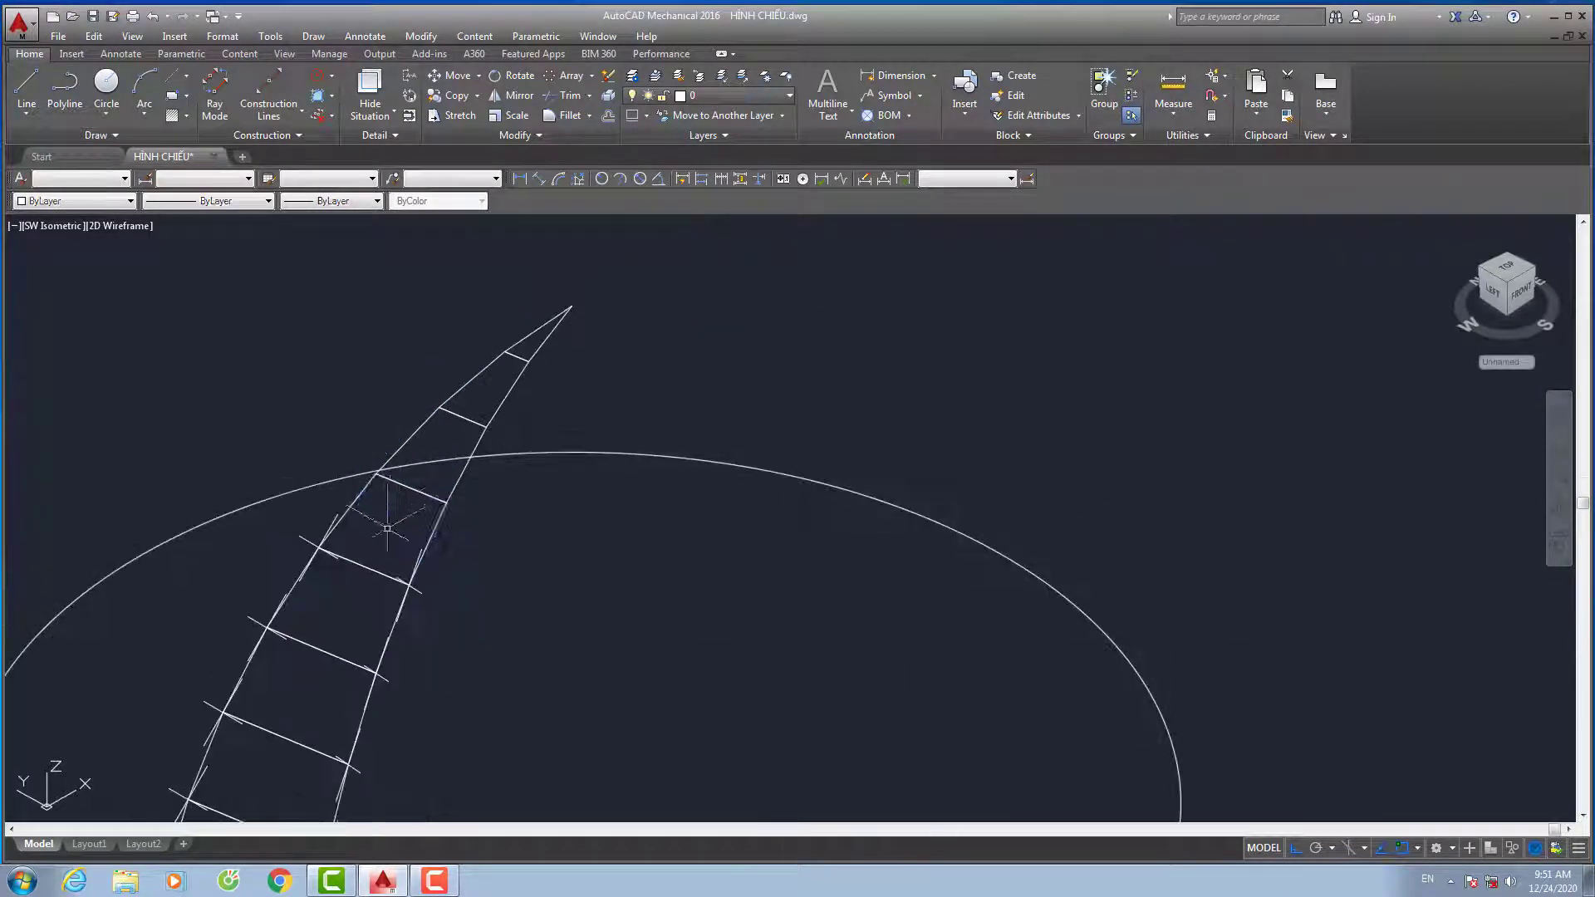
pyautogui.scroll(6, 401, 556)
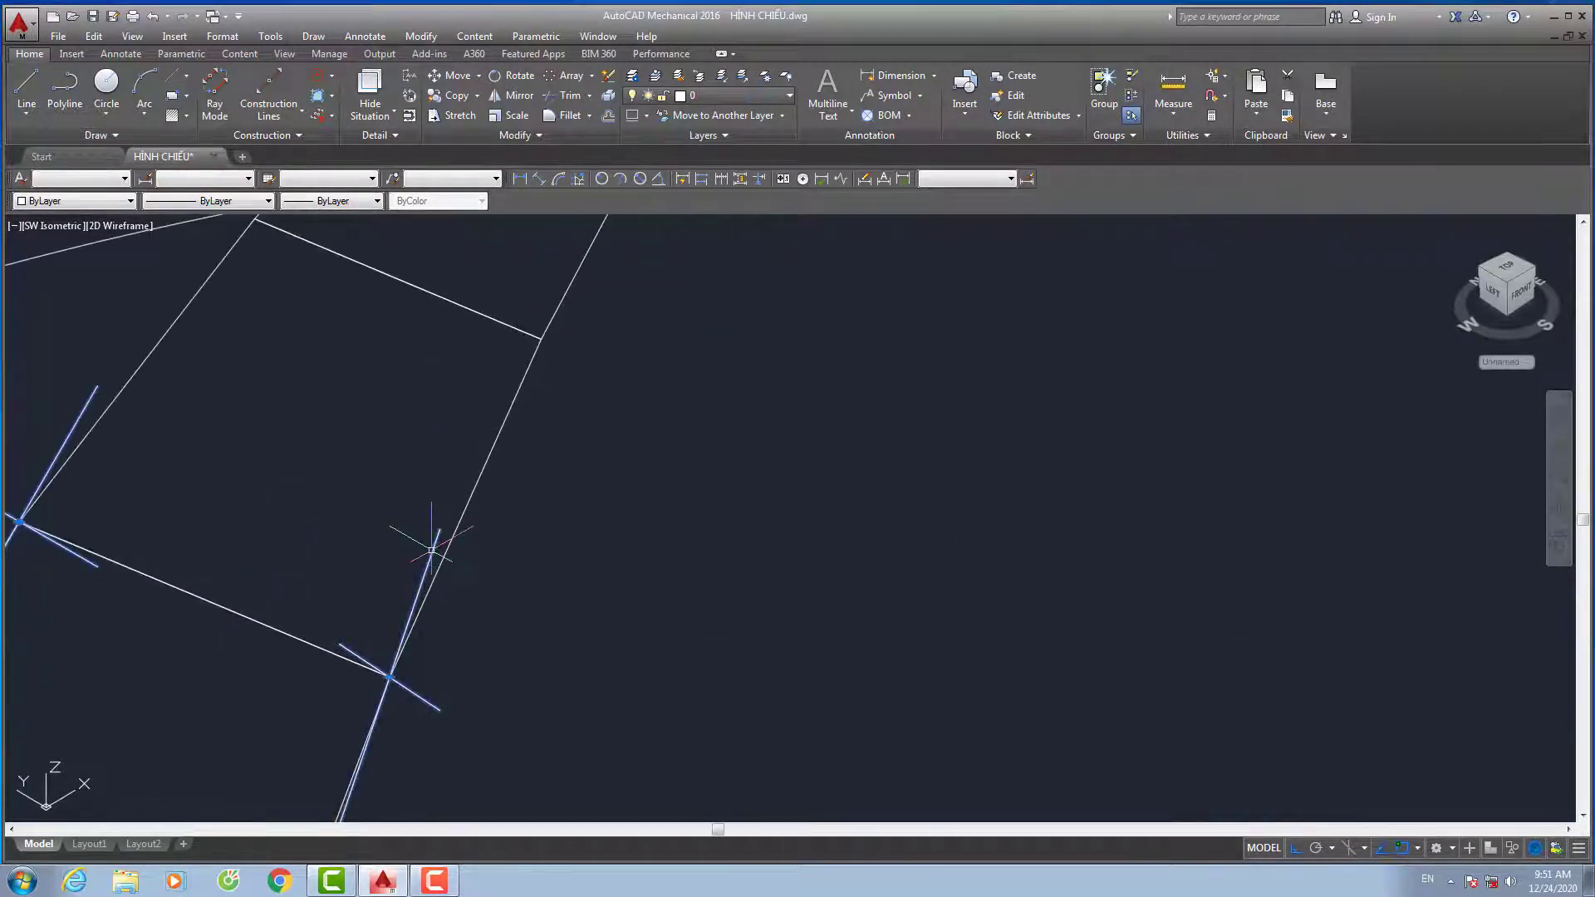
pyautogui.scroll(-3, 432, 550)
pyautogui.press('Escape')
pyautogui.scroll(4, 274, 582)
pyautogui.click(240, 591)
pyautogui.scroll(-2, 305, 534)
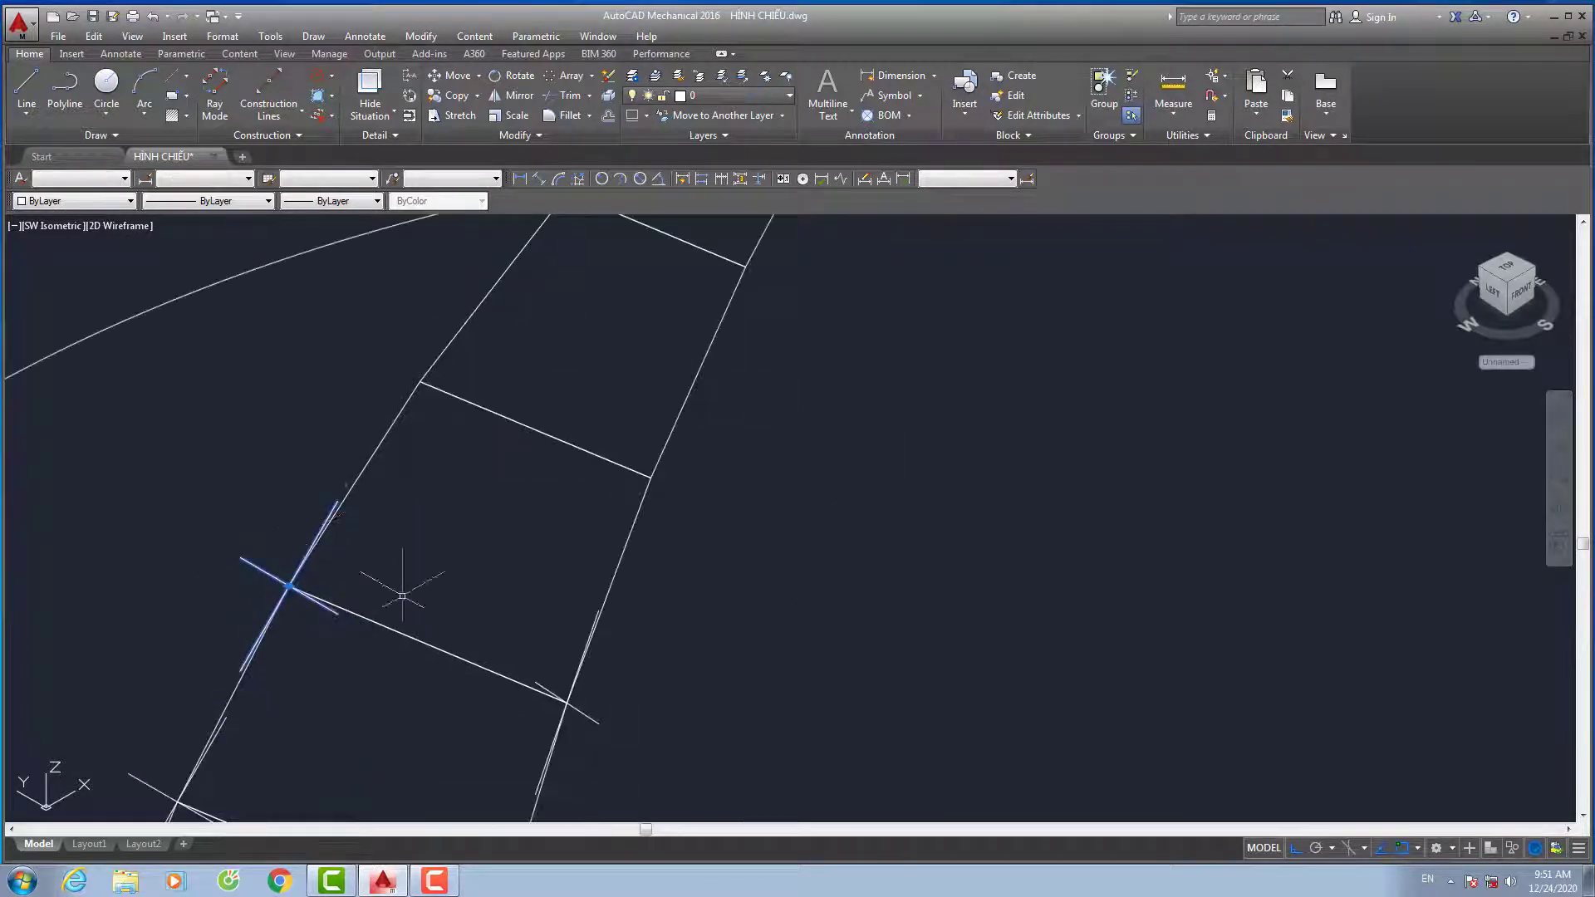
pyautogui.scroll(-3, 537, 674)
pyautogui.press('Escape')
pyautogui.scroll(4, 420, 552)
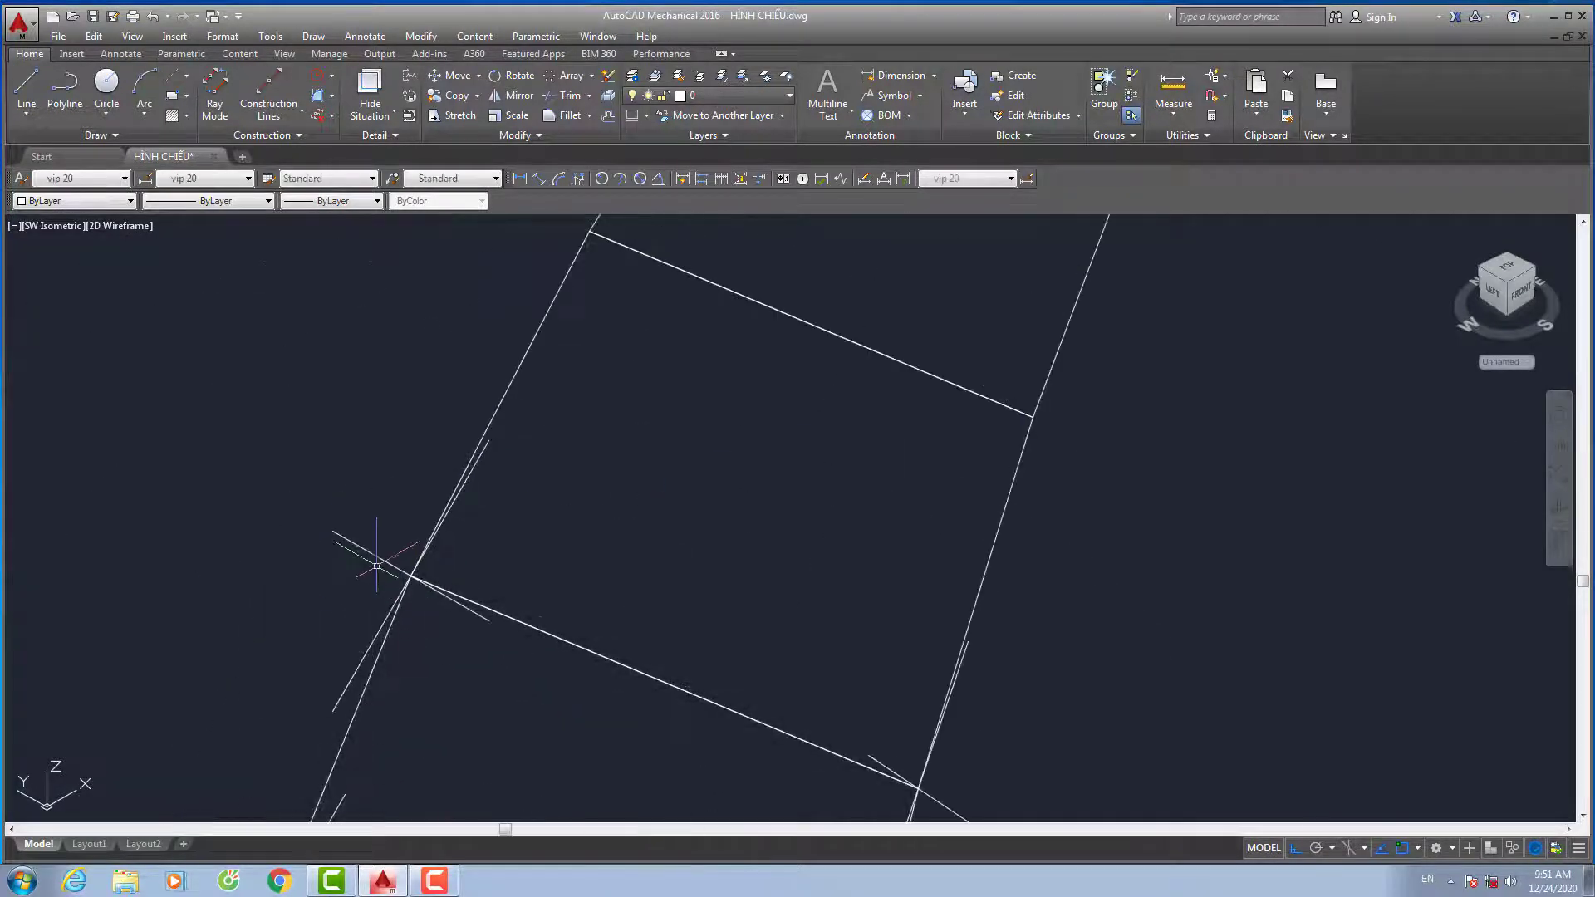
pyautogui.scroll(-3, 376, 601)
pyautogui.press('Escape')
# Clear the selection and zoom over the meshed strip to check its faces and division points
pyautogui.scroll(4, 387, 619)
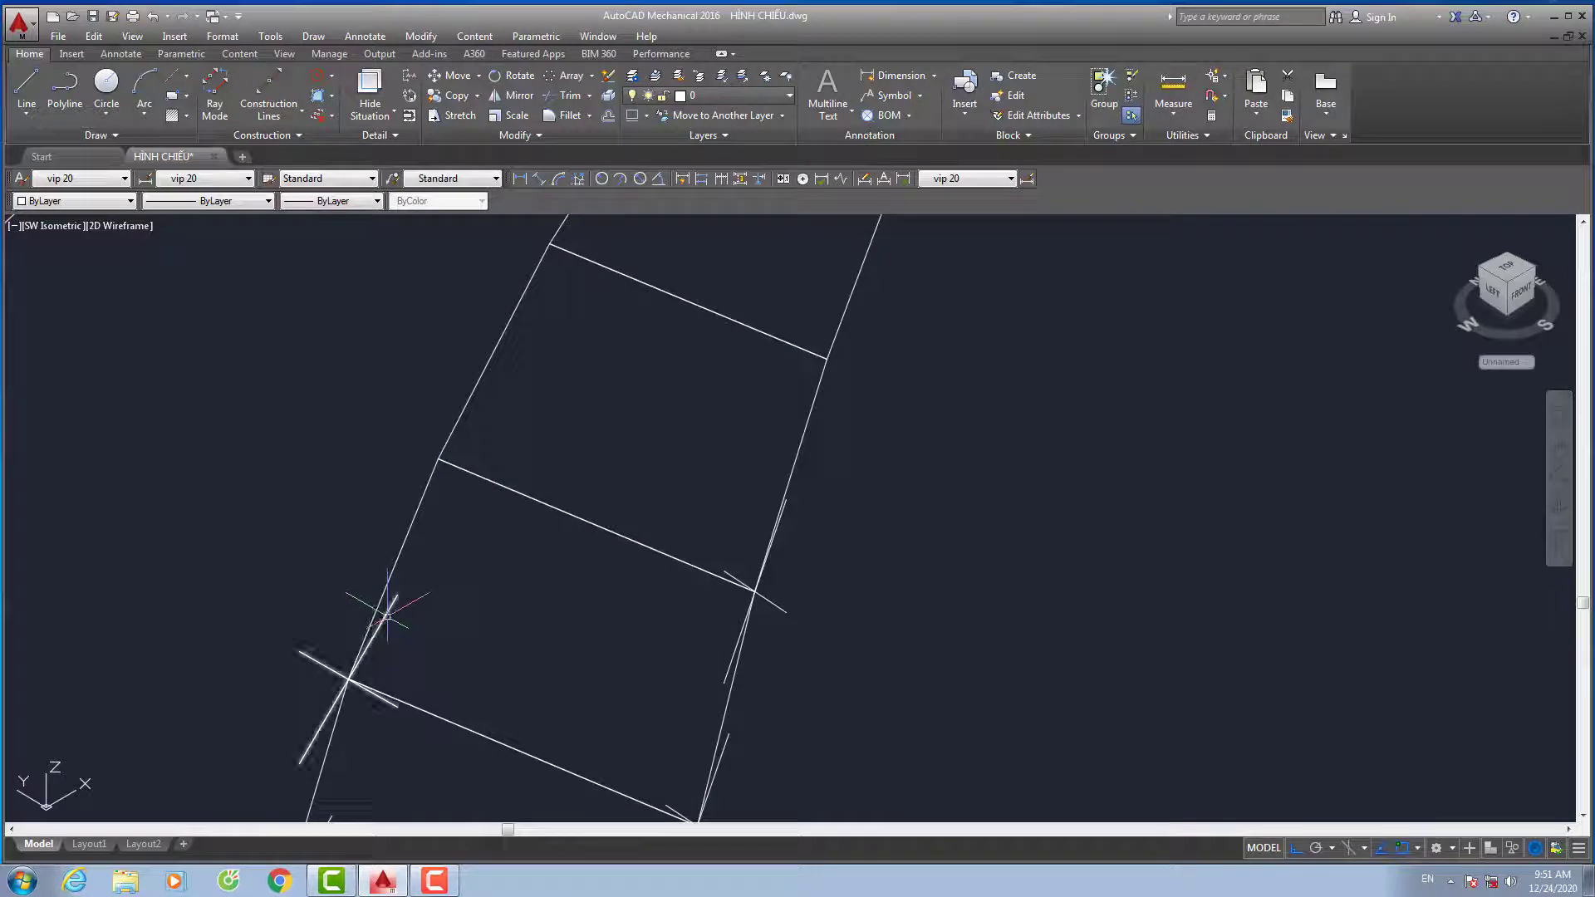
pyautogui.scroll(-4, 775, 604)
pyautogui.scroll(5, 676, 605)
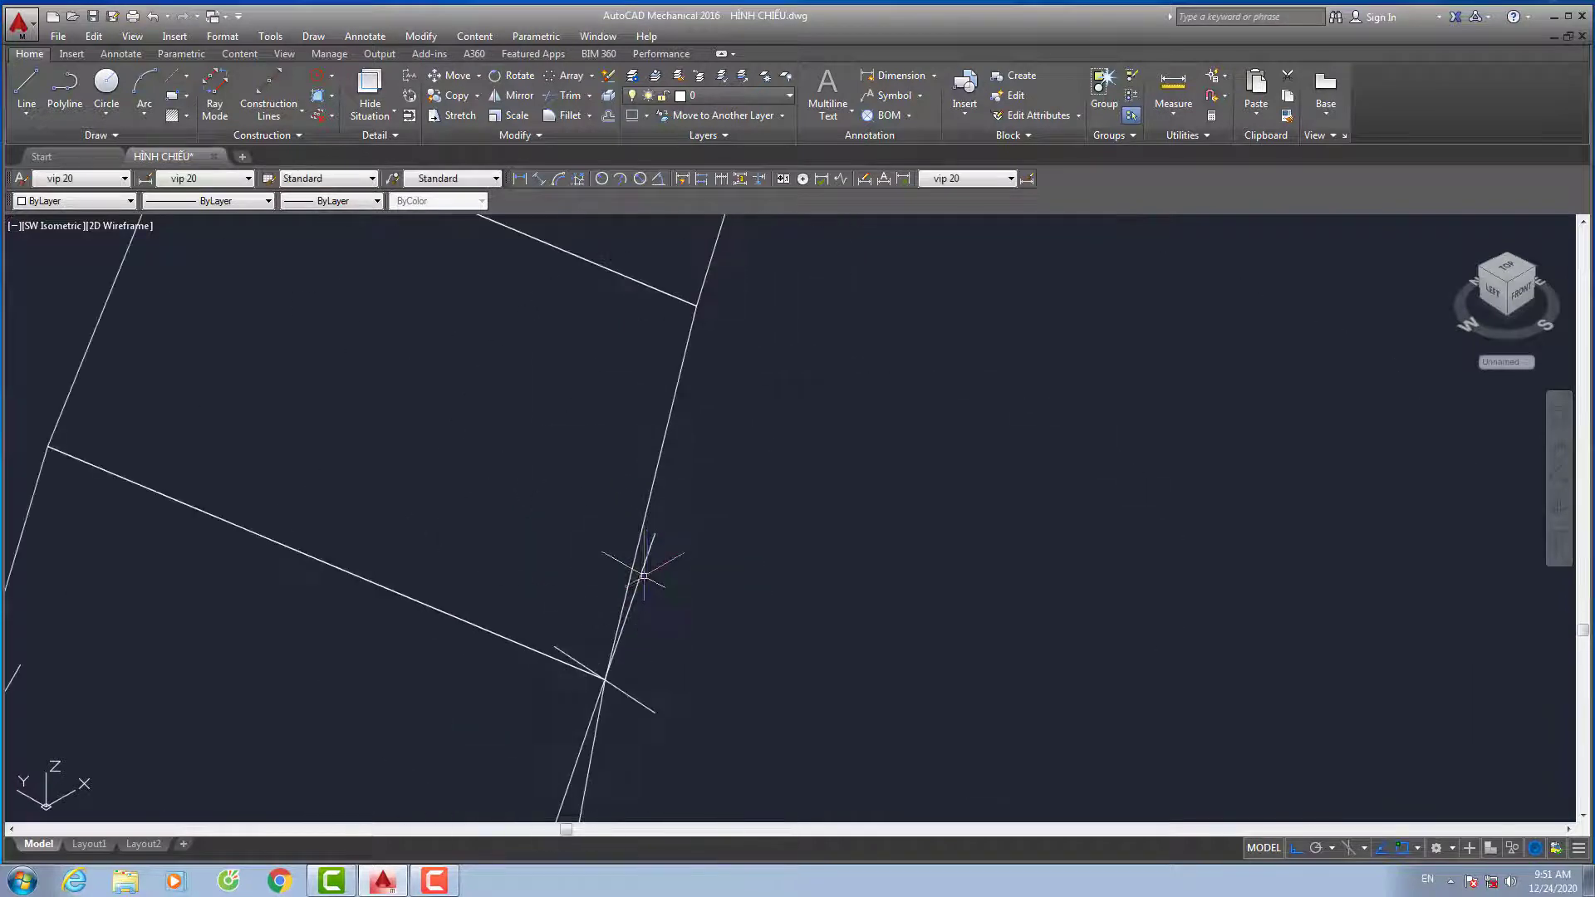
pyautogui.scroll(-2, 634, 570)
pyautogui.scroll(-1, 652, 551)
pyautogui.press('Escape')
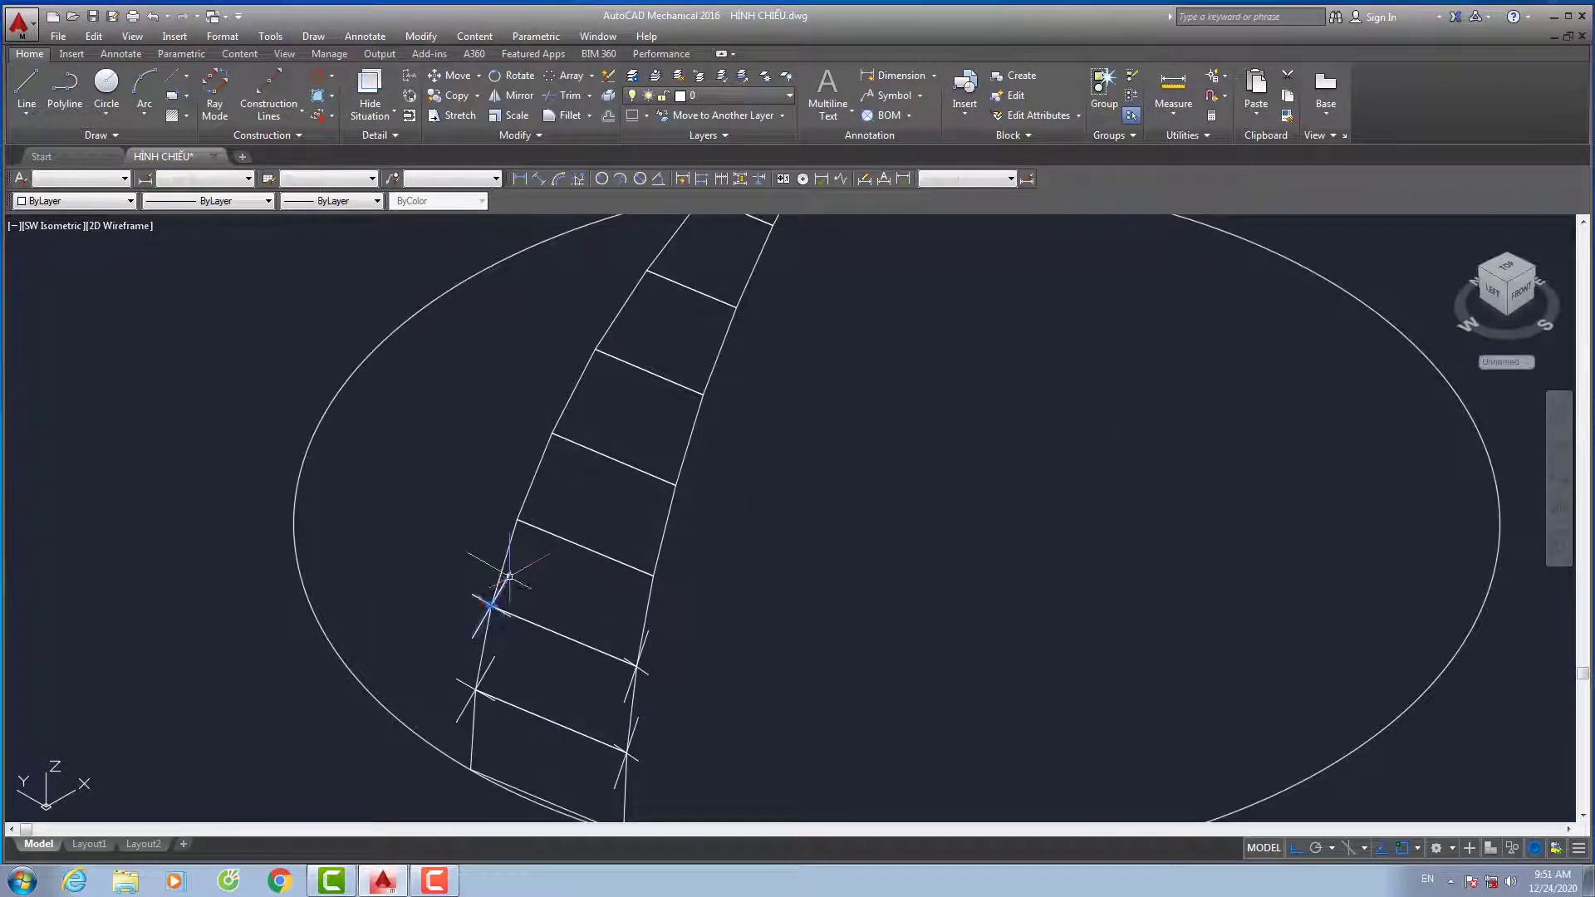
pyautogui.press('Escape')
pyautogui.scroll(4, 656, 639)
pyautogui.click(604, 709)
pyautogui.scroll(-4, 604, 709)
pyautogui.scroll(3, 456, 563)
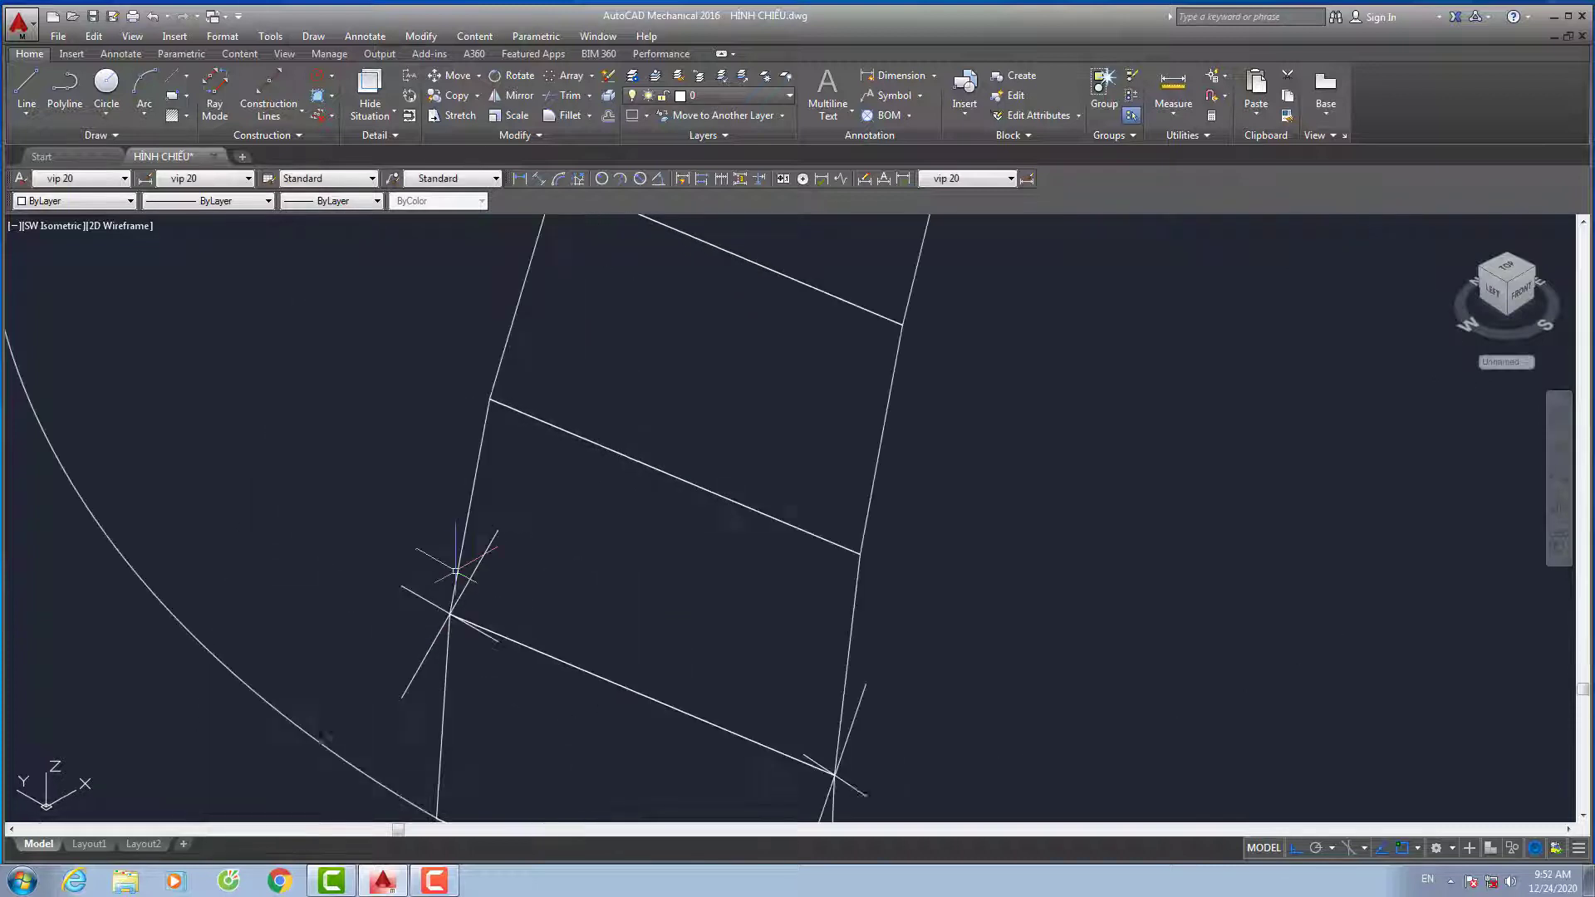
pyautogui.scroll(1, 462, 577)
pyautogui.scroll(-4, 700, 554)
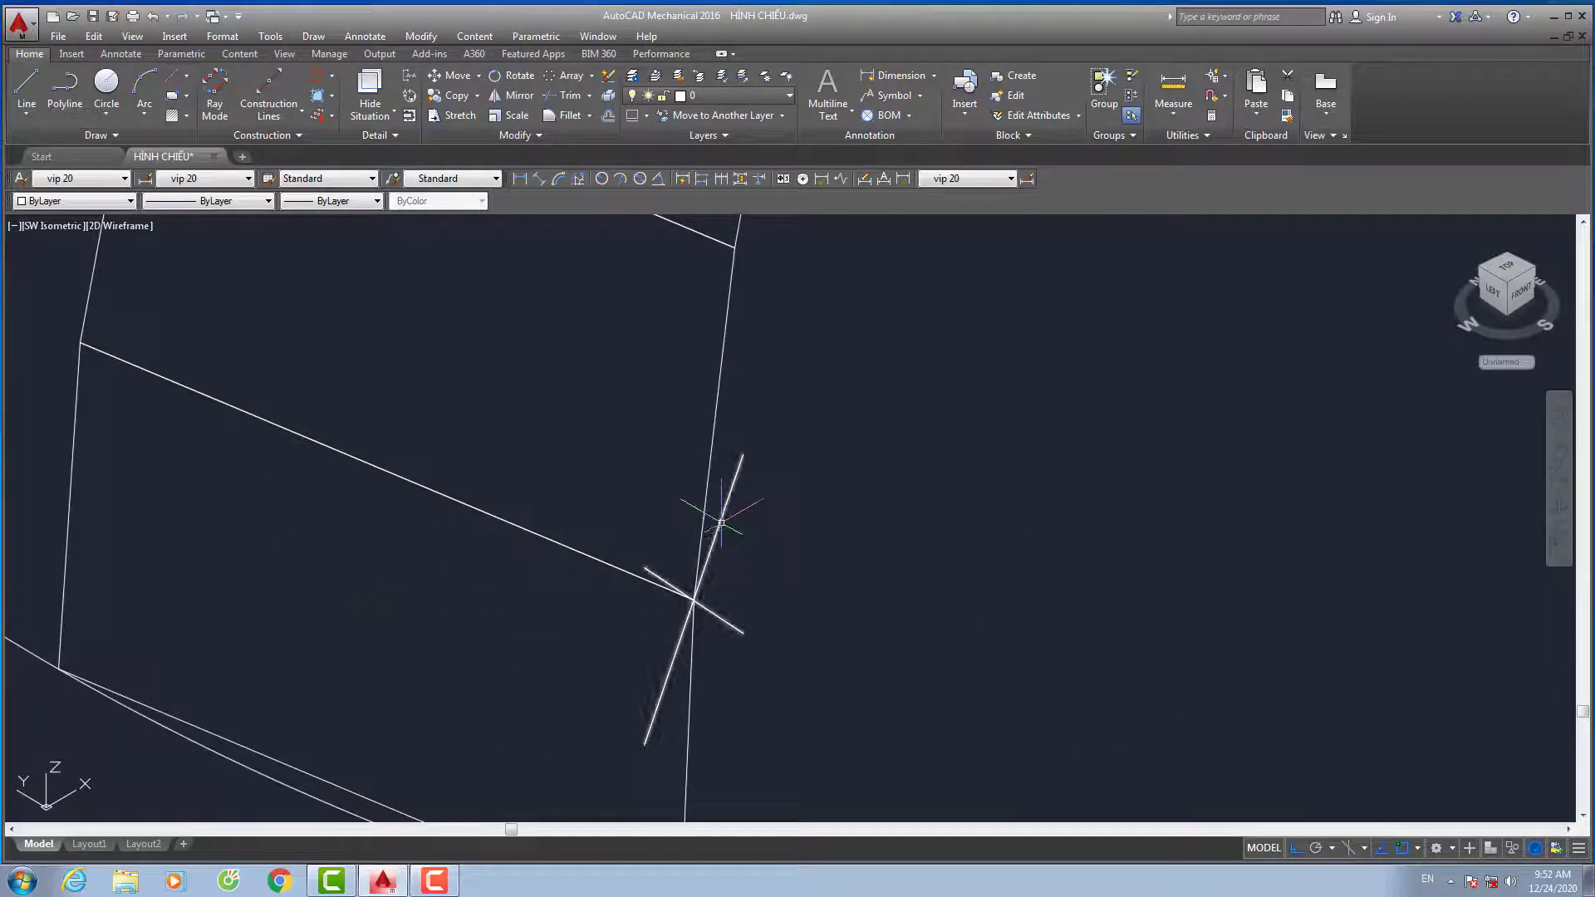
pyautogui.scroll(-5, 835, 561)
pyautogui.scroll(4, 986, 415)
pyautogui.scroll(-6, 687, 545)
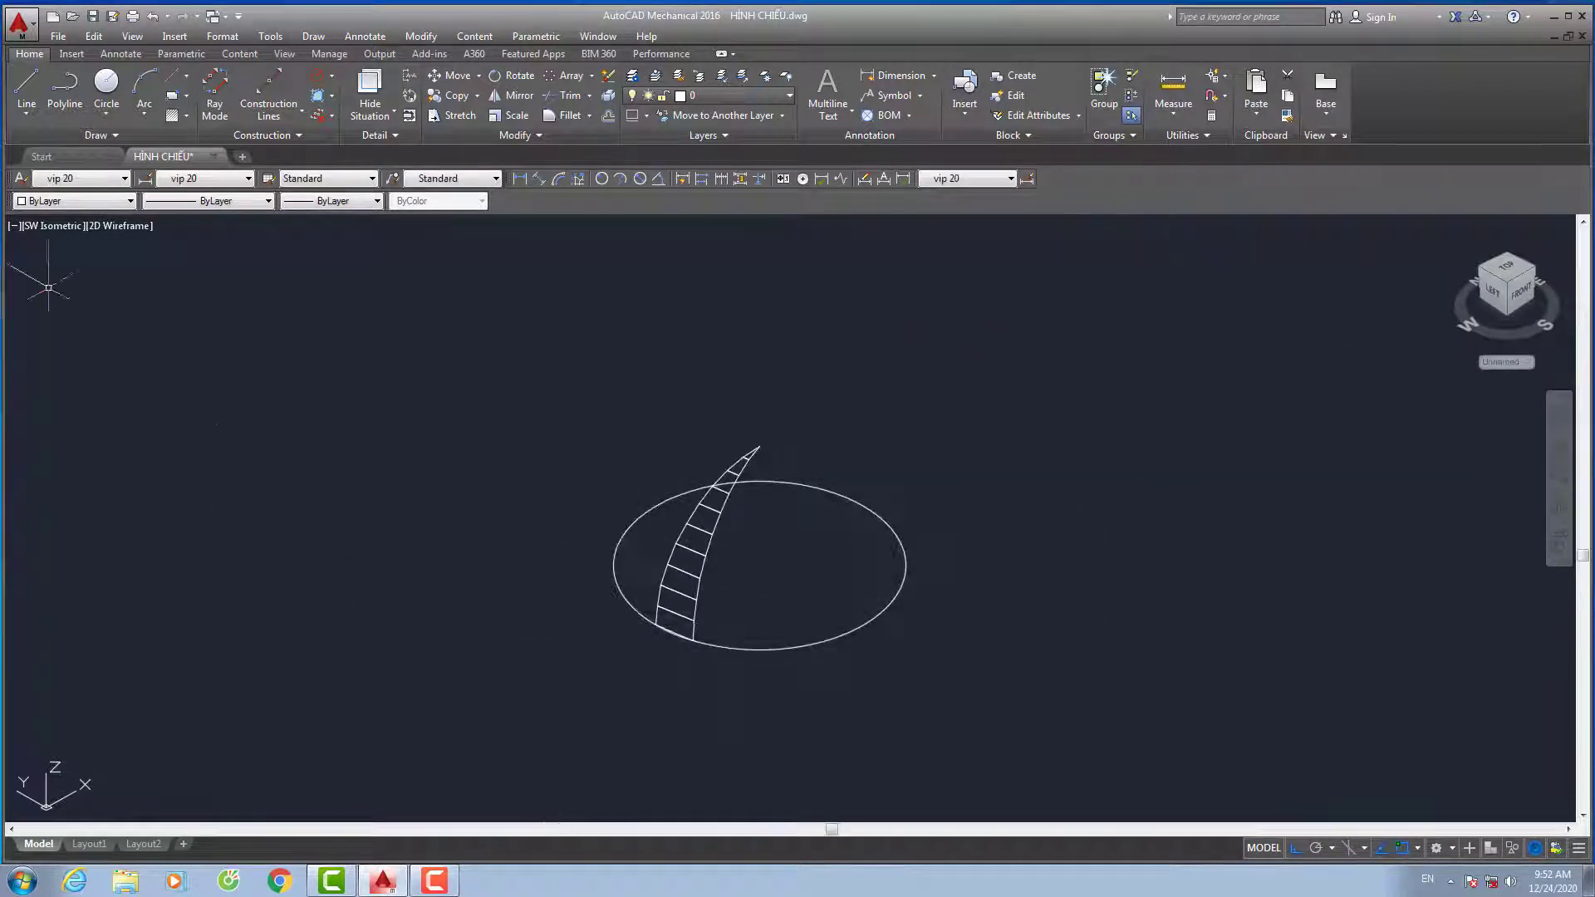
# Switch the viewport to the shaded Conceptual visual style
pyautogui.click(117, 226)
pyautogui.click(170, 285)
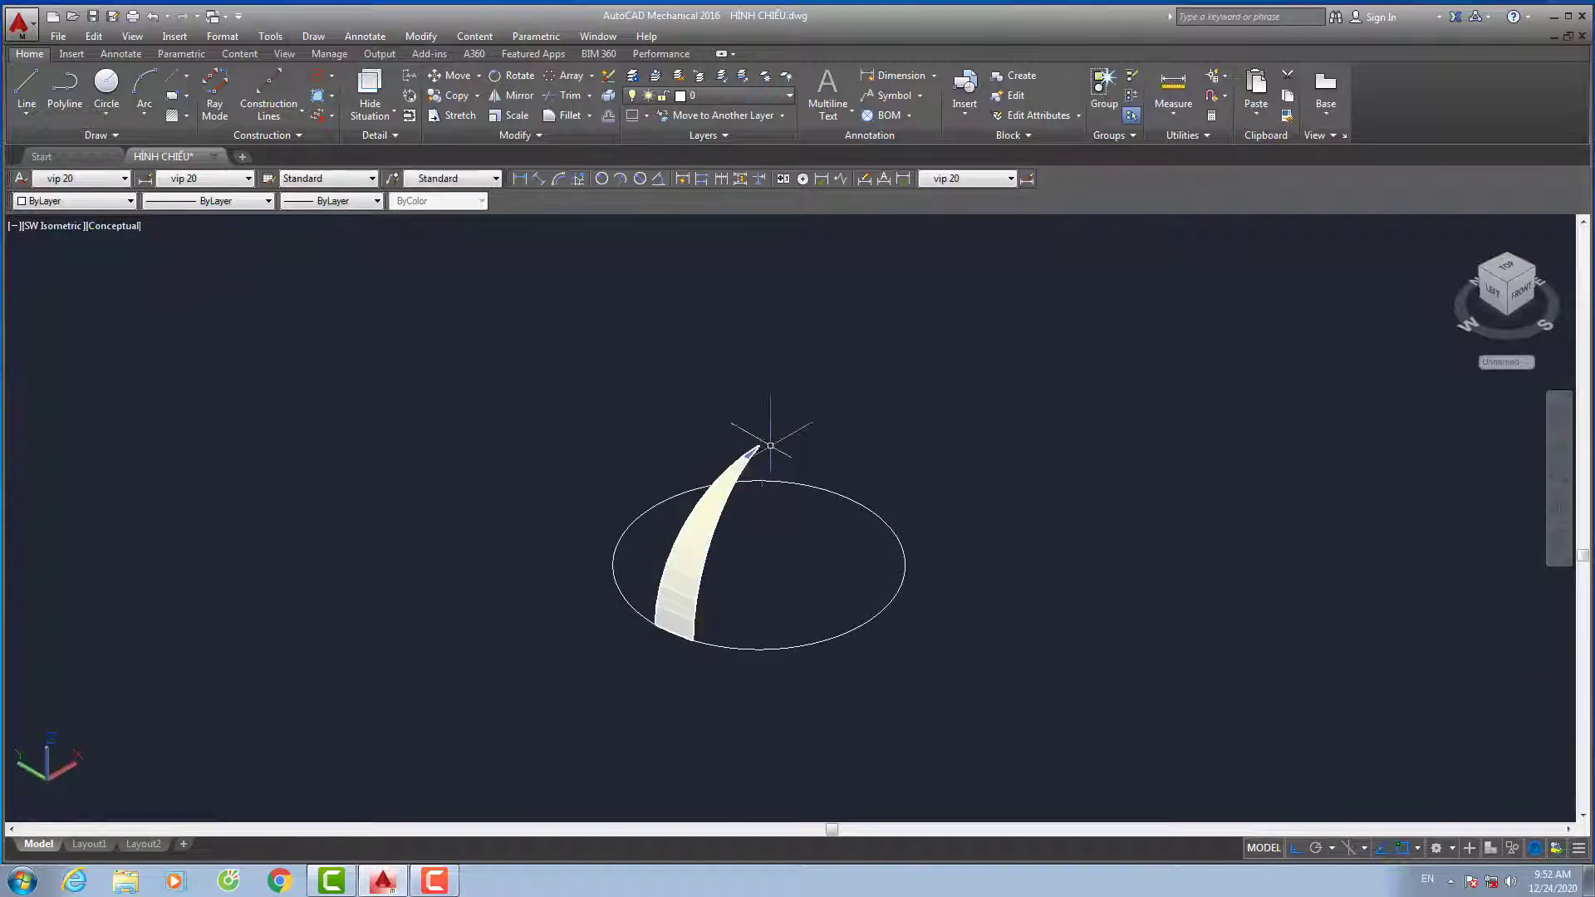
pyautogui.scroll(4, 771, 446)
pyautogui.moveTo(596, 824); pyautogui.dragTo(721, 575, button='middle')
# Select all the strip's faces, lower, middle and tip, with selection windows
pyautogui.click(732, 649)
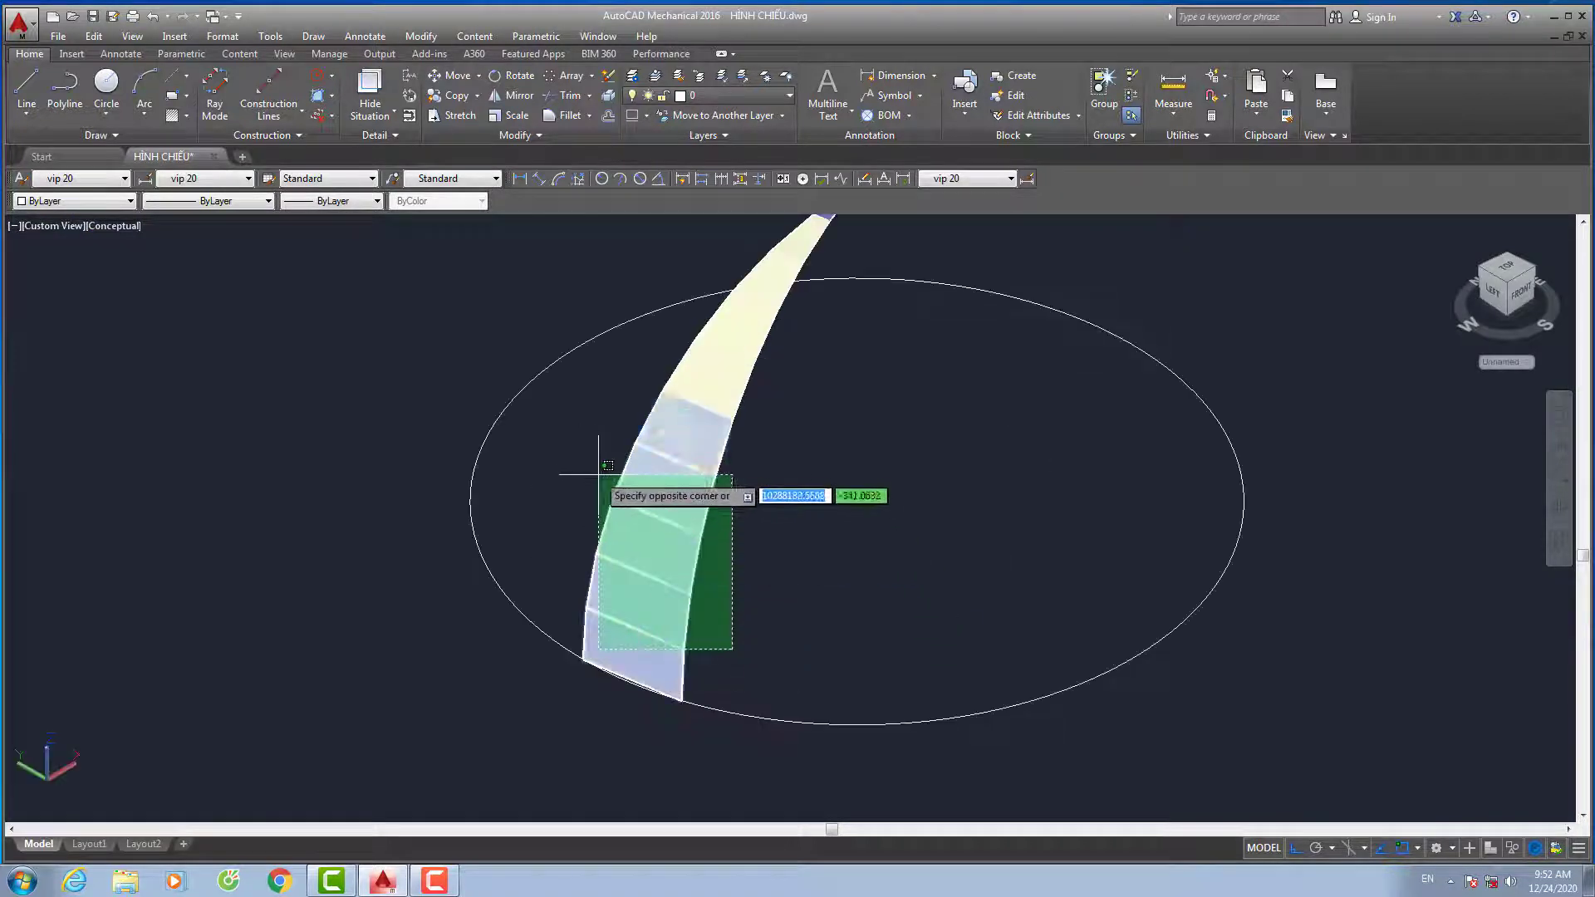
pyautogui.click(623, 480)
pyautogui.moveTo(776, 435); pyautogui.dragTo(736, 609, button='middle')
pyautogui.click(748, 595)
pyautogui.click(687, 540)
pyautogui.scroll(3, 777, 406)
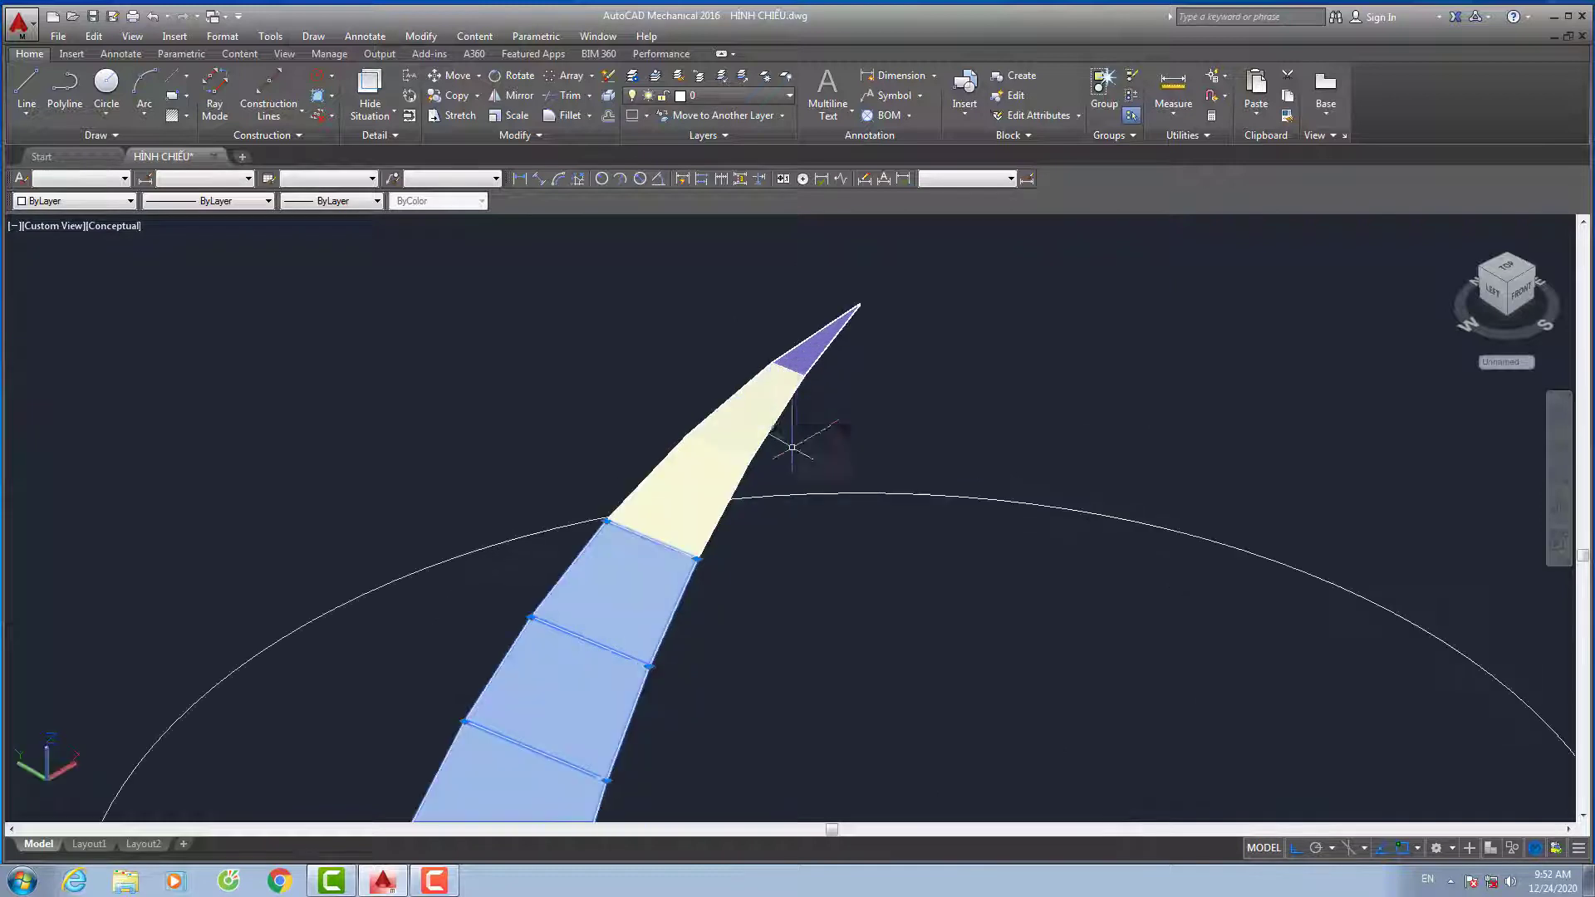
pyautogui.click(781, 453)
pyautogui.click(634, 357)
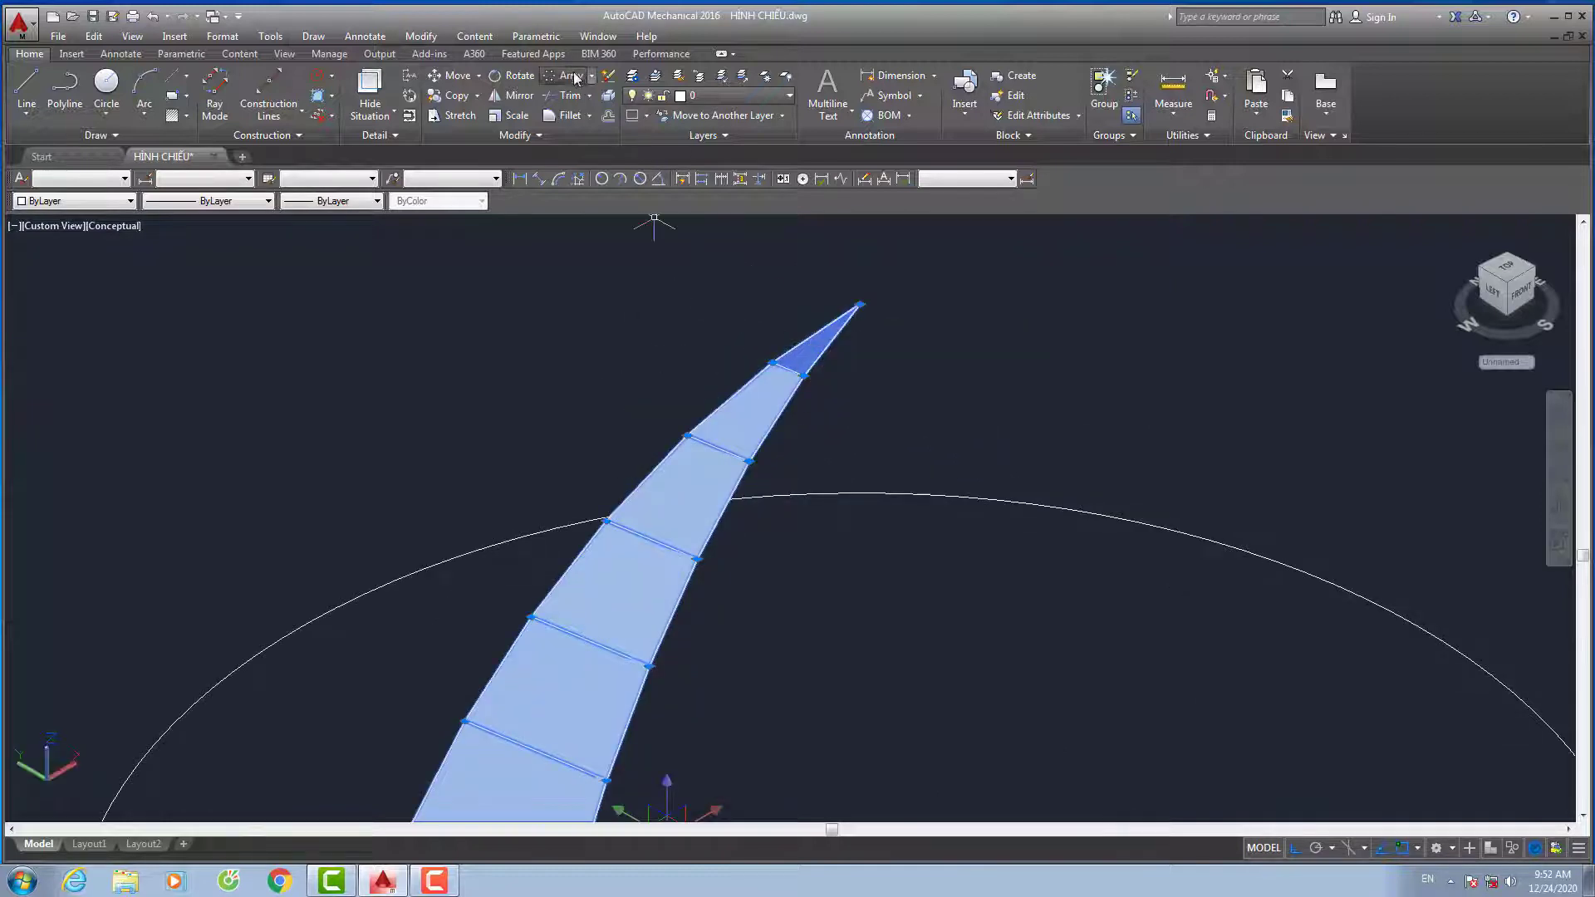
# Start a polar array of the strip centred on the ellipse centre
pyautogui.click(572, 75)
pyautogui.scroll(-3, 747, 282)
pyautogui.click(732, 498)
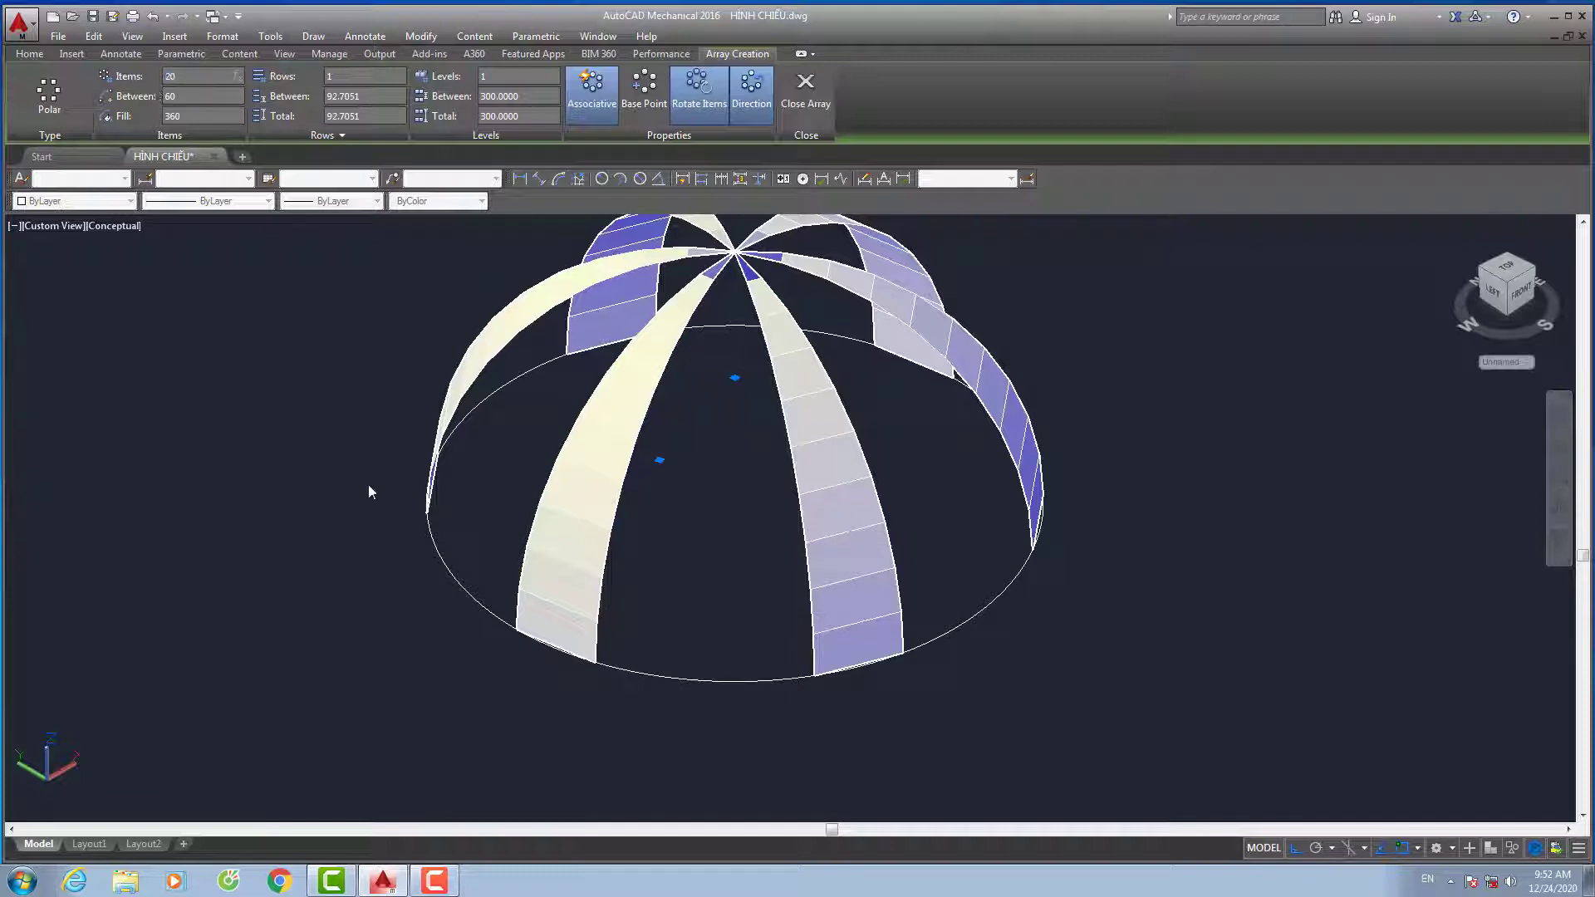
# Finish the 20-item, 360° polar array and orbit the dome to view it from above
pyautogui.scroll(-5, 374, 532)
pyautogui.press('Return')
pyautogui.scroll(10, 602, 513)
pyautogui.scroll(-8, 619, 424)
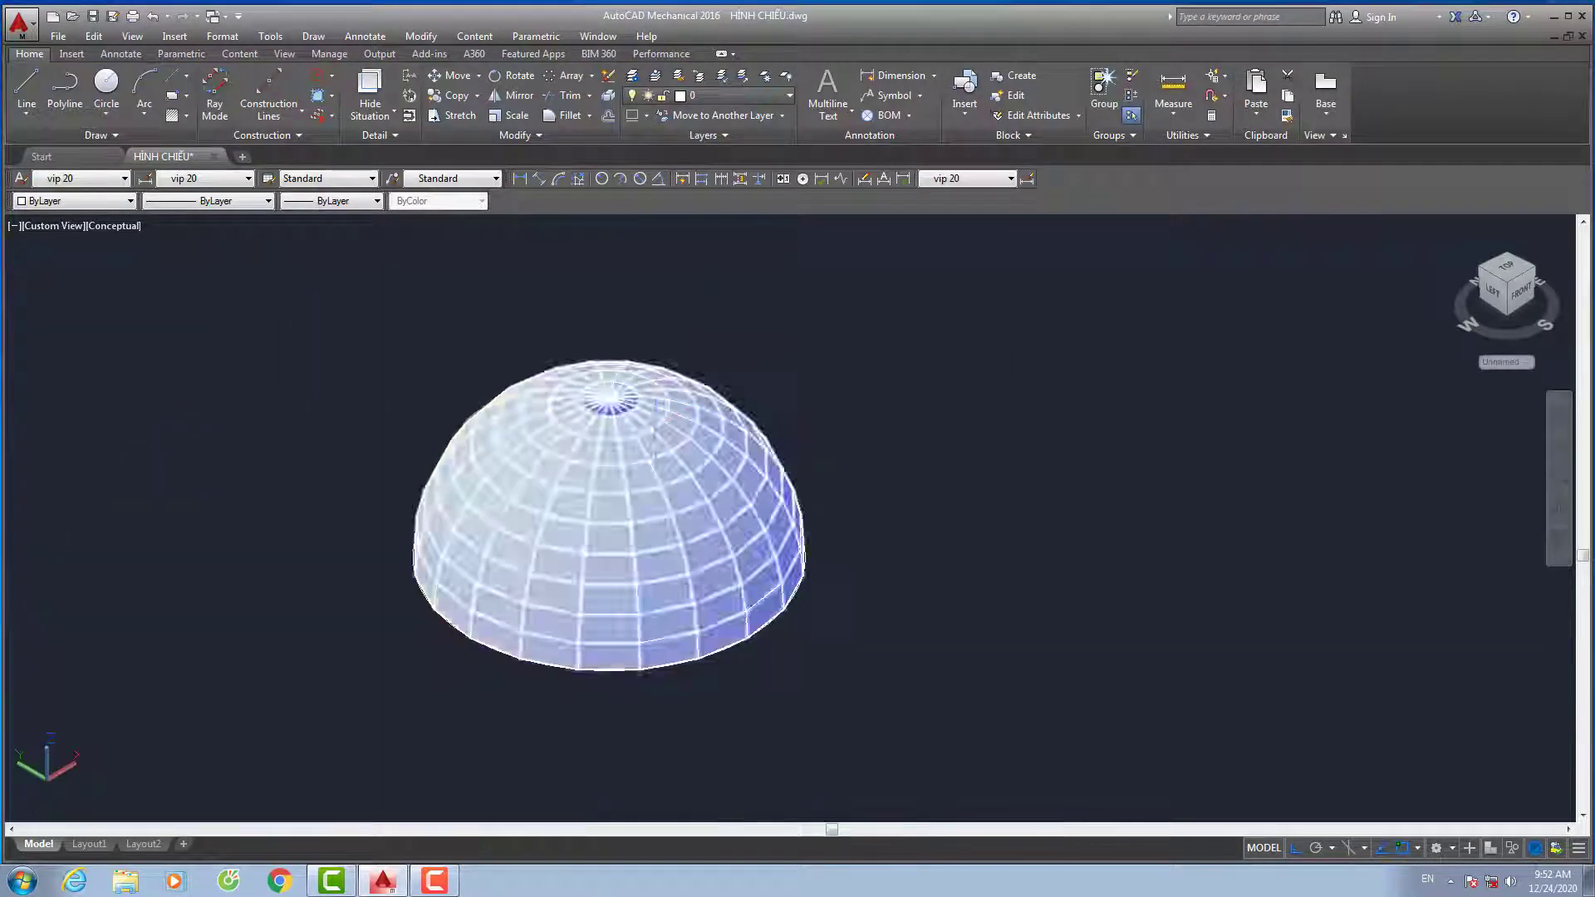
pyautogui.moveTo(1340, 558)
pyautogui.keyDown('shift'); pyautogui.mouseDown(button='middle')
pyautogui.moveTo(1126, 652)
pyautogui.moveTo(578, 442)
pyautogui.moveTo(905, 570)
pyautogui.moveTo(402, 504)
pyautogui.moveTo(834, 521)
pyautogui.moveTo(420, 541)
pyautogui.moveTo(805, 662)
pyautogui.moveTo(887, 658)
pyautogui.mouseUp(button='middle'); pyautogui.keyUp('shift')
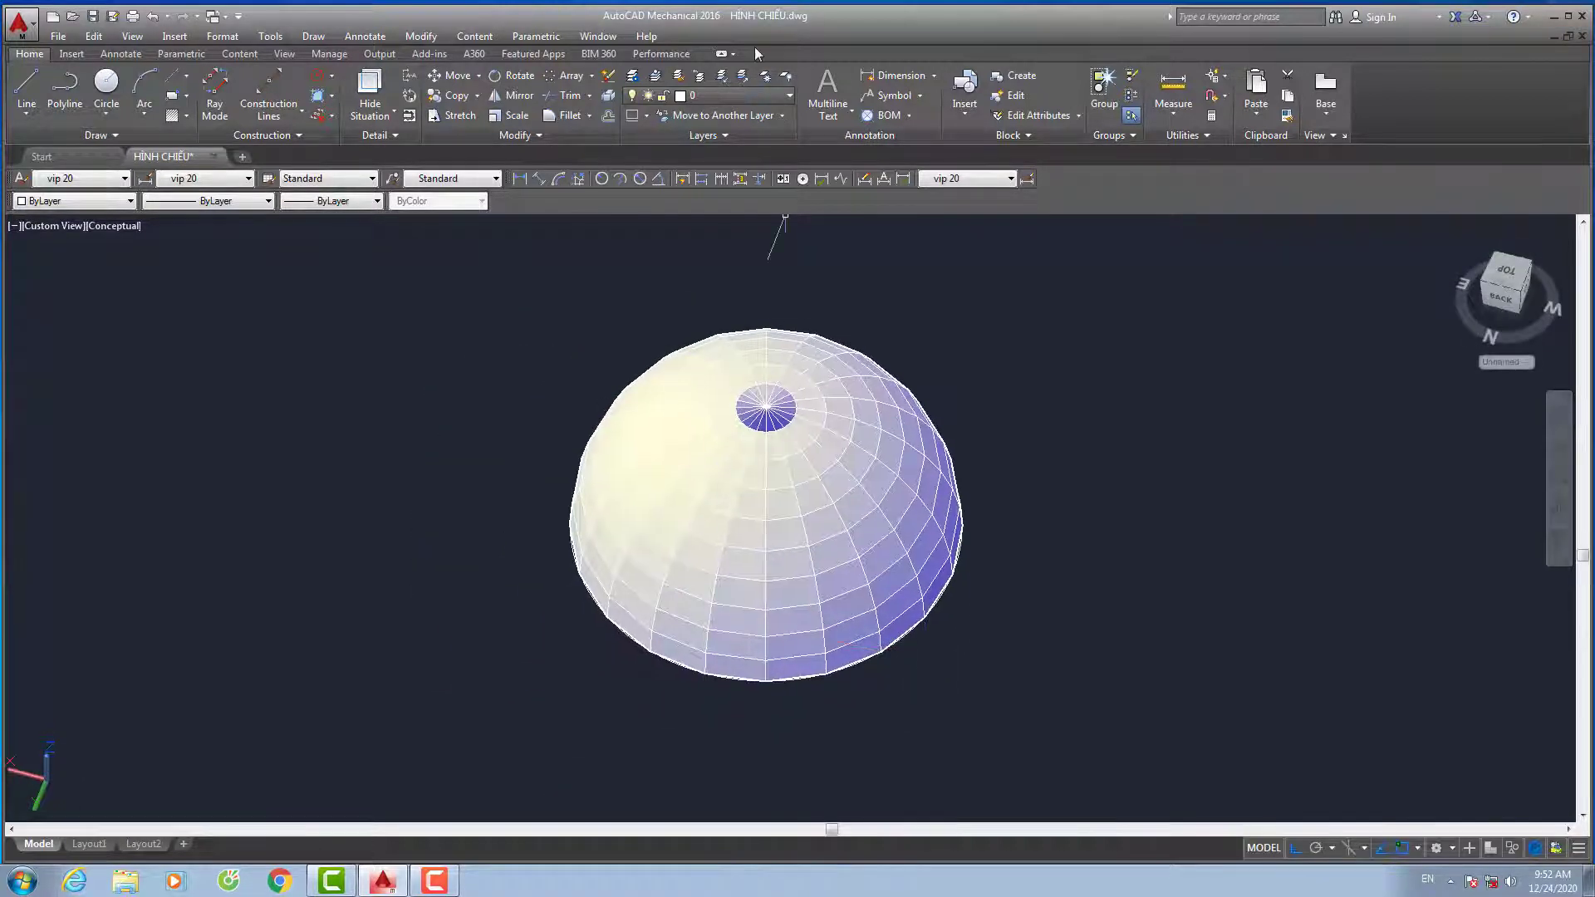
pyautogui.click(733, 54)
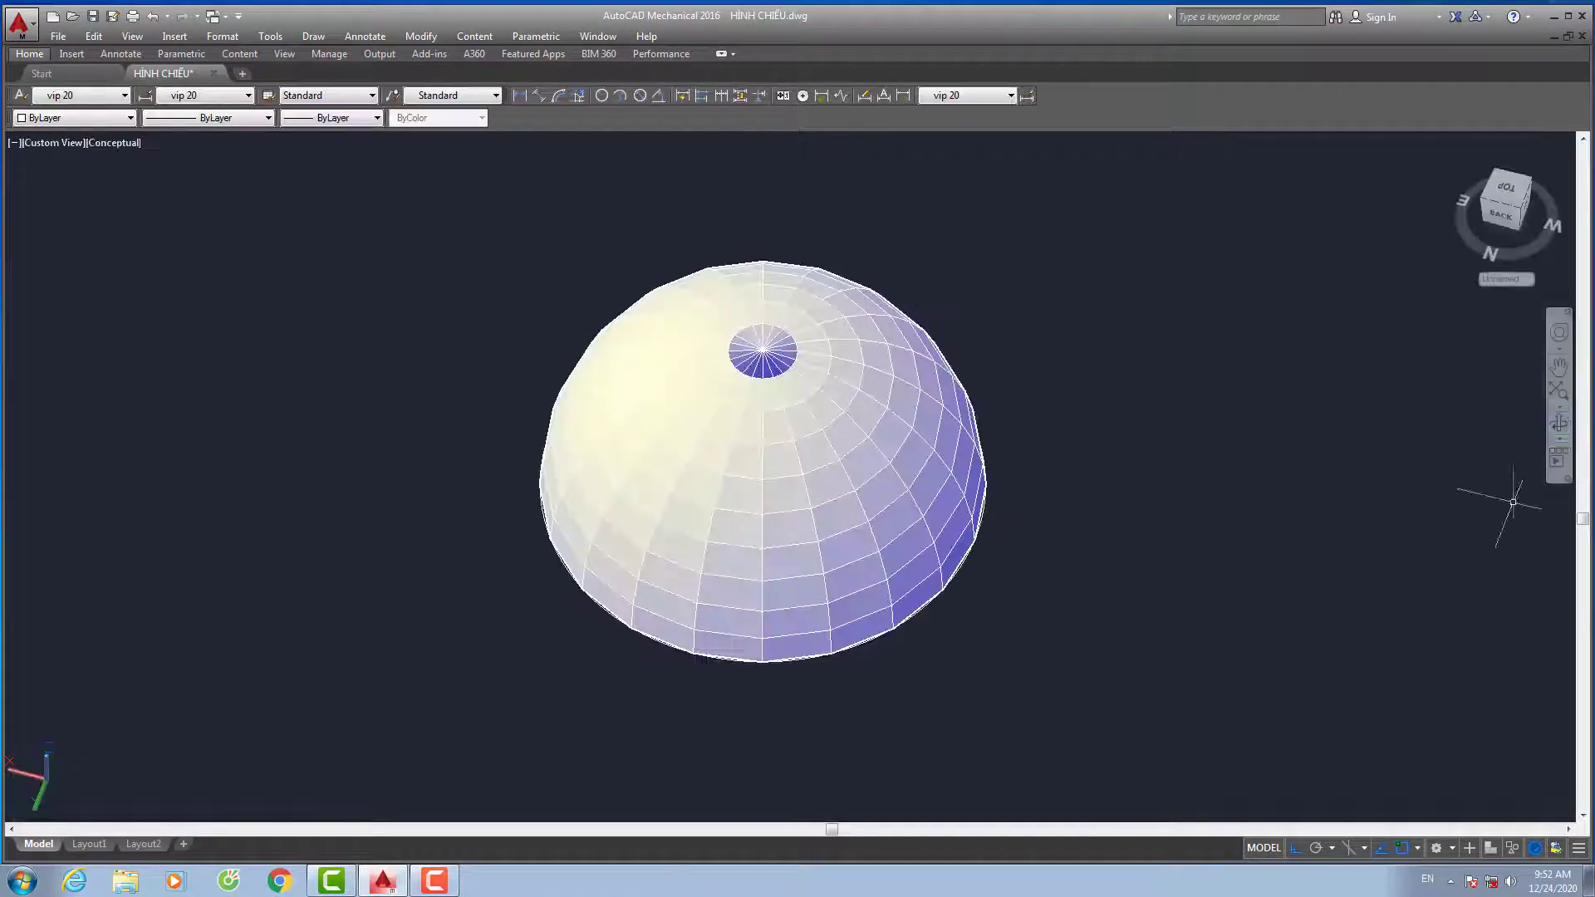
pyautogui.click(1560, 424)
pyautogui.moveTo(1154, 492)
pyautogui.mouseDown()
pyautogui.moveTo(1104, 260)
pyautogui.moveTo(844, 277)
pyautogui.moveTo(1037, 642)
pyautogui.moveTo(826, 413)
pyautogui.moveTo(826, 506)
pyautogui.moveTo(751, 448)
pyautogui.moveTo(758, 468)
pyautogui.moveTo(826, 399)
pyautogui.moveTo(833, 669)
pyautogui.moveTo(702, 629)
pyautogui.moveTo(615, 676)
pyautogui.moveTo(890, 715)
pyautogui.moveTo(533, 672)
pyautogui.moveTo(662, 570)
pyautogui.mouseUp()
pyautogui.press('Escape')
pyautogui.moveTo(1150, 722); pyautogui.dragTo(432, 247)
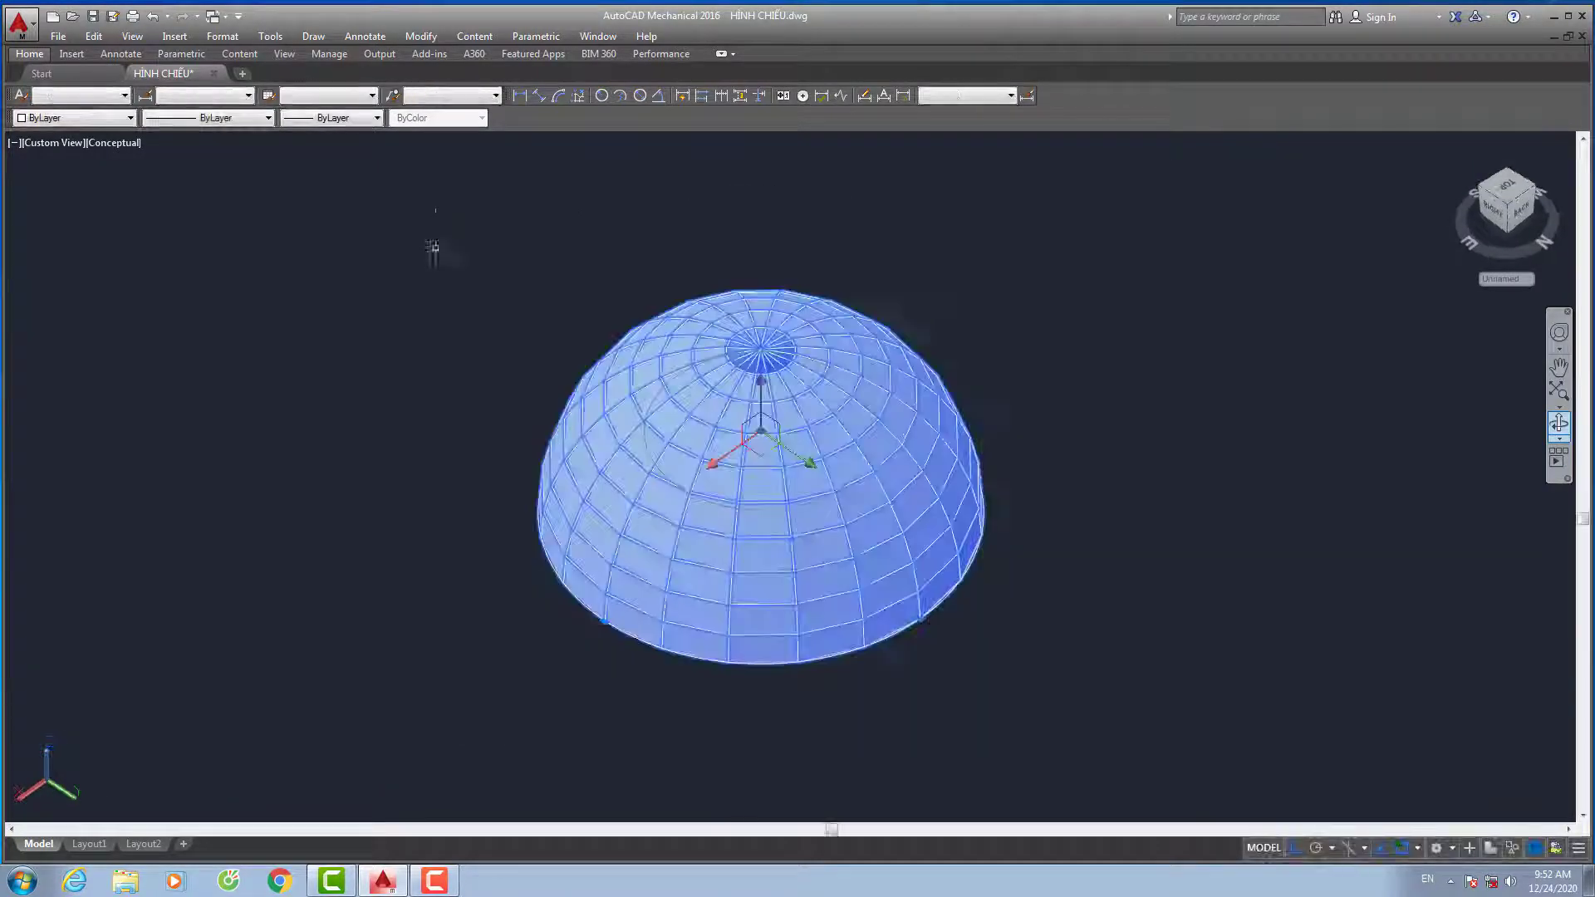
pyautogui.click(96, 125)
pyautogui.click(36, 178)
pyautogui.press('Escape')
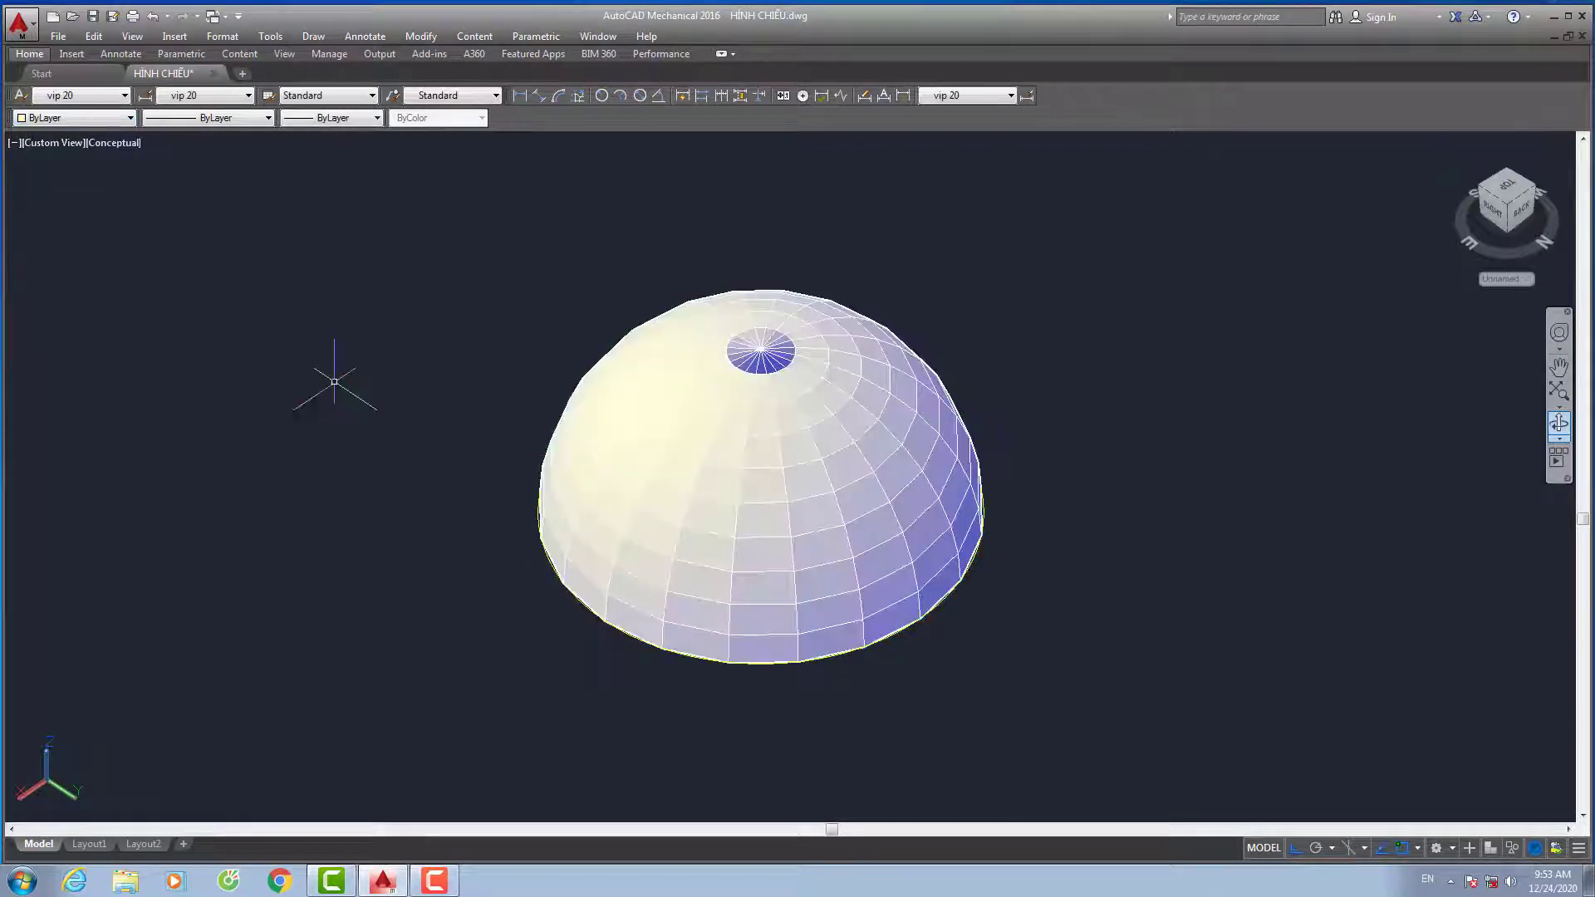
pyautogui.scroll(5, 677, 534)
pyautogui.scroll(-7, 670, 546)
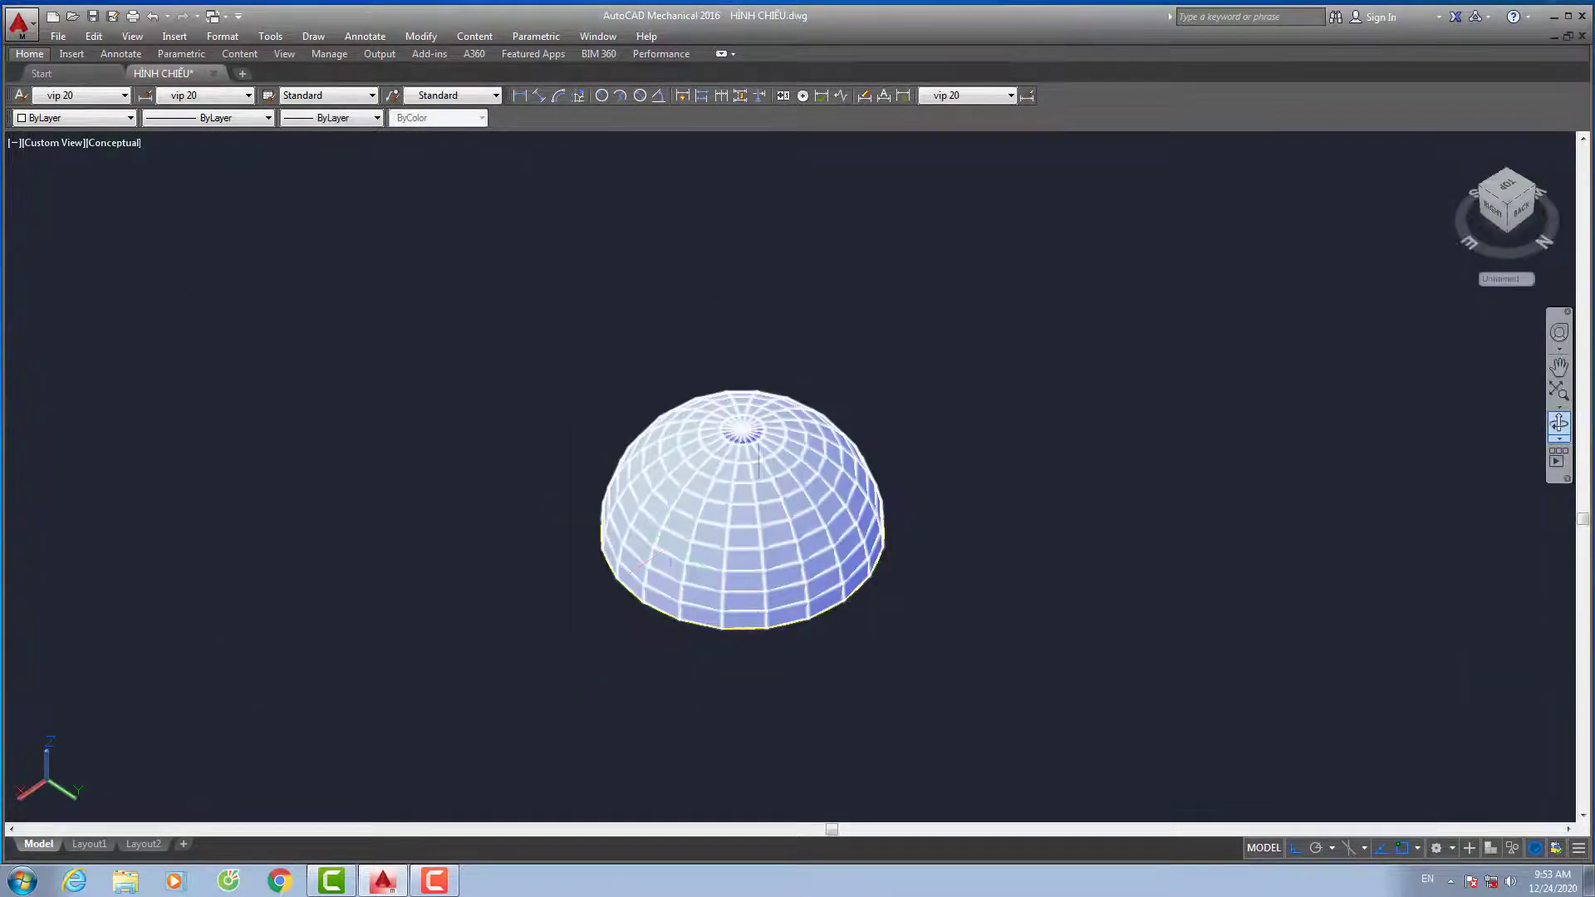
pyautogui.click(718, 55)
# Colour the whole dome yellow and switch to the Front preset view
pyautogui.moveTo(887, 371); pyautogui.dragTo(531, 674)
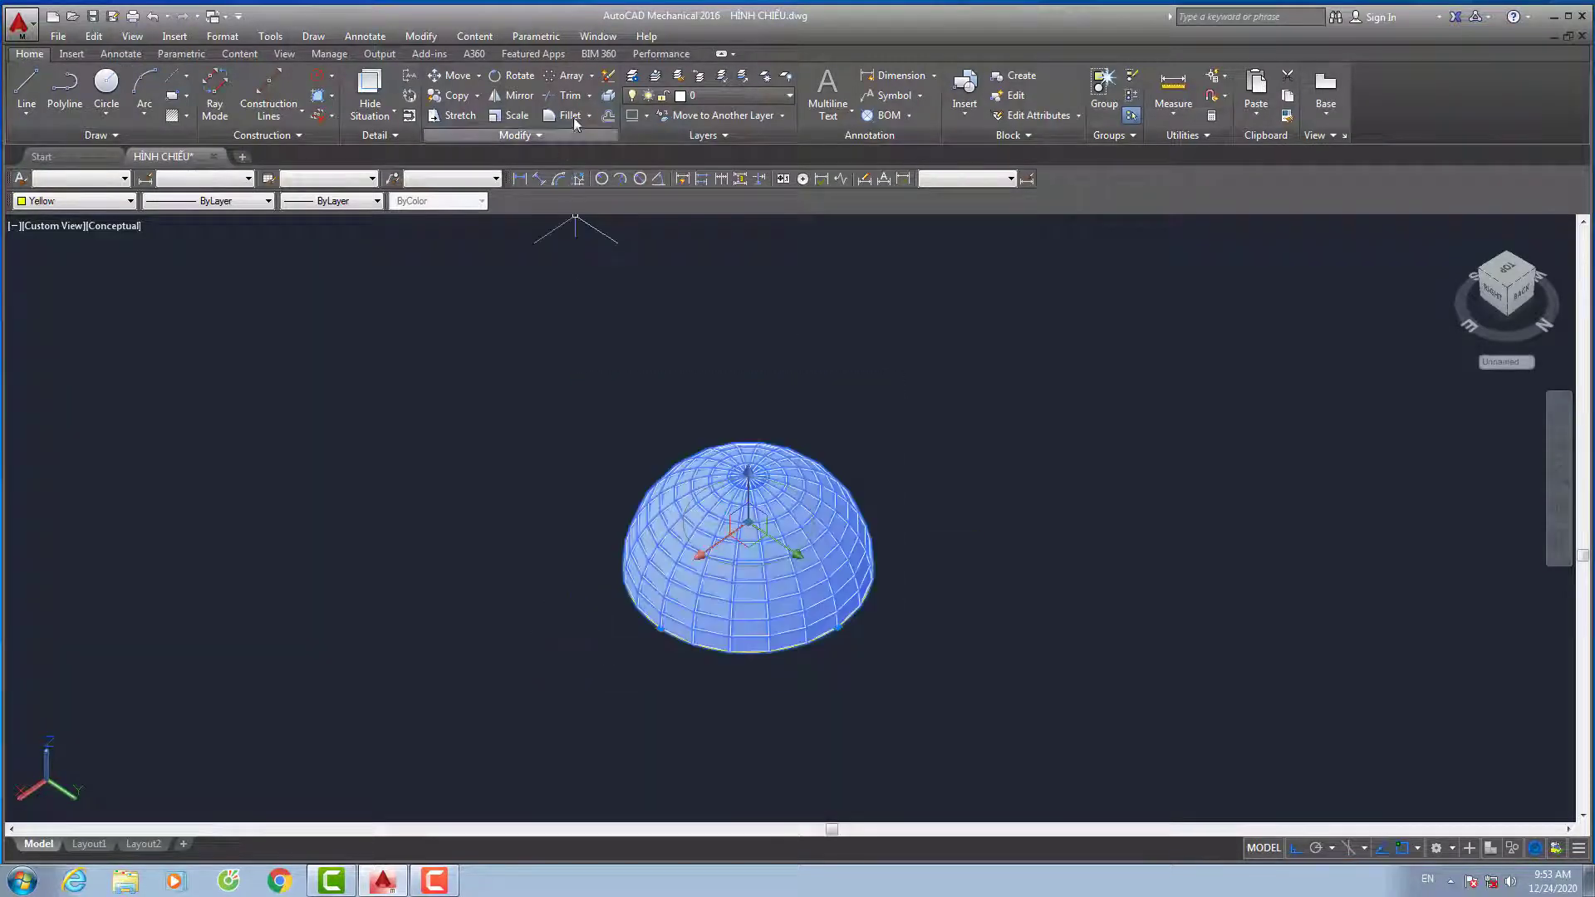
pyautogui.click(609, 97)
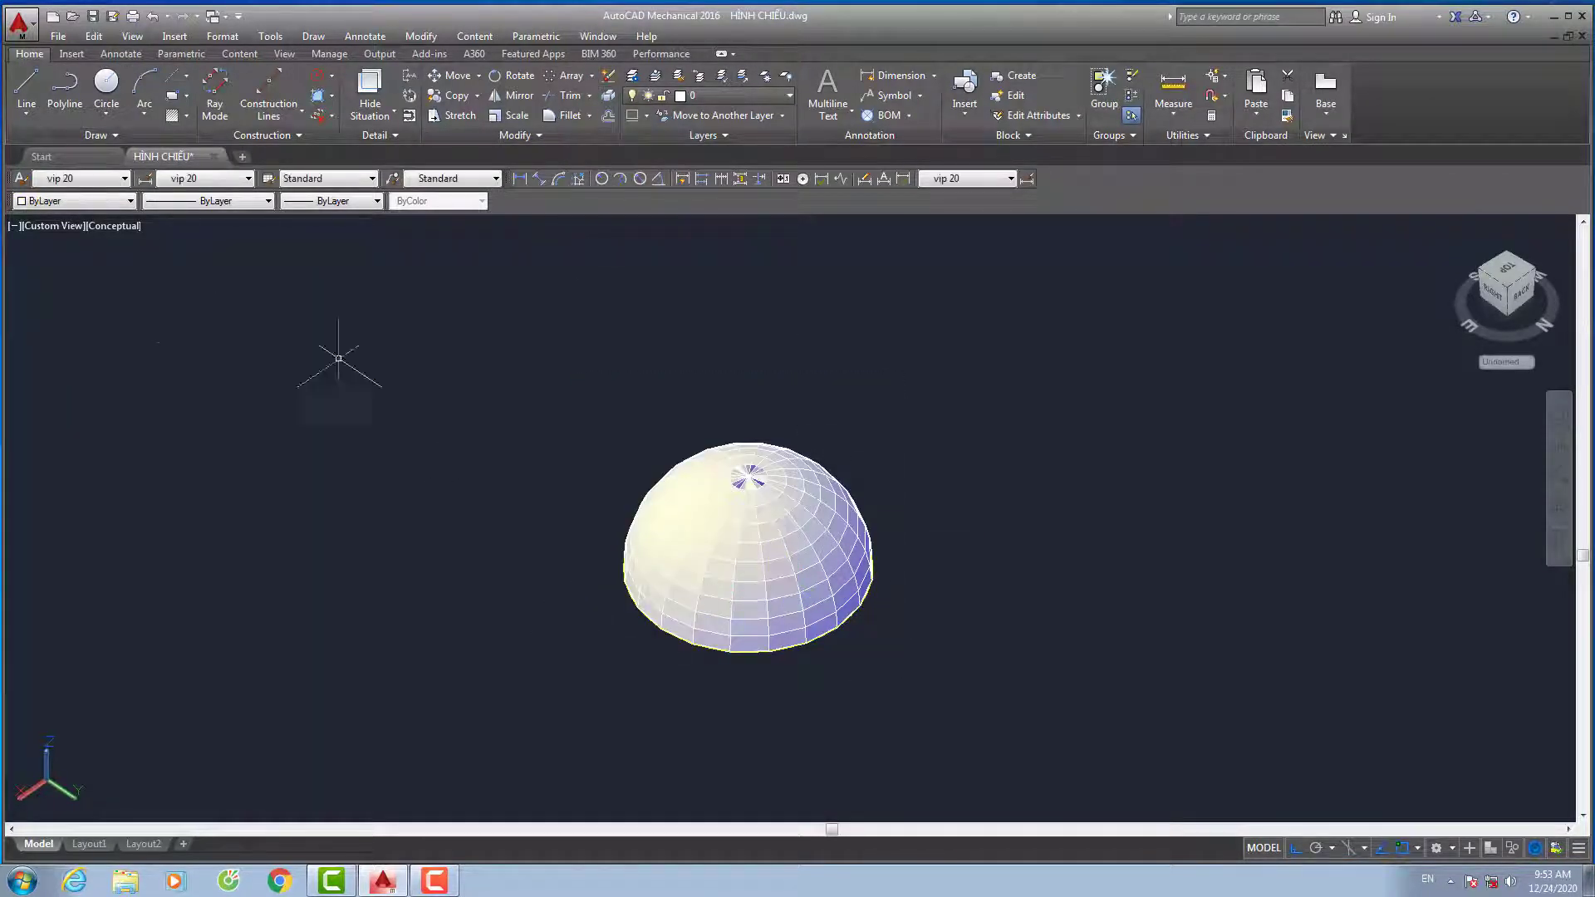
pyautogui.moveTo(981, 679); pyautogui.dragTo(703, 458)
pyautogui.click(94, 203)
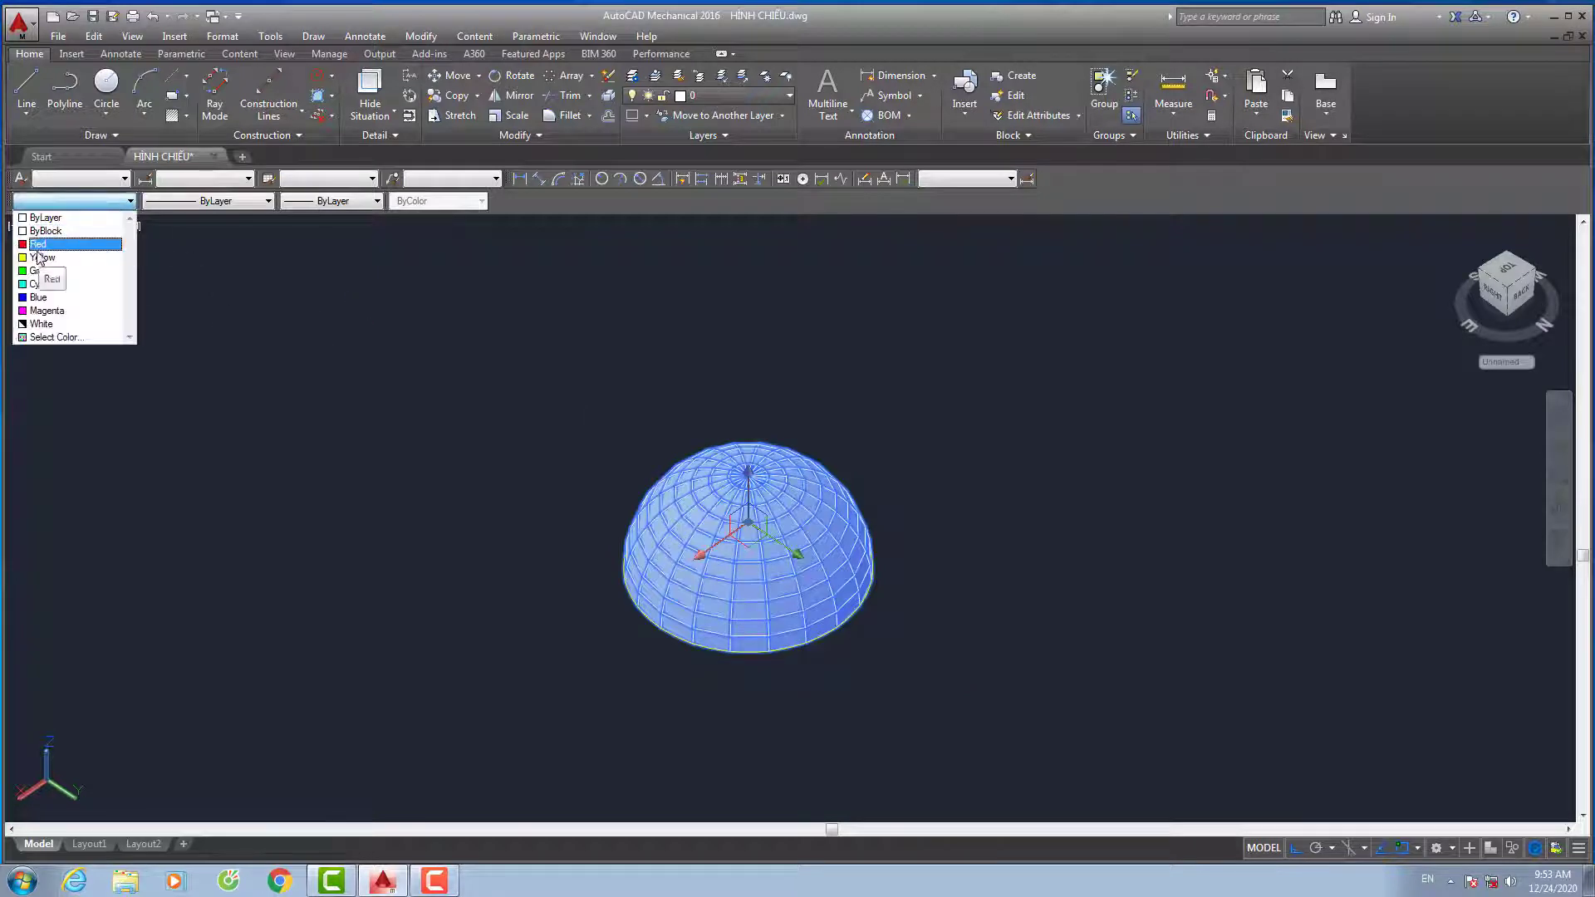
pyautogui.click(39, 258)
pyautogui.press('Escape')
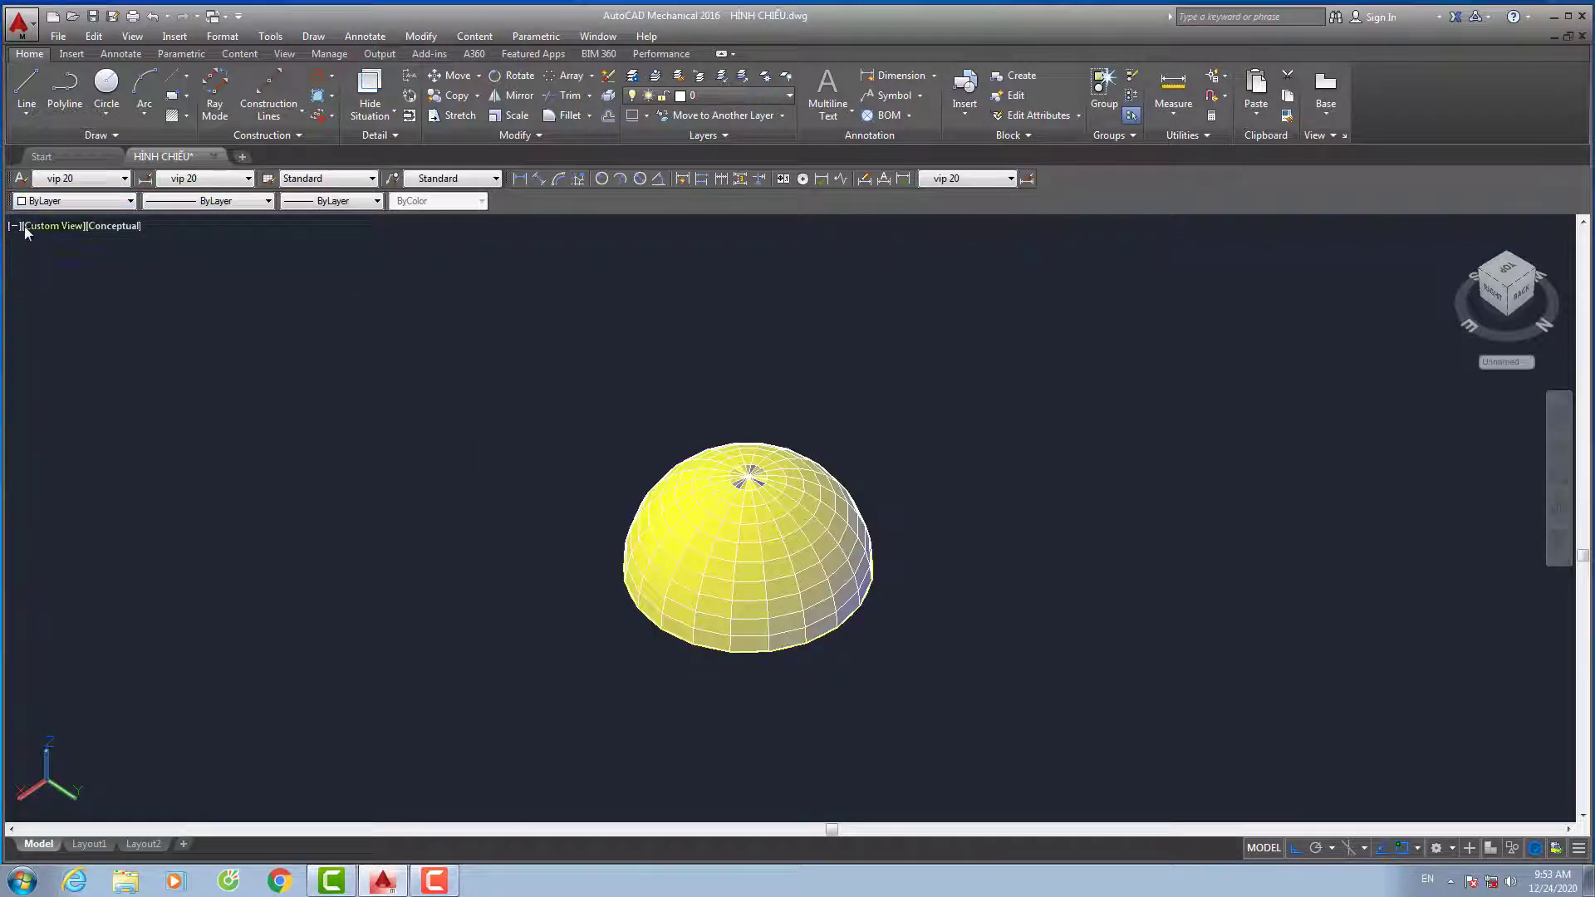
pyautogui.click(54, 225)
pyautogui.click(62, 347)
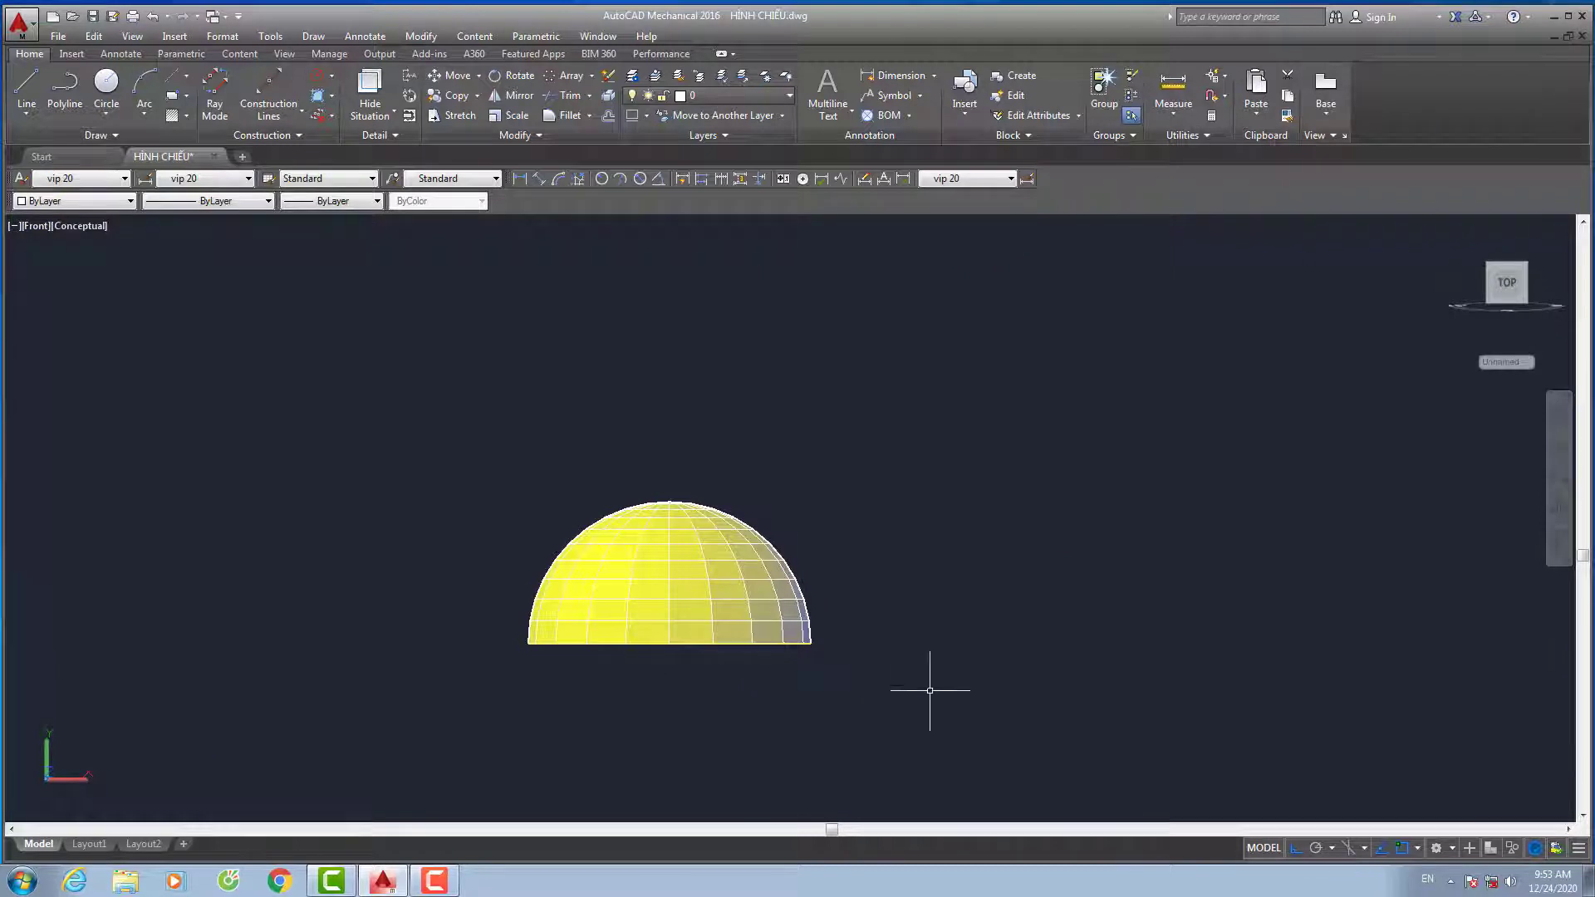
# Mirror the dome across its flat base, keeping the original
pyautogui.moveTo(970, 692); pyautogui.dragTo(404, 376)
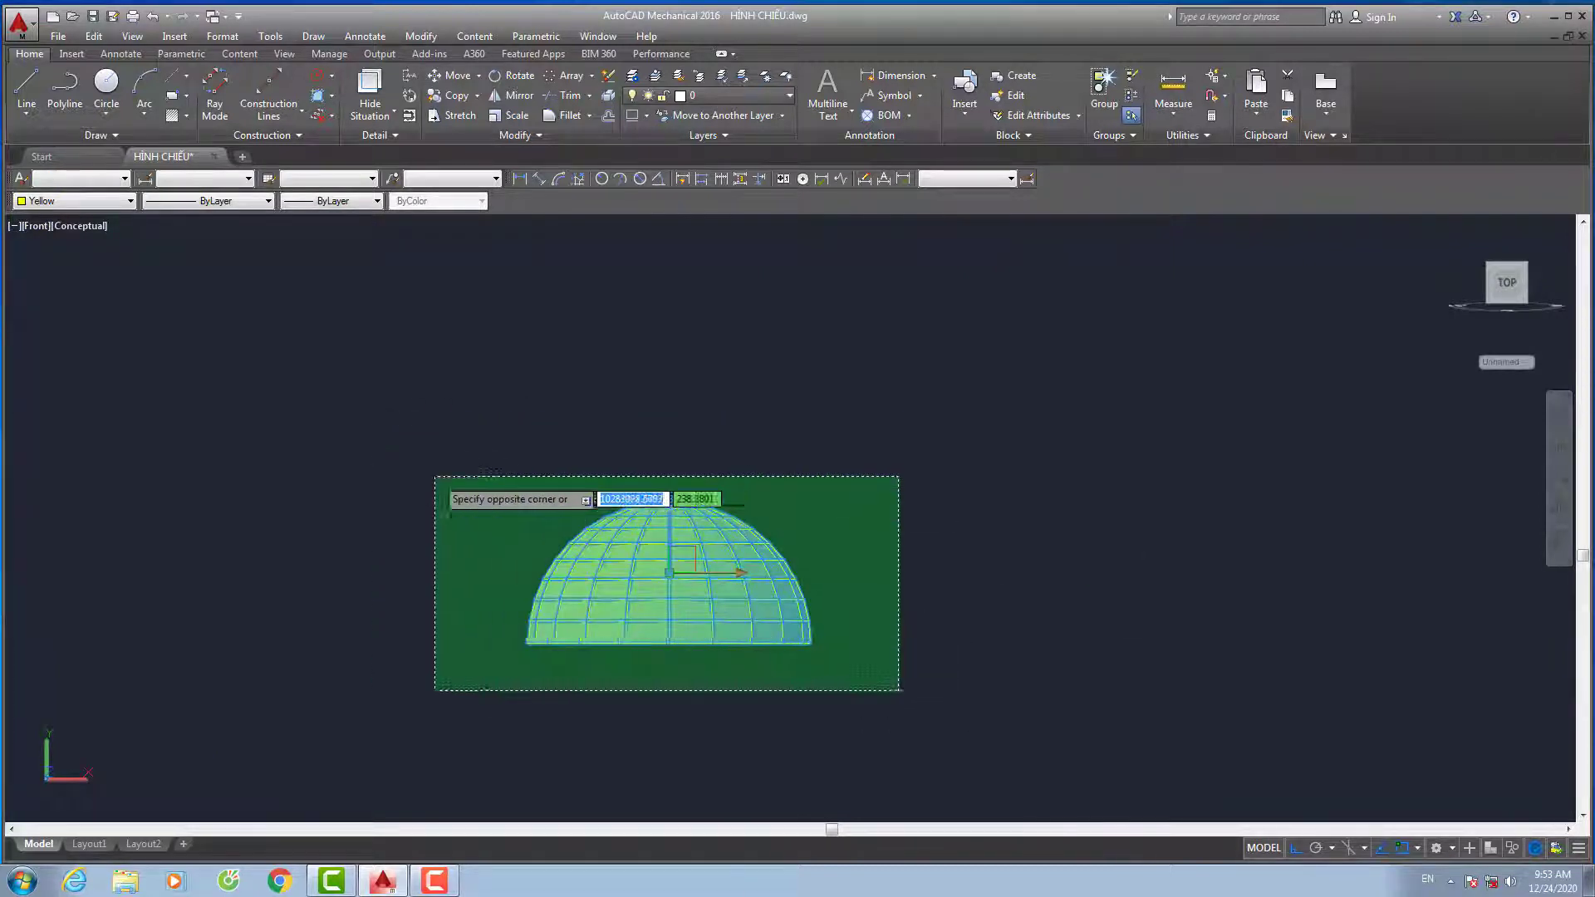
pyautogui.moveTo(903, 693); pyautogui.dragTo(428, 480)
pyautogui.write('m')
pyautogui.press('Return')
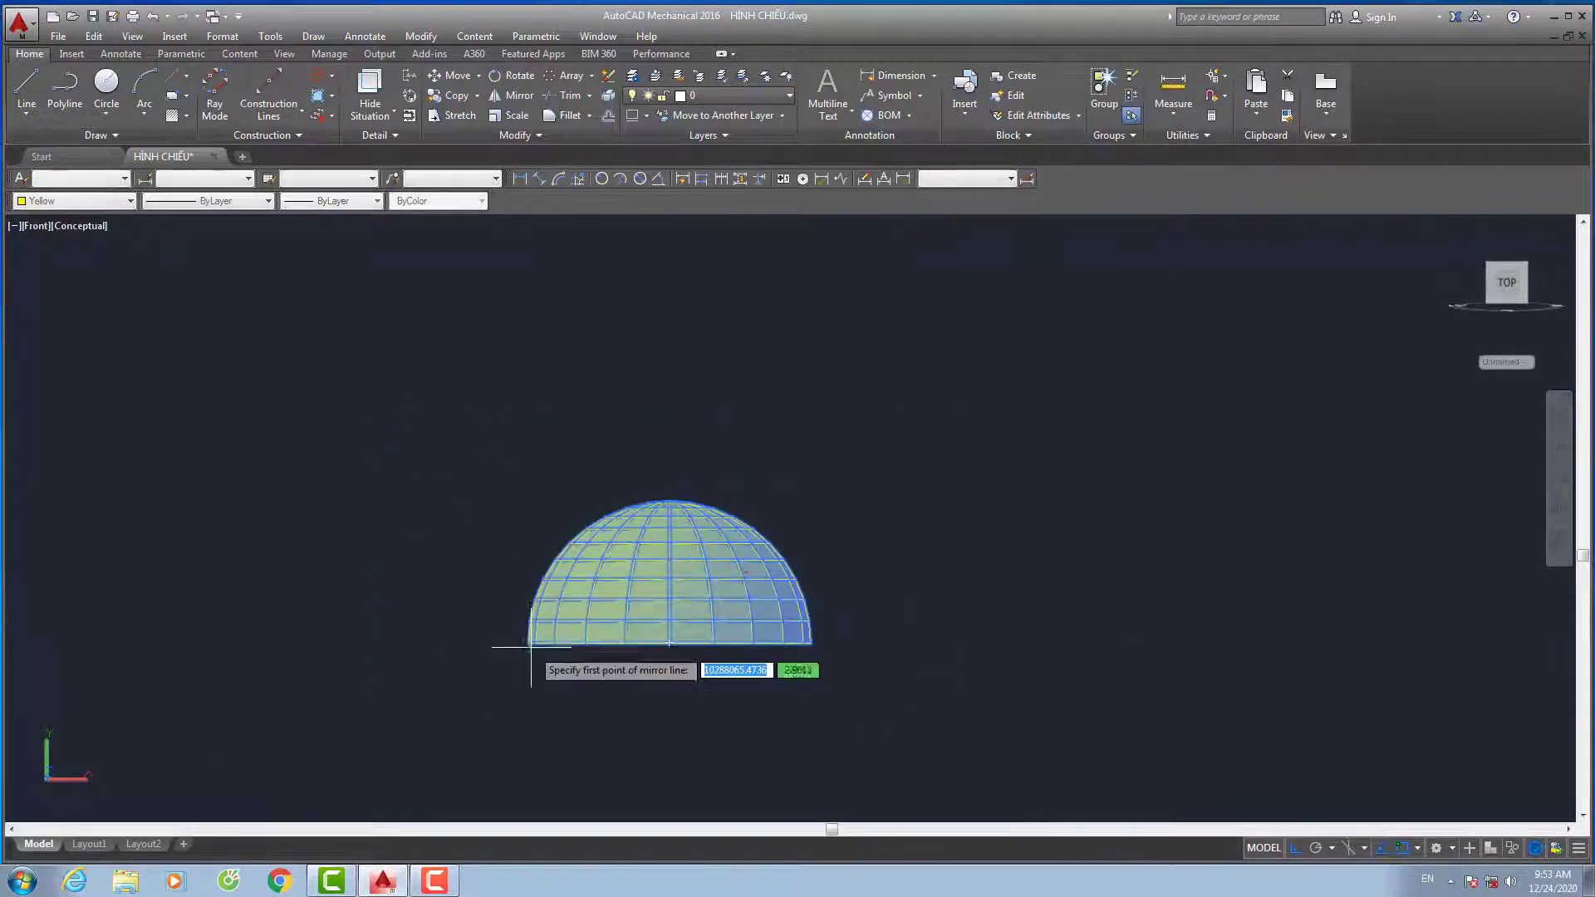
pyautogui.scroll(5, 526, 652)
pyautogui.click(528, 642)
pyautogui.scroll(-6, 527, 642)
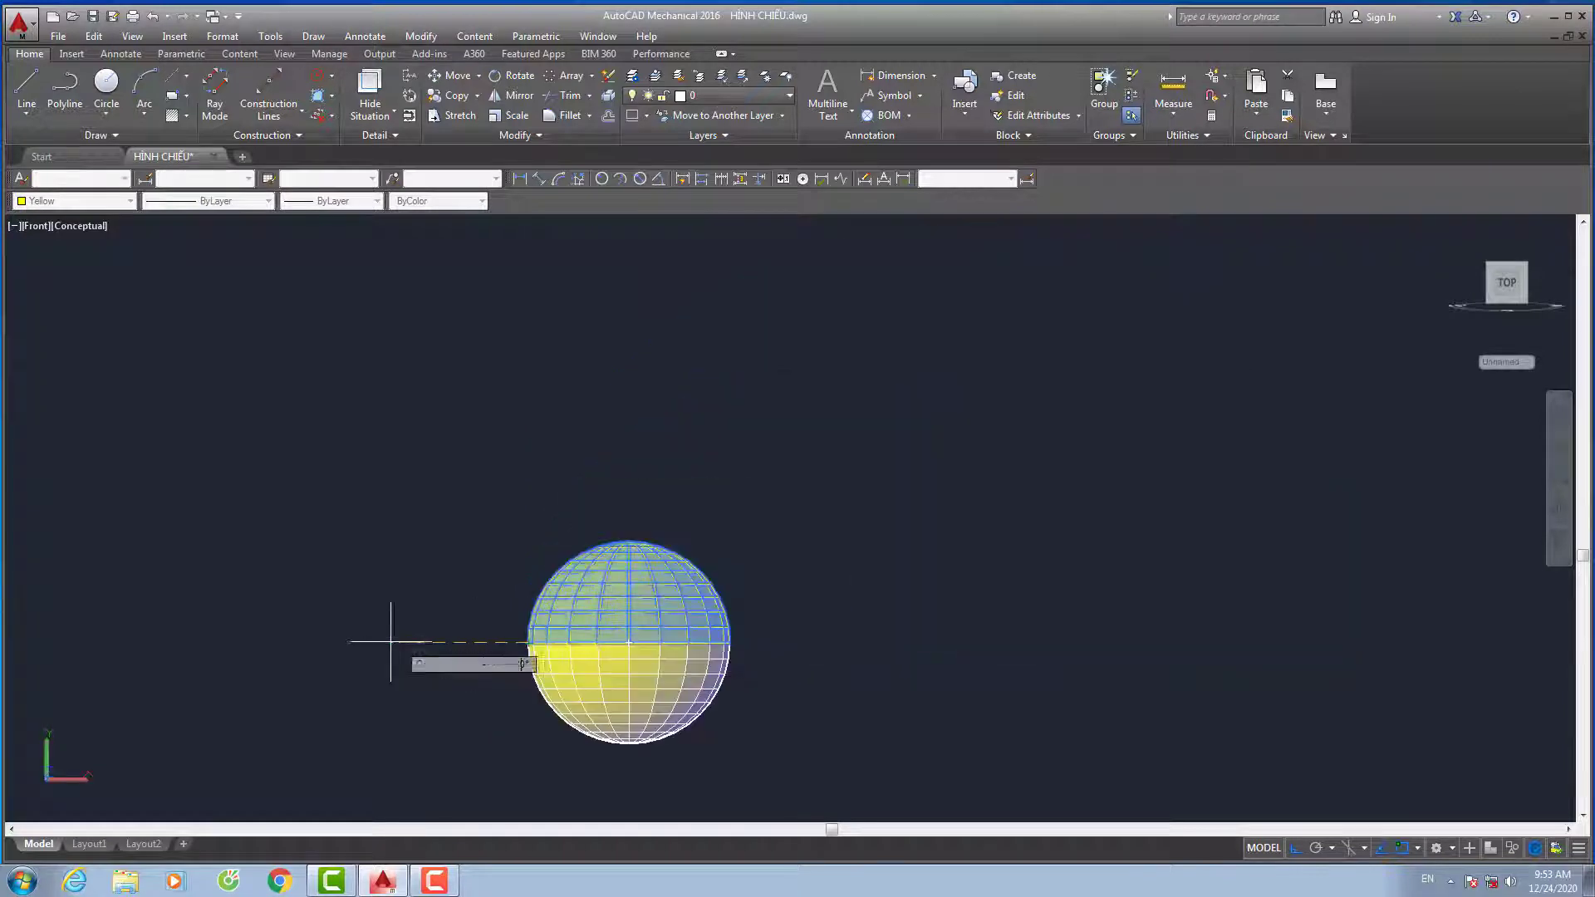
pyautogui.click(361, 642)
pyautogui.press('Return')
pyautogui.scroll(3, 581, 689)
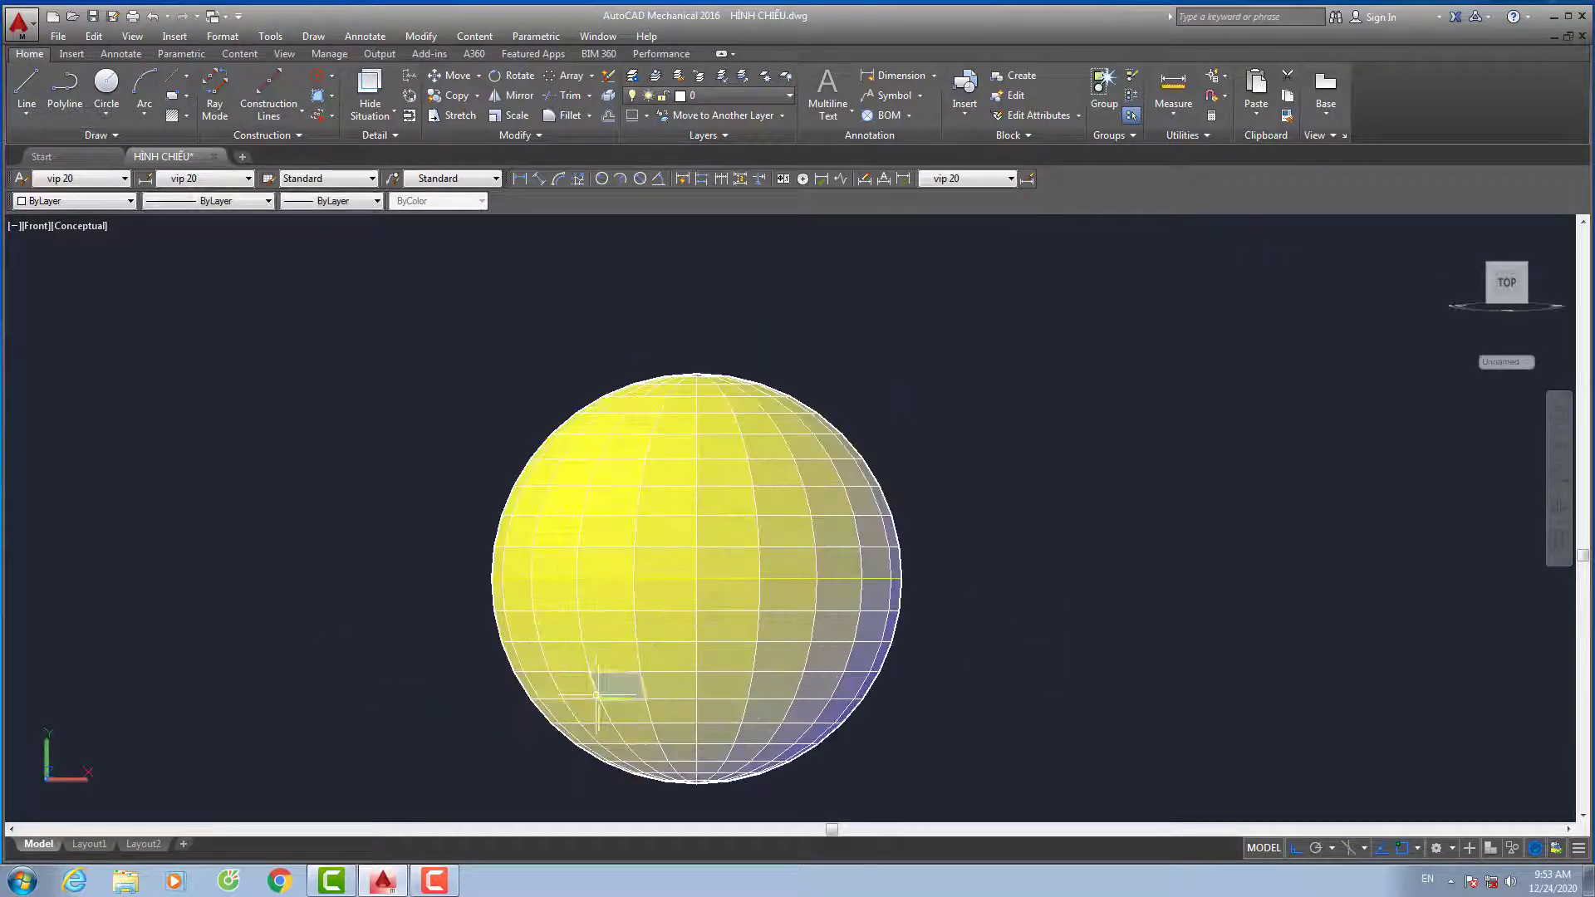
# Orbit the sphere to inspect its bottom and top poles
pyautogui.click(1550, 506)
pyautogui.moveTo(1488, 595)
pyautogui.mouseDown()
pyautogui.moveTo(1154, 527)
pyautogui.moveTo(794, 587)
pyautogui.moveTo(1170, 452)
pyautogui.moveTo(1249, 623)
pyautogui.moveTo(904, 705)
pyautogui.moveTo(1216, 542)
pyautogui.moveTo(663, 569)
pyautogui.mouseUp()
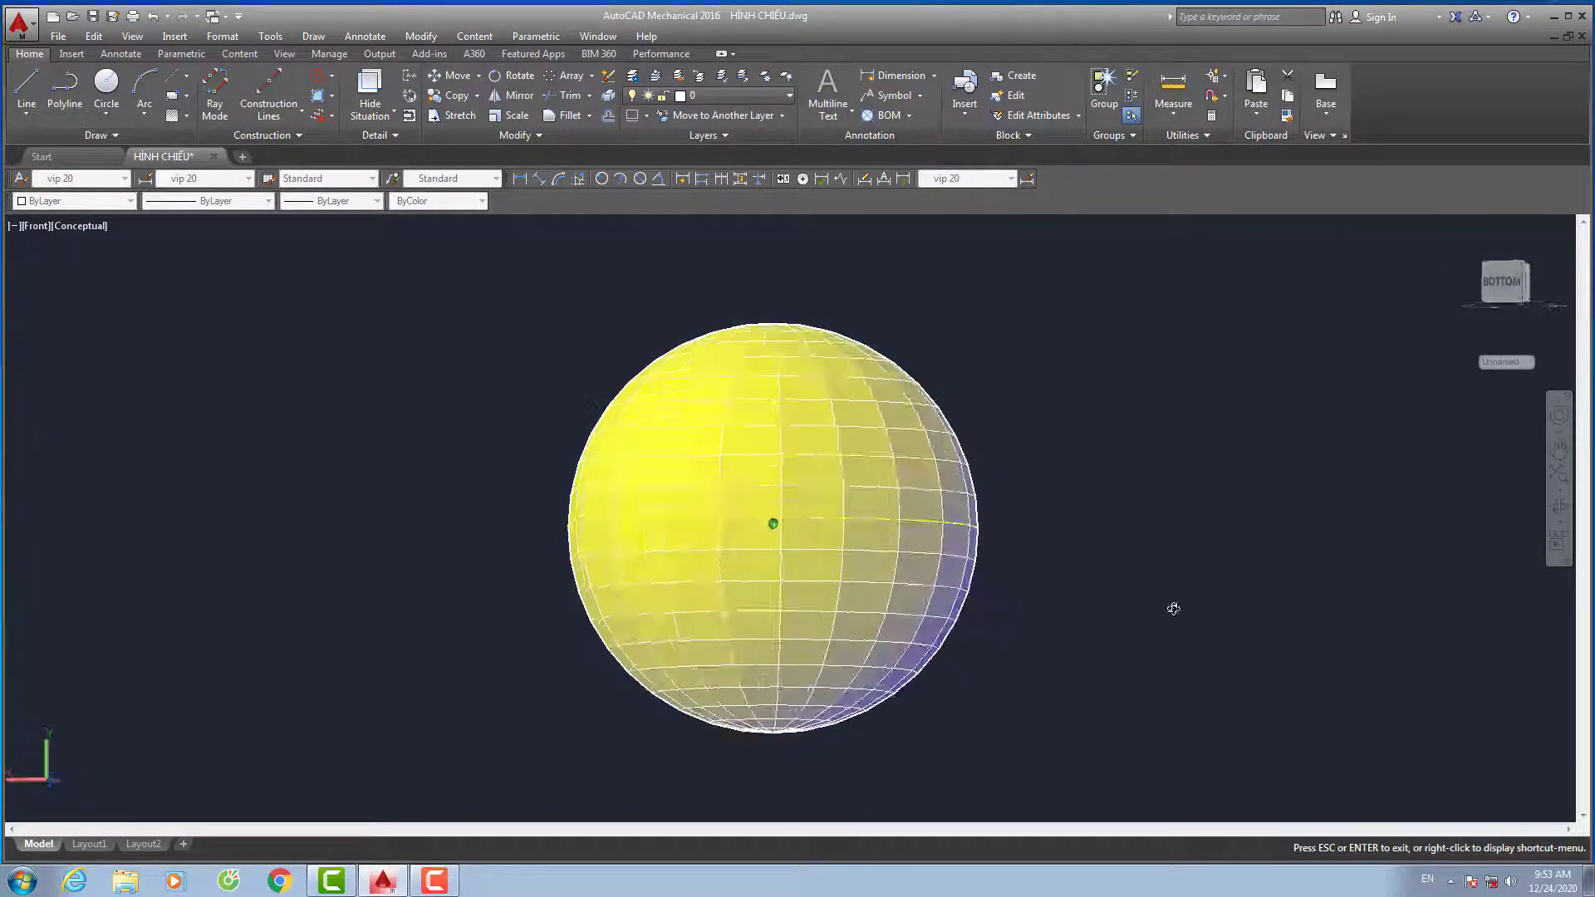
pyautogui.moveTo(1173, 609)
pyautogui.mouseDown()
pyautogui.moveTo(1058, 690)
pyautogui.moveTo(924, 567)
pyautogui.mouseUp()
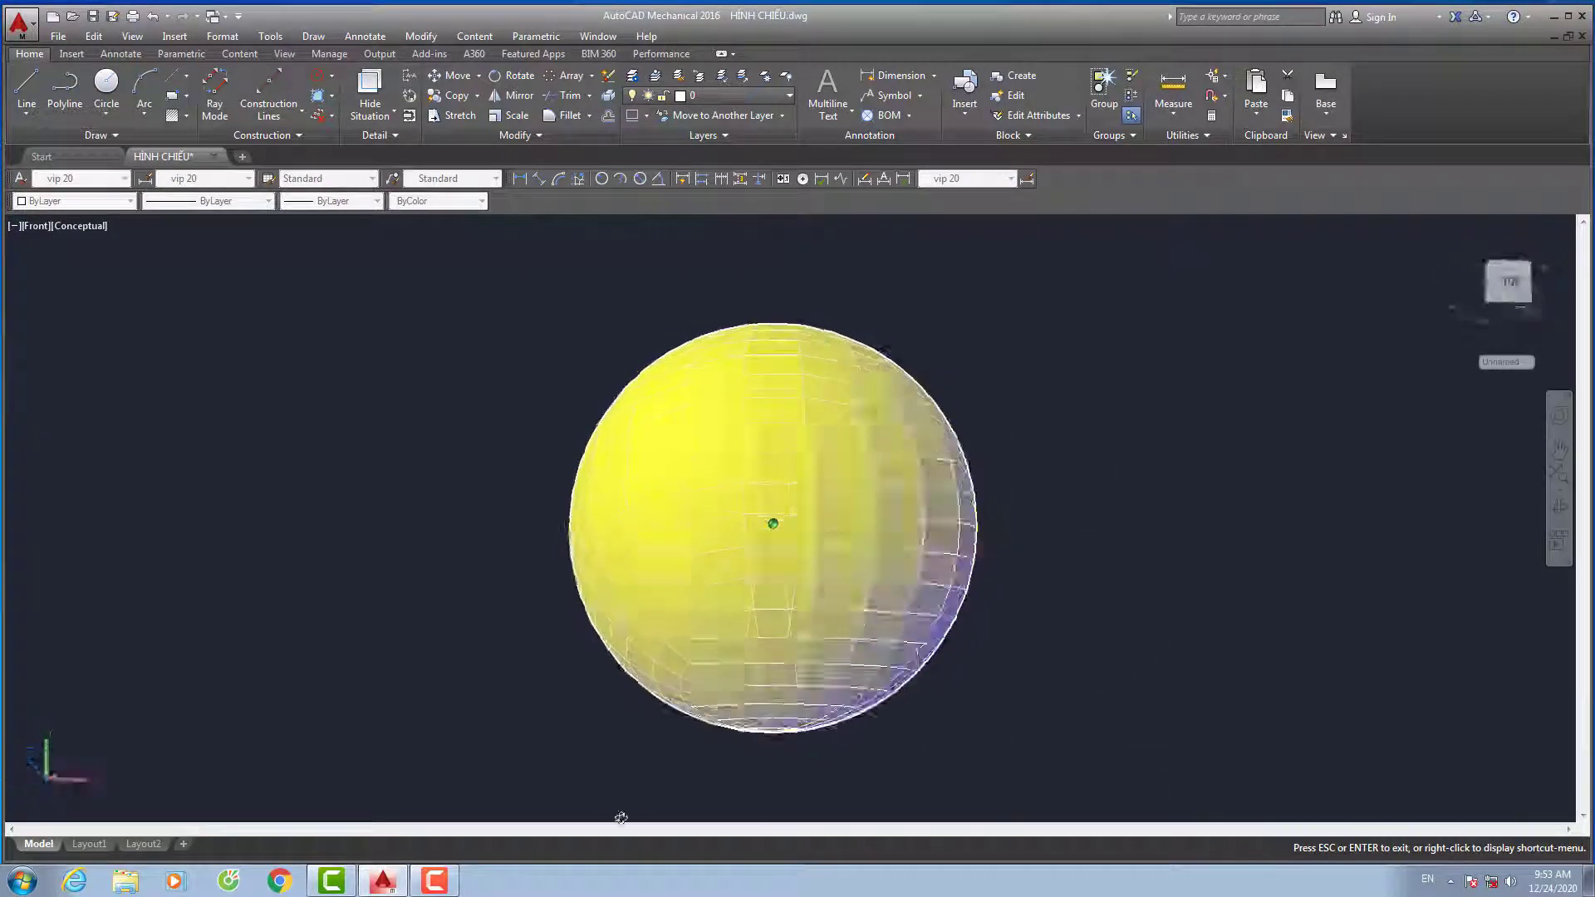
pyautogui.moveTo(621, 817); pyautogui.dragTo(433, 740)
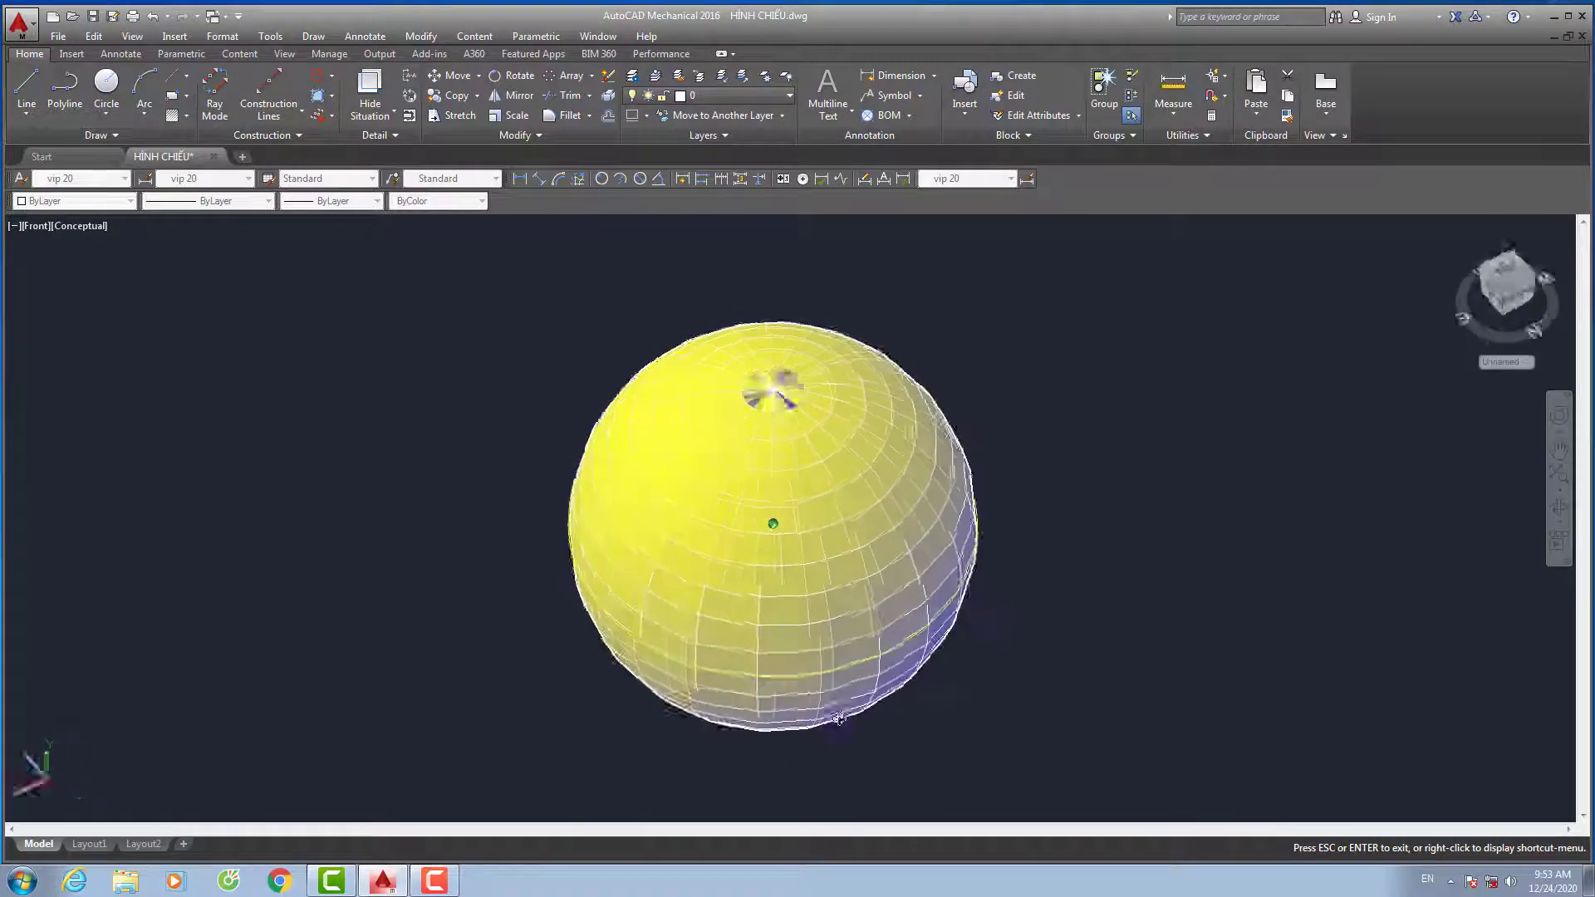